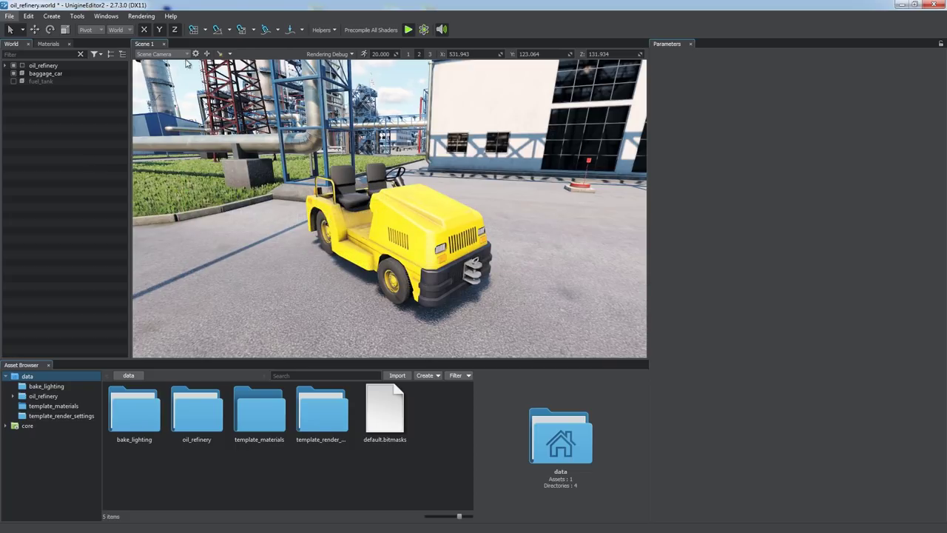
Open the scene camera's viewport mask for editing in its camera settings.
{"action": "left_click", "coordinate": [195, 54]}
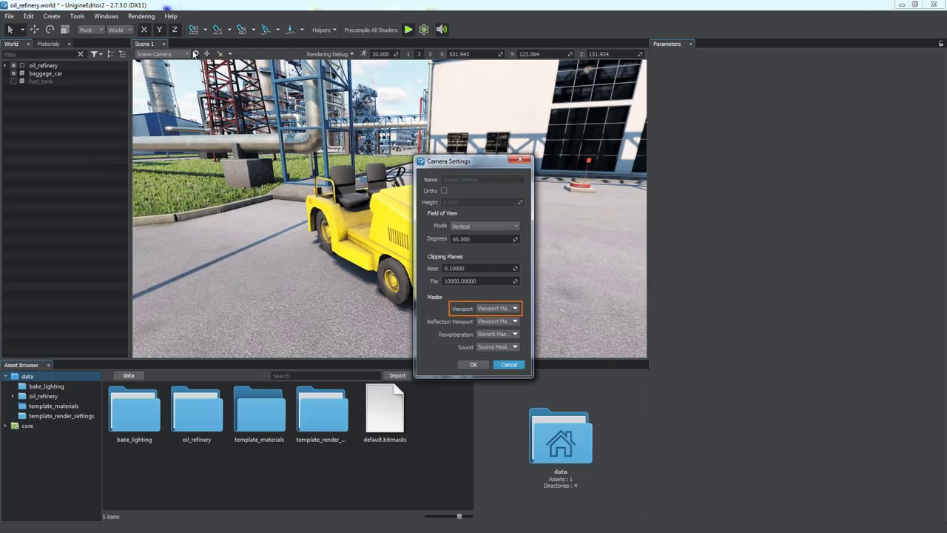
{"action": "left_click", "coordinate": [514, 308]}
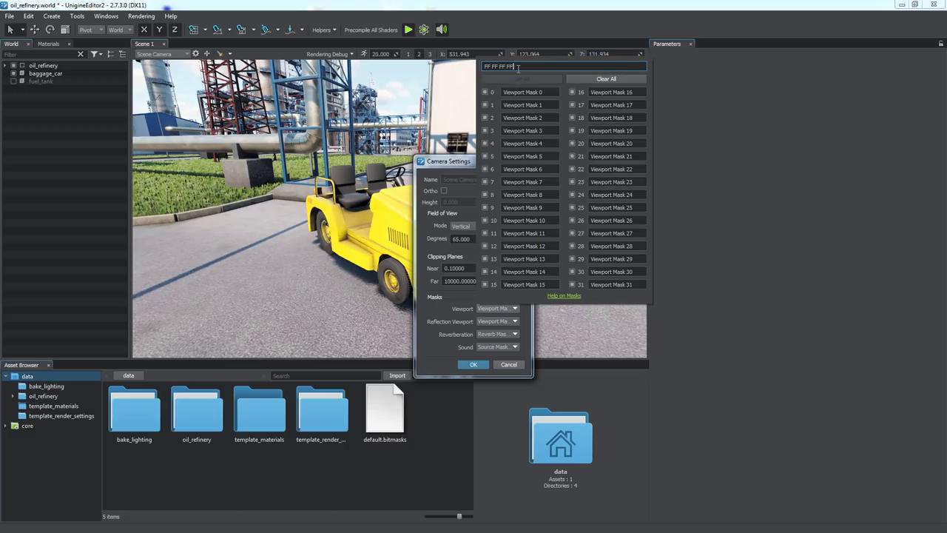
{"action": "left_click", "coordinate": [524, 67]}
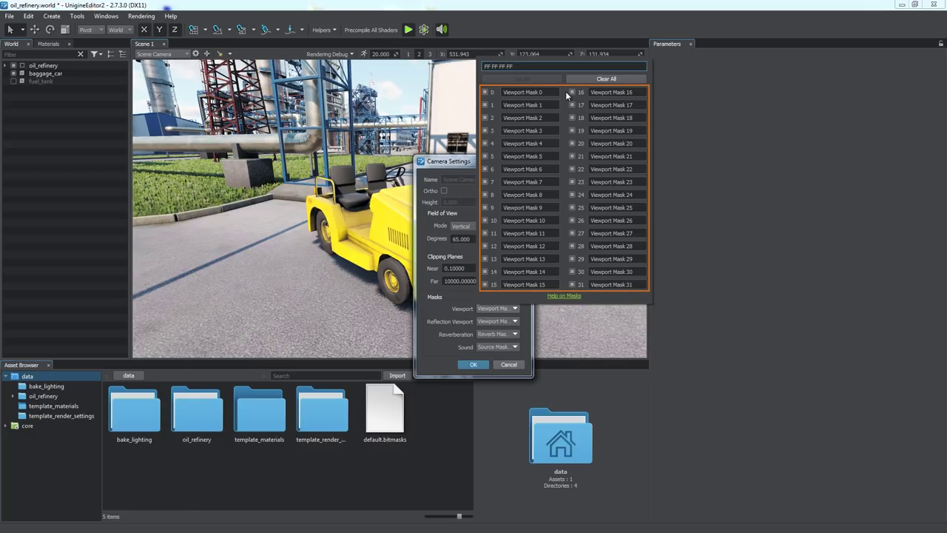
Try switching viewport mask bits 0, 1 and 2 off and on, and clear and reset all mask bits.
{"action": "left_click", "coordinate": [484, 105]}
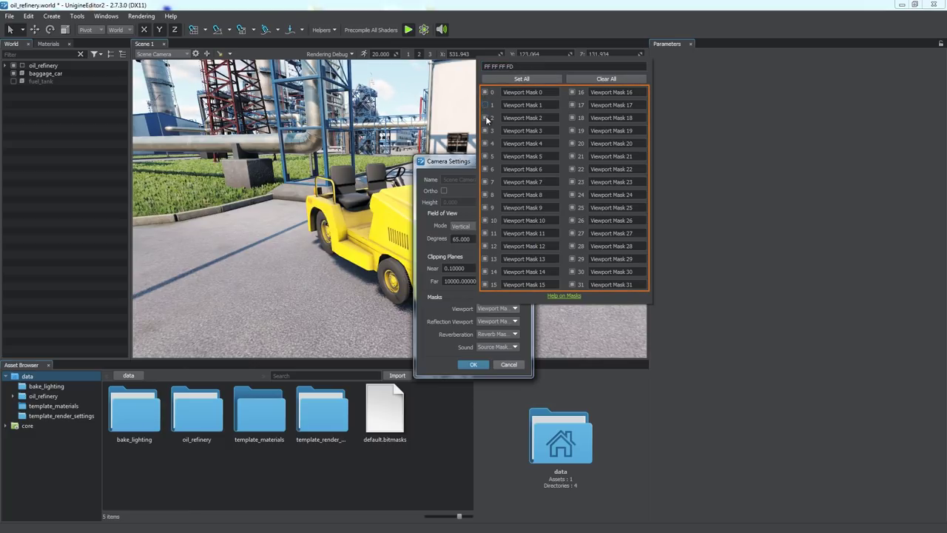
{"action": "left_click", "coordinate": [485, 118]}
{"action": "left_click", "coordinate": [486, 118]}
{"action": "left_click", "coordinate": [485, 105]}
{"action": "left_click", "coordinate": [485, 92]}
{"action": "left_click", "coordinate": [485, 93]}
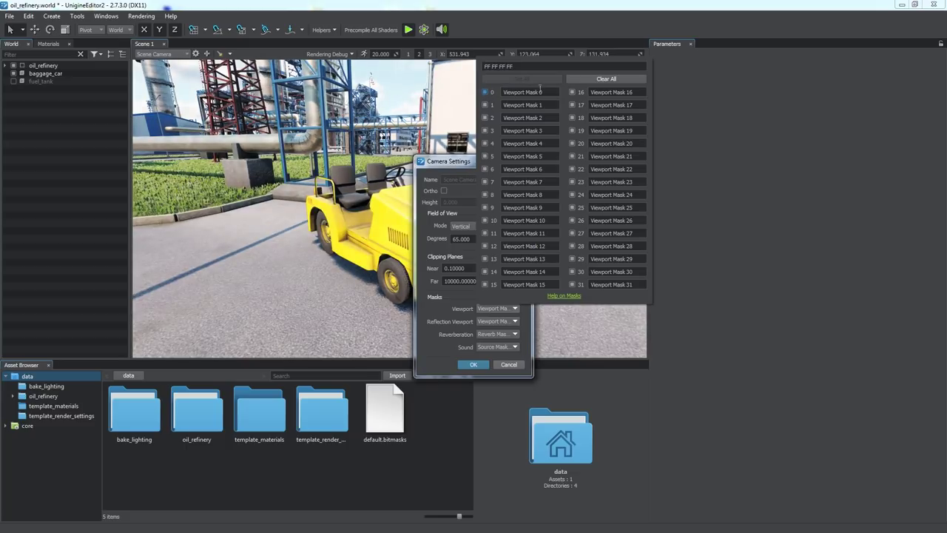
{"action": "left_click", "coordinate": [601, 78]}
{"action": "left_click", "coordinate": [548, 78]}
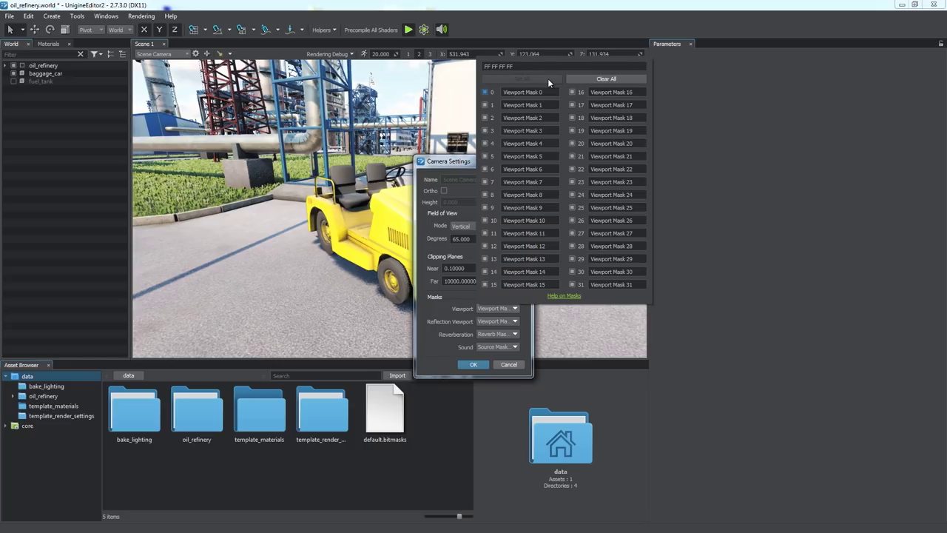
Rename viewport mask bit 0 as Scene and accept the camera settings.
{"action": "double_click", "coordinate": [510, 92]}
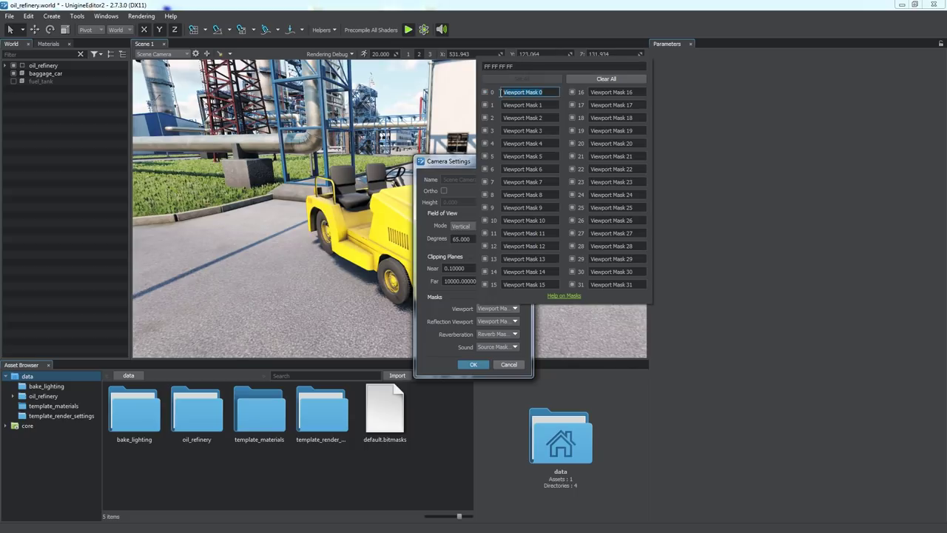
{"action": "type", "text": "Scene"}
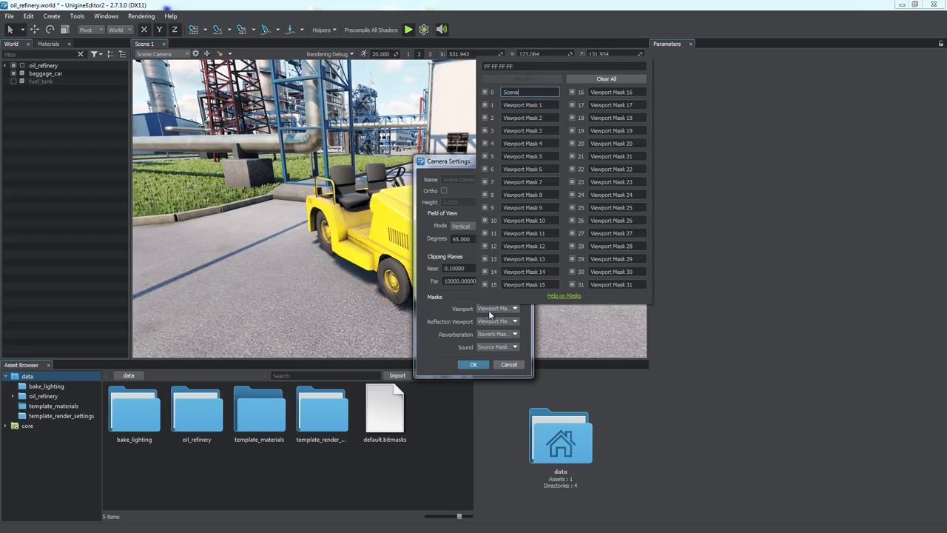
{"action": "left_click", "coordinate": [489, 315]}
{"action": "left_click", "coordinate": [480, 366]}
Remove the Scene bit from the viewport mask of all the baggage car's surfaces.
{"action": "left_click", "coordinate": [427, 230]}
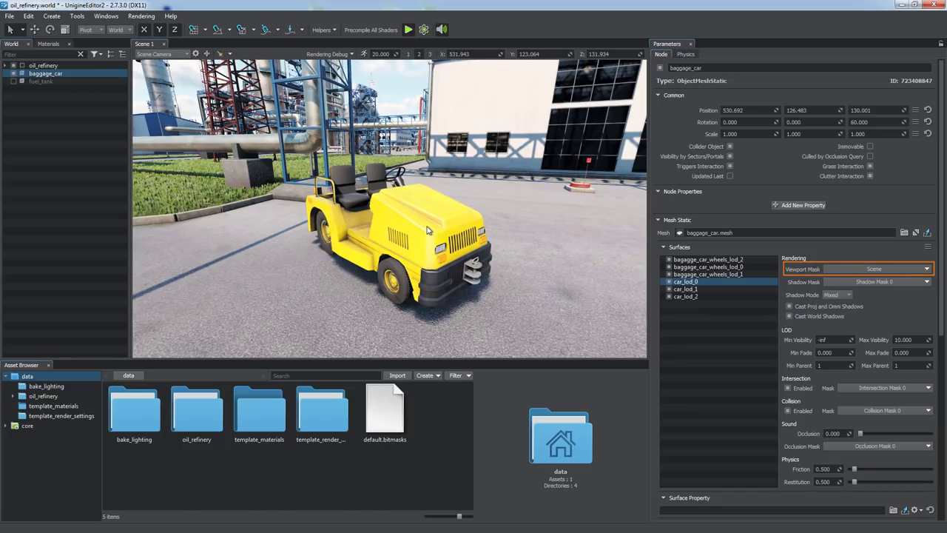
{"action": "left_click", "coordinate": [709, 259]}
{"action": "left_click", "coordinate": [716, 295], "text": "shift"}
{"action": "left_click", "coordinate": [853, 269]}
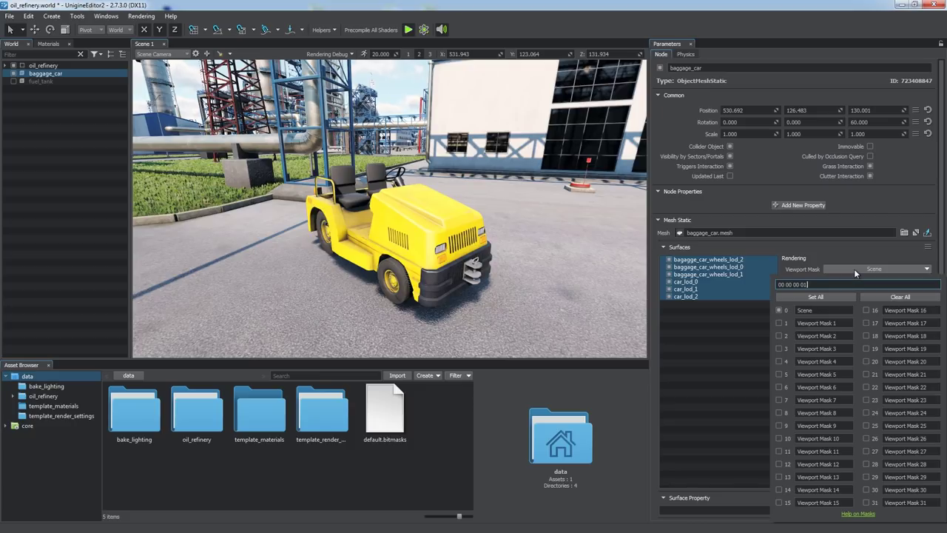
{"action": "left_click", "coordinate": [780, 310]}
Try raising and rotating the baggage car over the pavement, and undo both transformations.
{"action": "right_click_drag", "start_coordinate": [580, 276], "coordinate": [288, 288]}
{"action": "left_click_drag", "start_coordinate": [289, 288], "coordinate": [641, 275], "text": "alt"}
{"action": "key", "text": "w"}
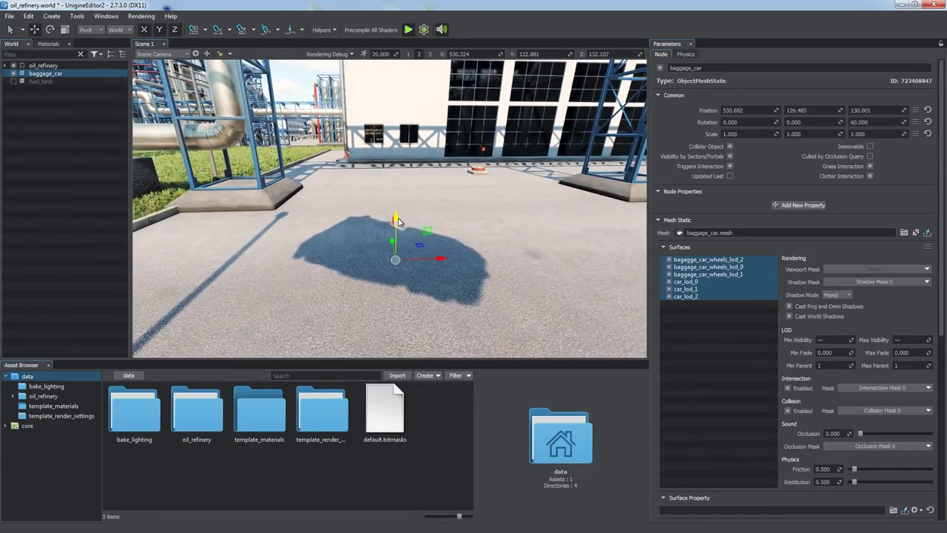
{"action": "left_click_drag", "start_coordinate": [397, 220], "coordinate": [397, 168]}
{"action": "key", "text": "e"}
{"action": "left_click_drag", "start_coordinate": [423, 197], "coordinate": [456, 221]}
{"action": "key", "text": "ctrl+z"}
{"action": "key", "text": "ctrl+z"}
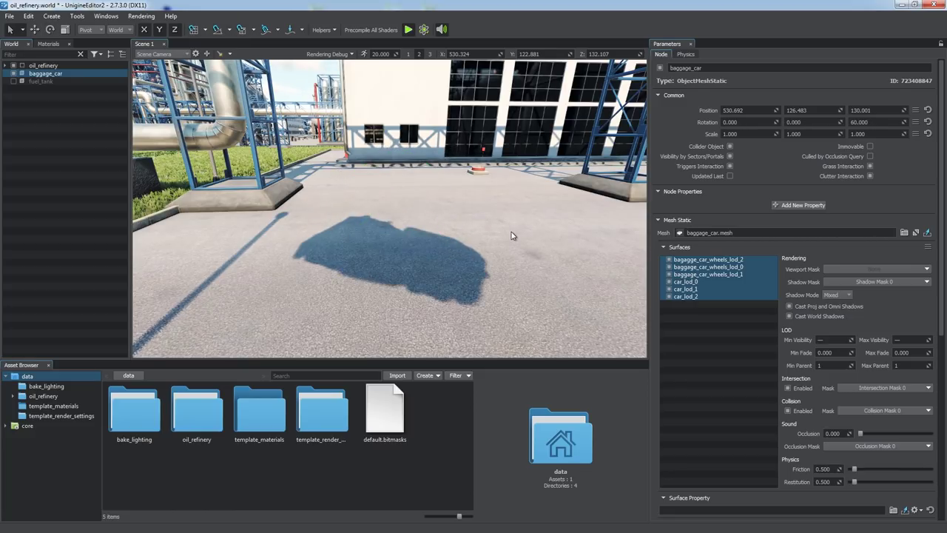
Enable viewport mask bit 1 for all the baggage car's surfaces and rename that bit as Car.
{"action": "left_click", "coordinate": [862, 269]}
{"action": "left_click", "coordinate": [782, 322]}
{"action": "left_click", "coordinate": [791, 323]}
{"action": "type", "text": "Car"}
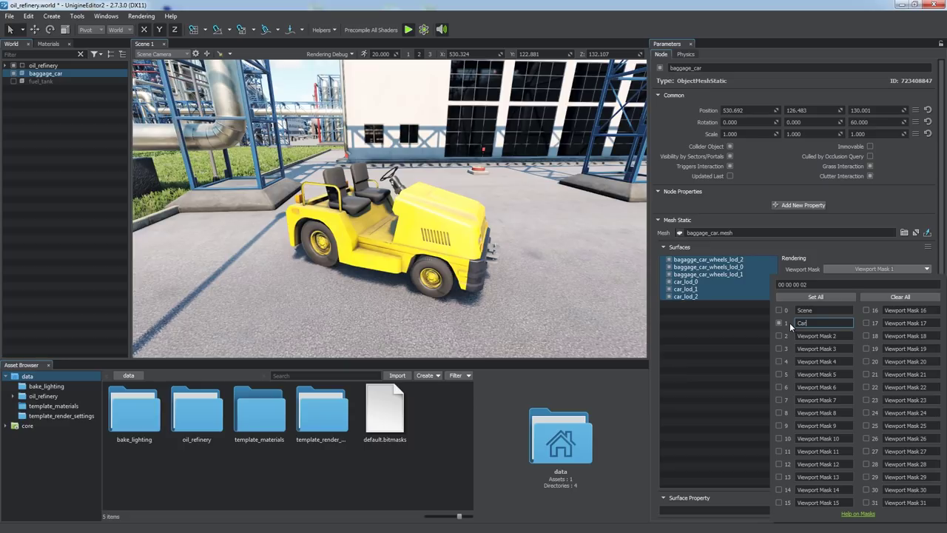
{"action": "left_click", "coordinate": [860, 266]}
Add a second scene viewport docked beside the first and frame the baggage car in it.
{"action": "left_click_drag", "start_coordinate": [562, 256], "coordinate": [467, 252], "text": "alt"}
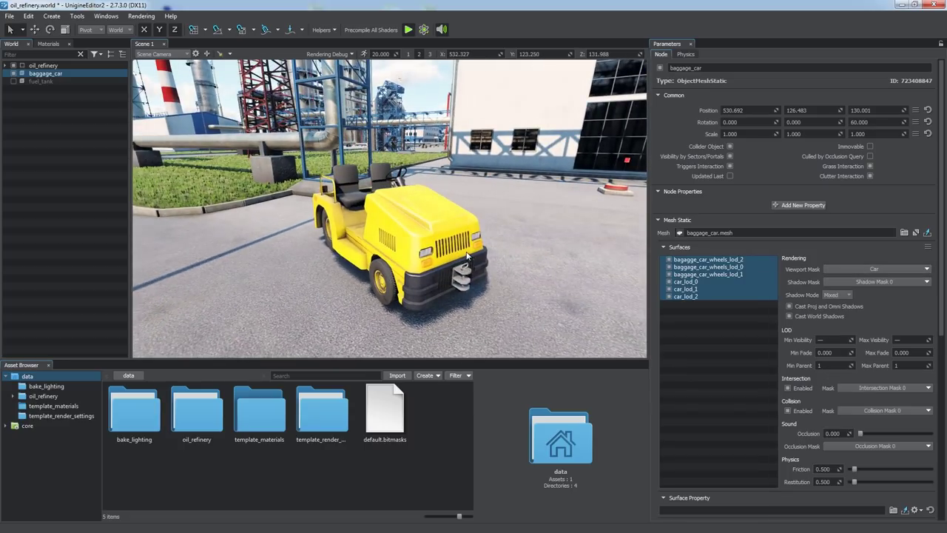
{"action": "left_click", "coordinate": [107, 16]}
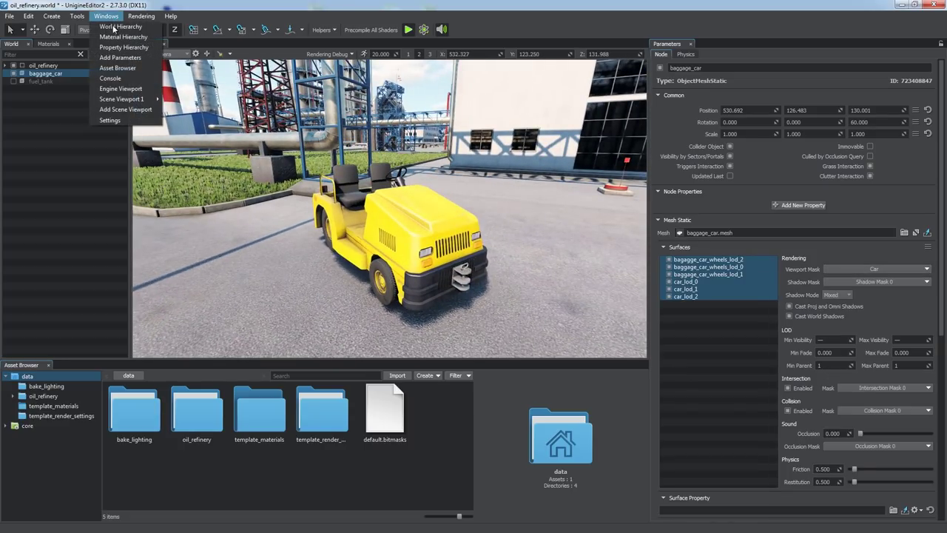
{"action": "left_click", "coordinate": [118, 107]}
{"action": "left_click_drag", "start_coordinate": [441, 220], "coordinate": [633, 121]}
{"action": "left_click_drag", "start_coordinate": [505, 194], "coordinate": [409, 196]}
{"action": "key", "text": "f"}
{"action": "left_click_drag", "start_coordinate": [485, 242], "coordinate": [526, 255], "text": "alt"}
Exclude the Car bit from the viewport mask of the Scene 2 camera.
{"action": "left_click", "coordinate": [474, 54]}
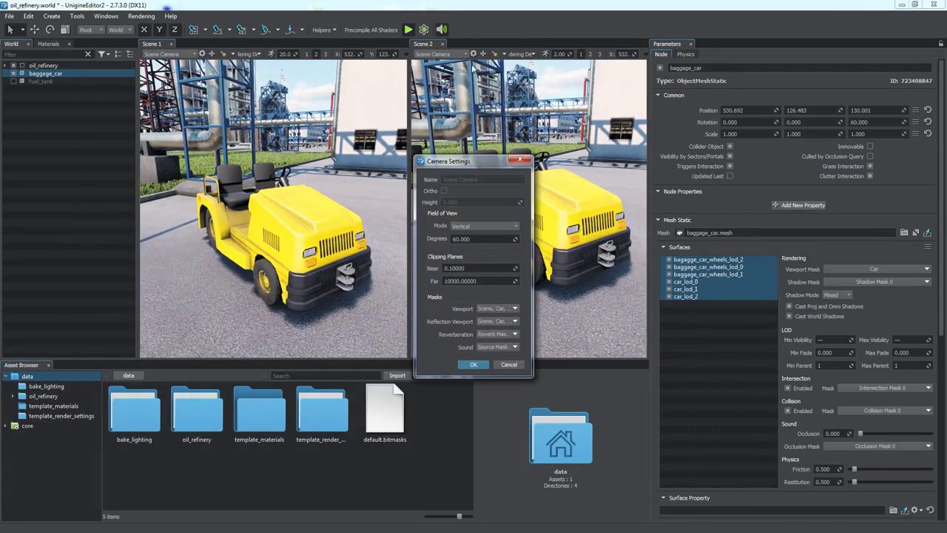
{"action": "left_click_drag", "start_coordinate": [453, 155], "coordinate": [359, 158]}
{"action": "left_click", "coordinate": [407, 306]}
{"action": "left_click", "coordinate": [384, 115]}
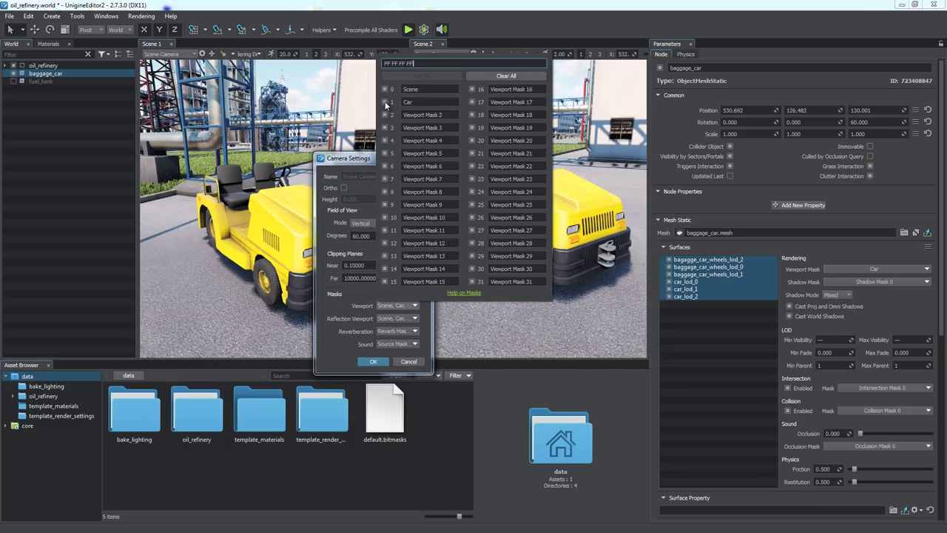
{"action": "left_click", "coordinate": [385, 102]}
{"action": "left_click", "coordinate": [398, 305]}
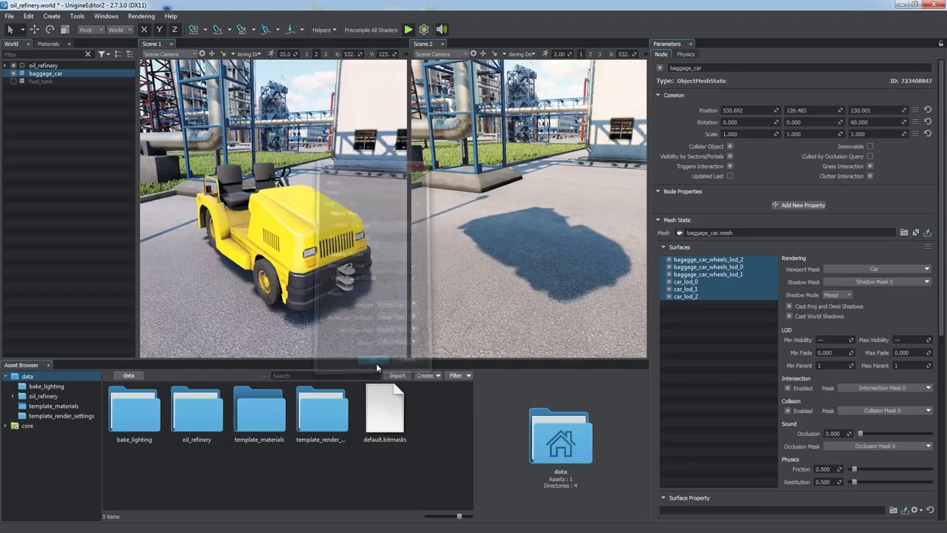
{"action": "left_click", "coordinate": [373, 361]}
Enable the fuel_tank node and set its surface's viewport mask to only bit 2, renamed as Tank.
{"action": "left_click", "coordinate": [21, 81]}
{"action": "left_click", "coordinate": [43, 82]}
{"action": "left_click", "coordinate": [879, 269]}
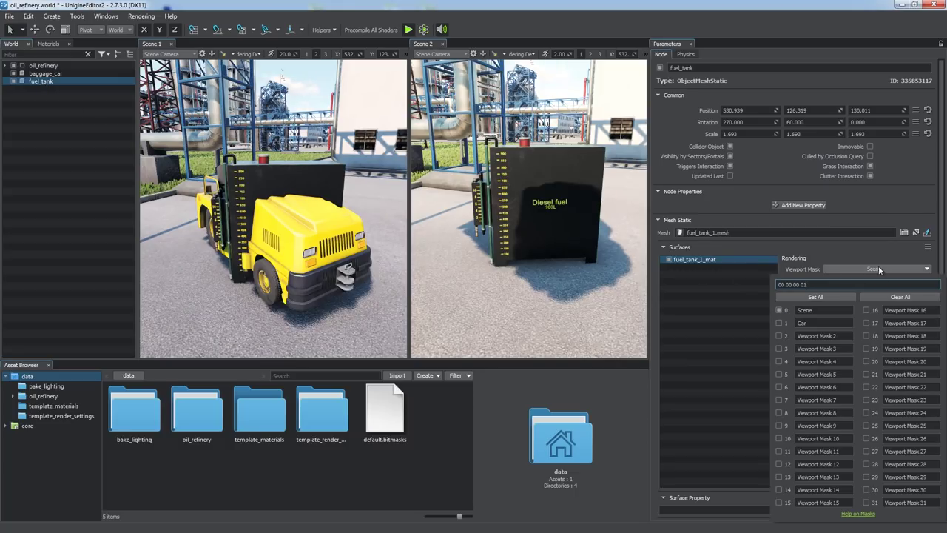
{"action": "left_click", "coordinate": [838, 334]}
{"action": "type", "text": "Tank"}
{"action": "left_click", "coordinate": [778, 335]}
{"action": "left_click", "coordinate": [779, 310]}
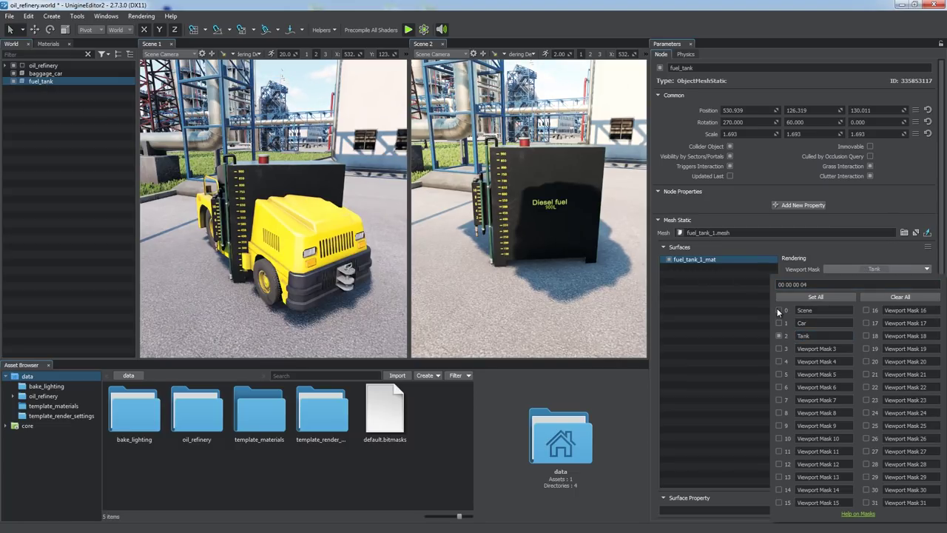
{"action": "left_click", "coordinate": [869, 270]}
Exclude the Tank bit from the viewport mask of the Scene 1 camera.
{"action": "left_click", "coordinate": [203, 54]}
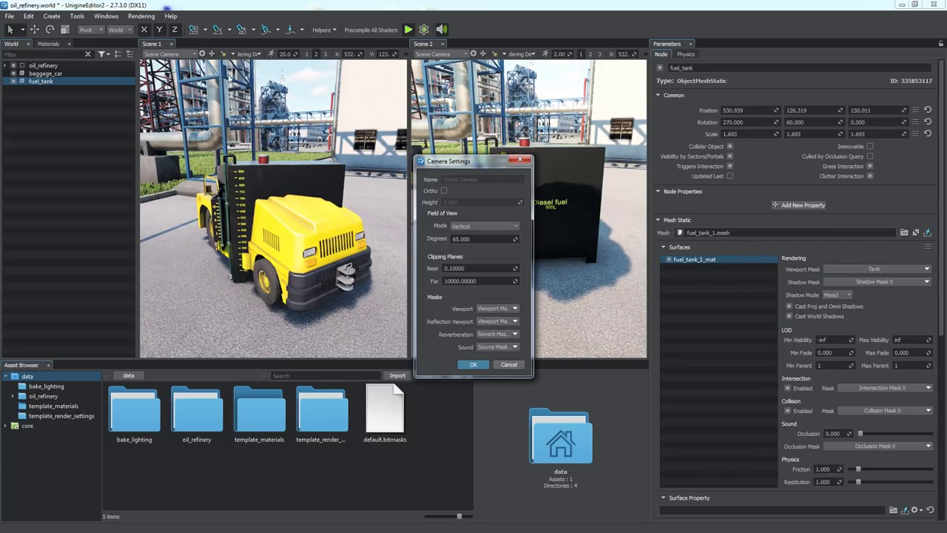
{"action": "left_click", "coordinate": [474, 290]}
{"action": "left_click", "coordinate": [465, 98]}
{"action": "left_click", "coordinate": [457, 344]}
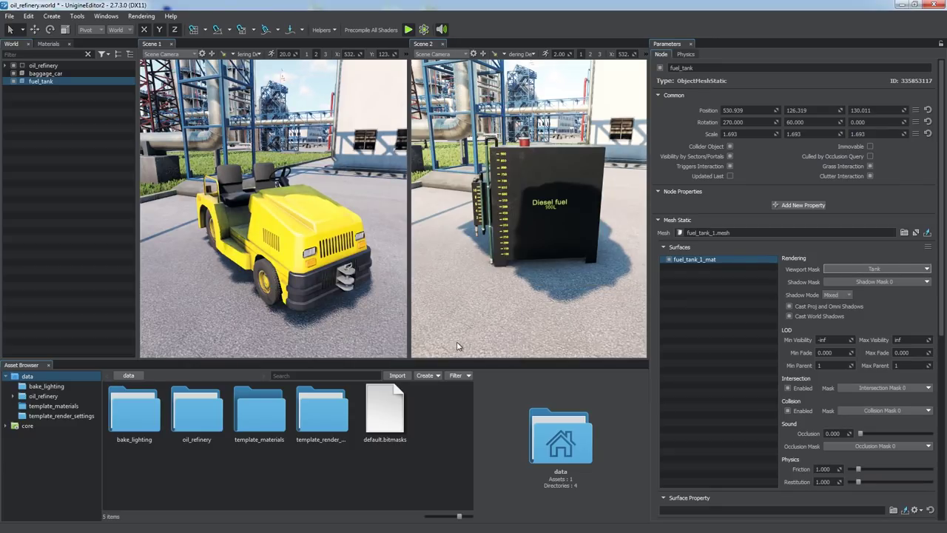
Turn off Cast World Shadows for the baggage car's surfaces and the fuel tank's surface.
{"action": "left_click_drag", "start_coordinate": [311, 222], "coordinate": [531, 229], "text": "alt"}
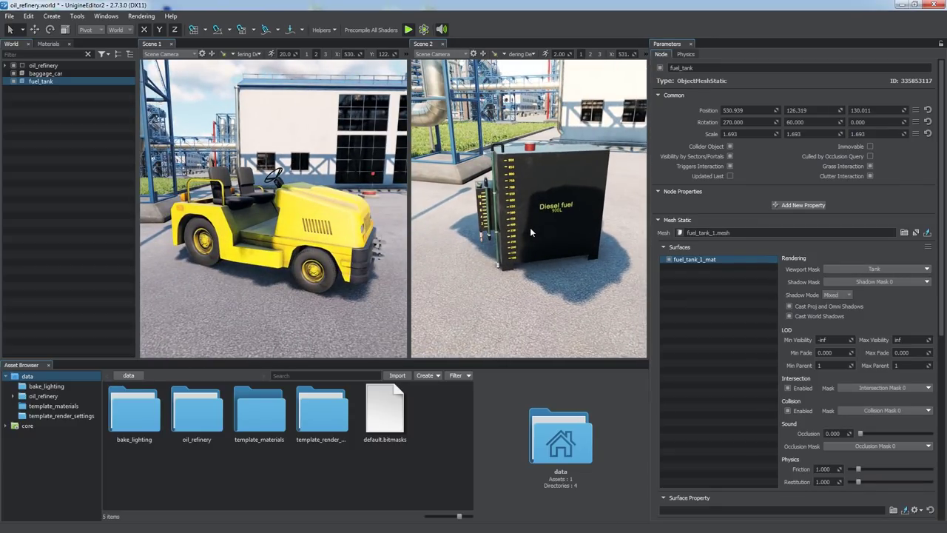
{"action": "left_click", "coordinate": [70, 74]}
{"action": "left_click", "coordinate": [820, 317]}
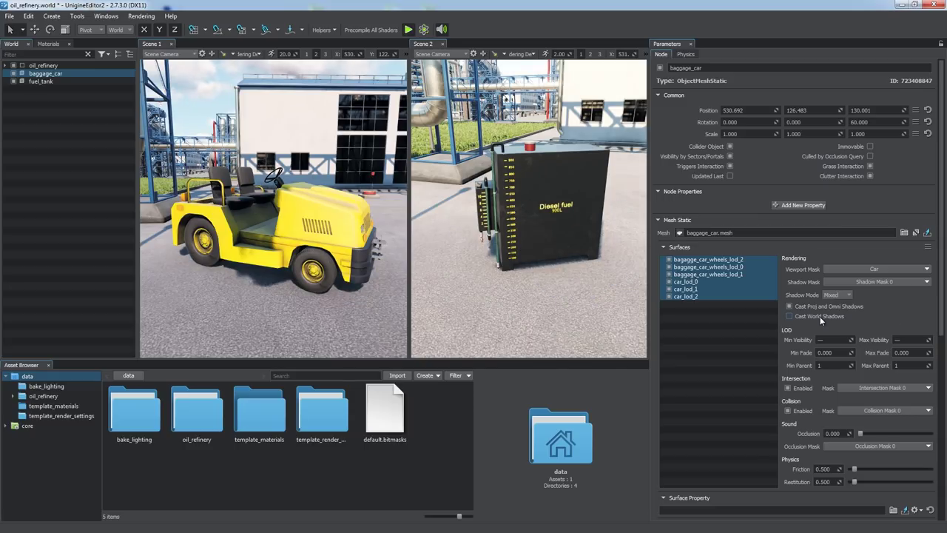
{"action": "left_click", "coordinate": [52, 81]}
{"action": "left_click", "coordinate": [815, 317]}
{"action": "key", "text": "Escape"}
Try clearing all bits of the car material's viewport mask on the car_lod_0 surface, and set them all again.
{"action": "left_click_drag", "start_coordinate": [296, 230], "coordinate": [324, 286], "text": "alt"}
{"action": "right_click_drag", "start_coordinate": [324, 281], "coordinate": [344, 280]}
{"action": "right_click_drag", "start_coordinate": [518, 222], "coordinate": [543, 226]}
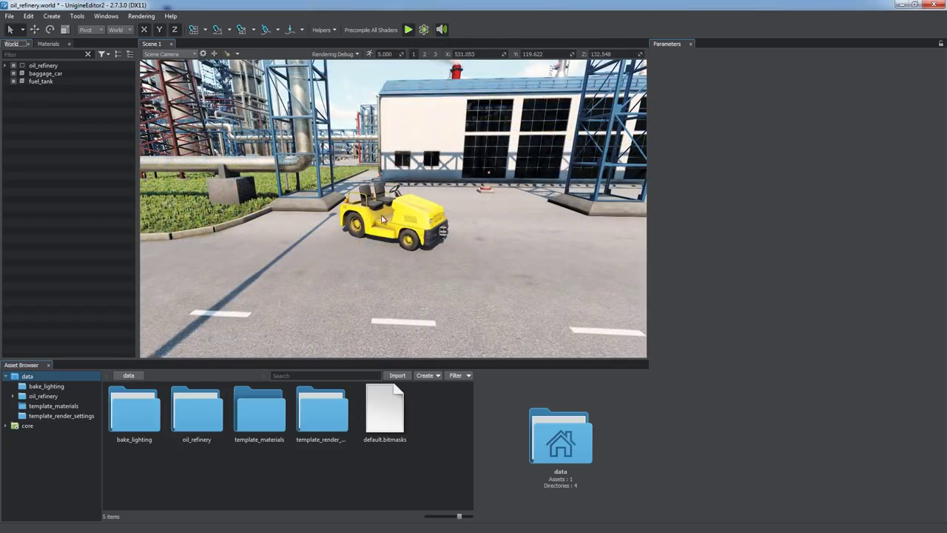
{"action": "left_click", "coordinate": [380, 222]}
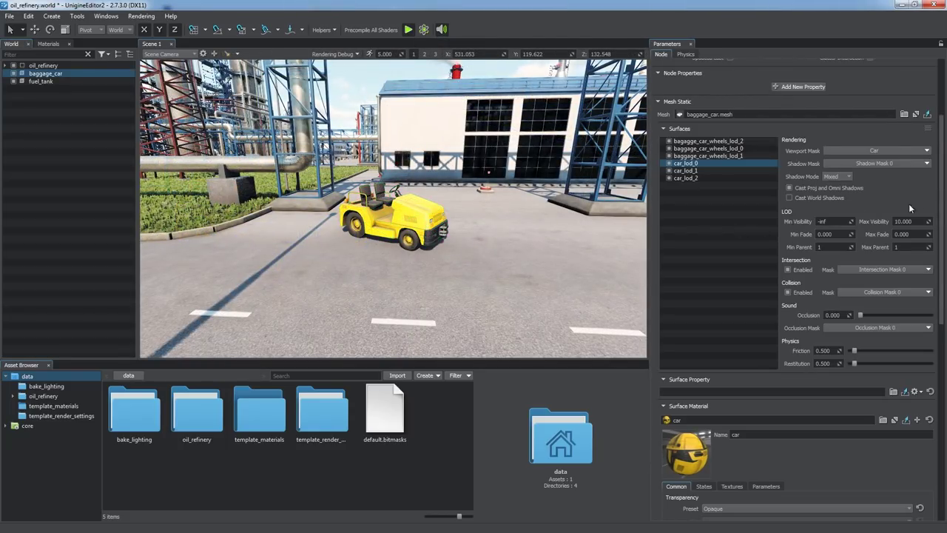
{"action": "scroll", "coordinate": [945, 212], "scroll_direction": "down", "scroll_amount": 1}
{"action": "scroll", "coordinate": [945, 213], "scroll_direction": "down", "scroll_amount": 5}
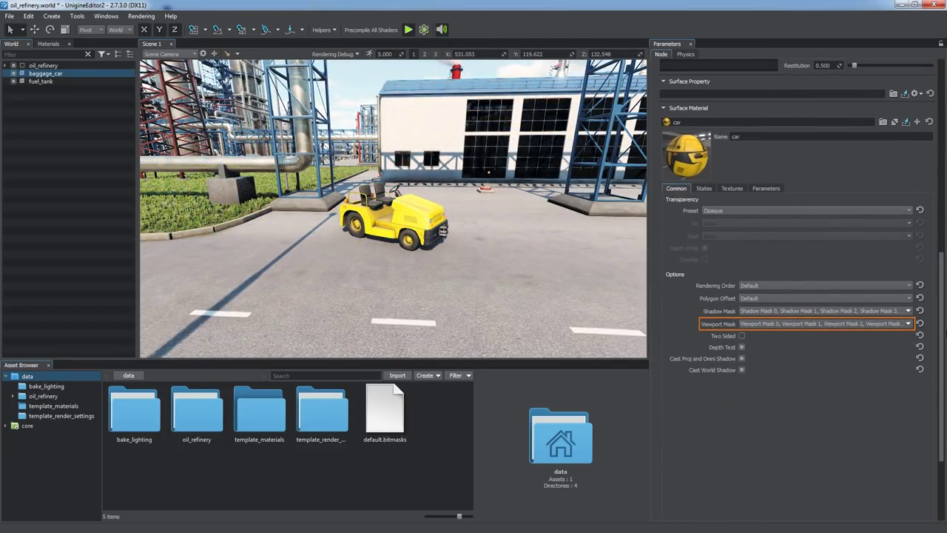
{"action": "left_click", "coordinate": [907, 324]}
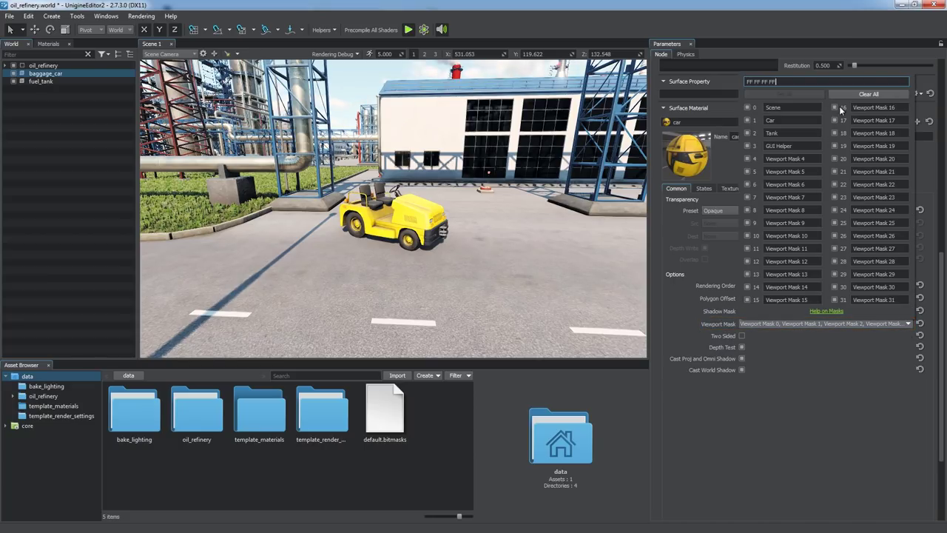
{"action": "left_click", "coordinate": [868, 94]}
{"action": "left_click", "coordinate": [794, 94]}
{"action": "left_click", "coordinate": [943, 345]}
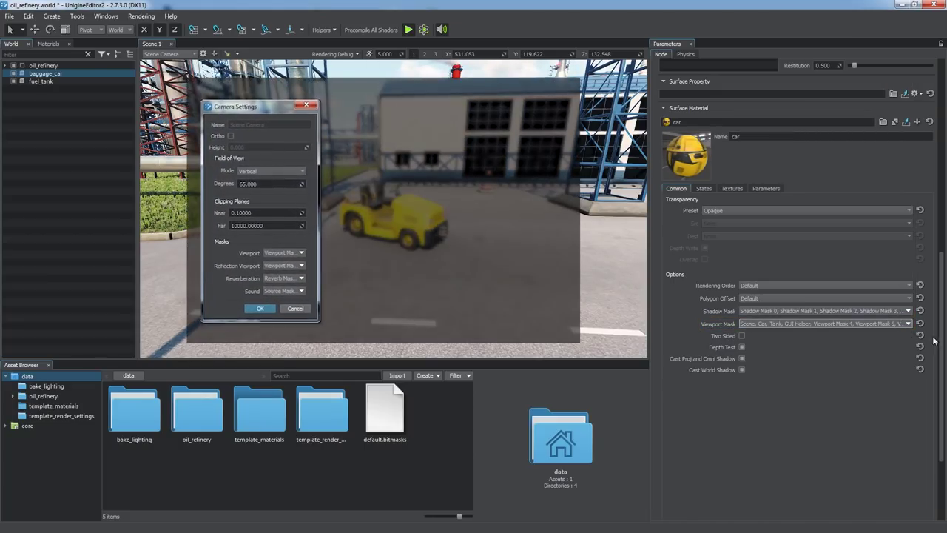
{"action": "left_click_drag", "start_coordinate": [942, 345], "coordinate": [938, 326]}
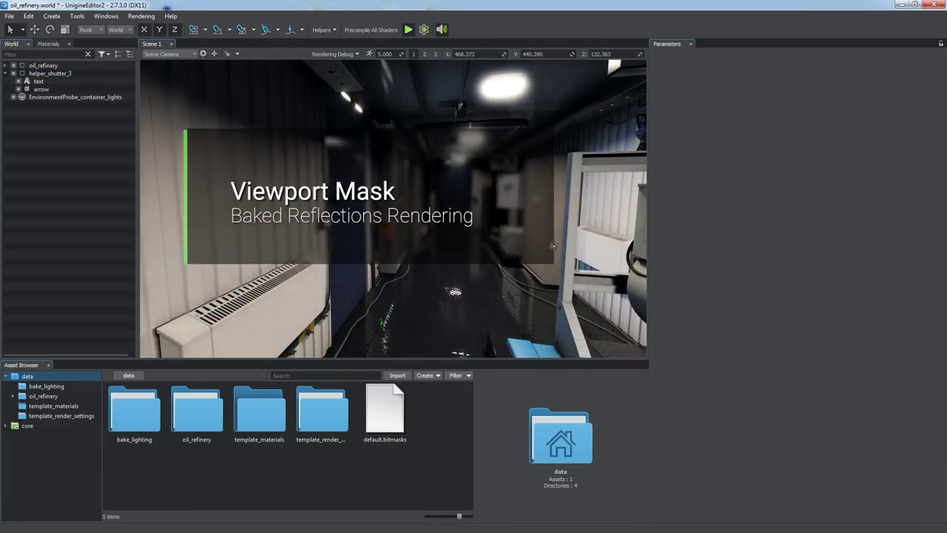
Limit the baking reflection viewport mask of EnvironmentProbe_container_lights to the Scene bit only.
{"action": "right_click_drag", "start_coordinate": [564, 319], "coordinate": [452, 306]}
{"action": "right_click_drag", "start_coordinate": [492, 278], "coordinate": [492, 310]}
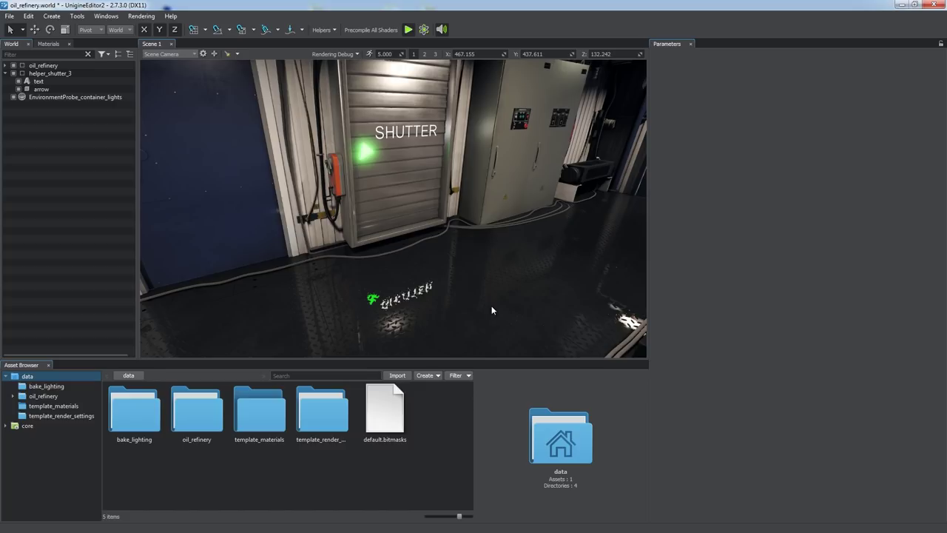
{"action": "left_click", "coordinate": [112, 97]}
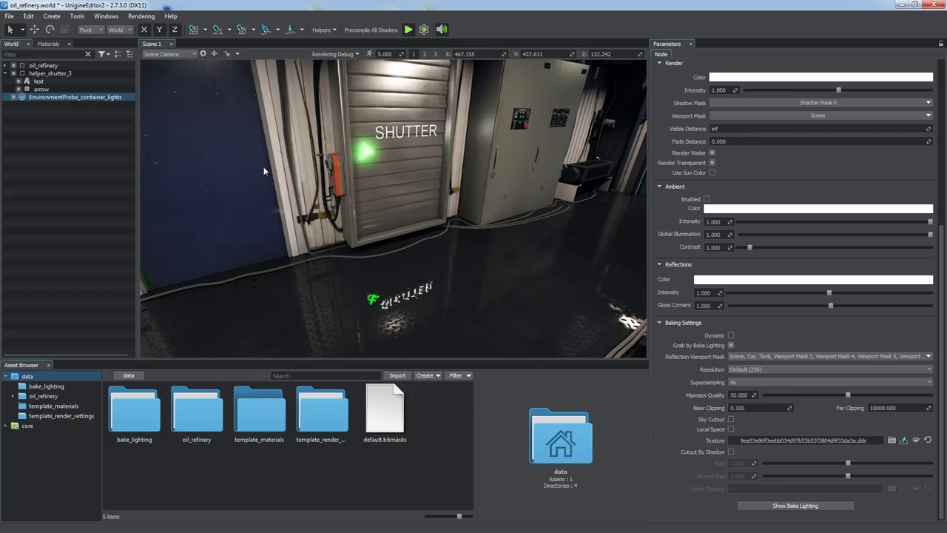
{"action": "left_click", "coordinate": [875, 358]}
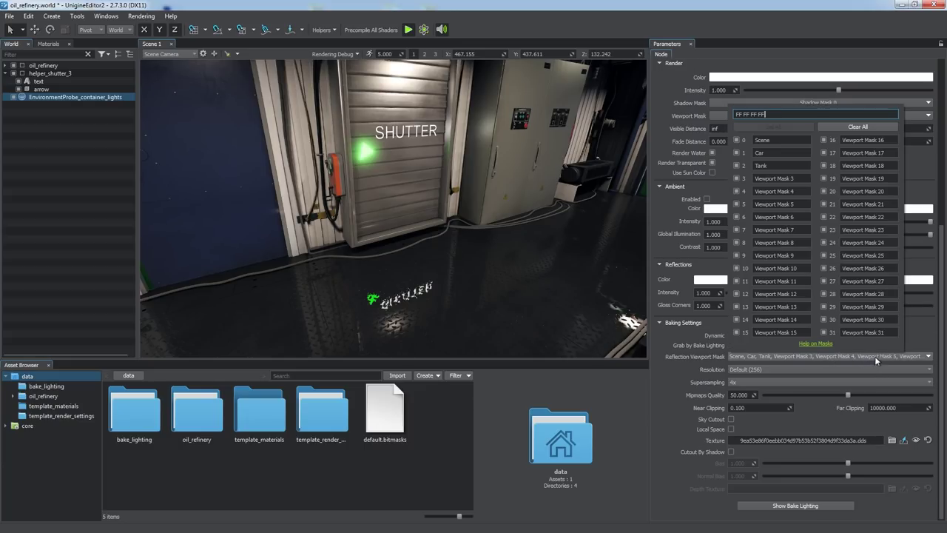
{"action": "left_click", "coordinate": [850, 127]}
{"action": "left_click", "coordinate": [737, 140]}
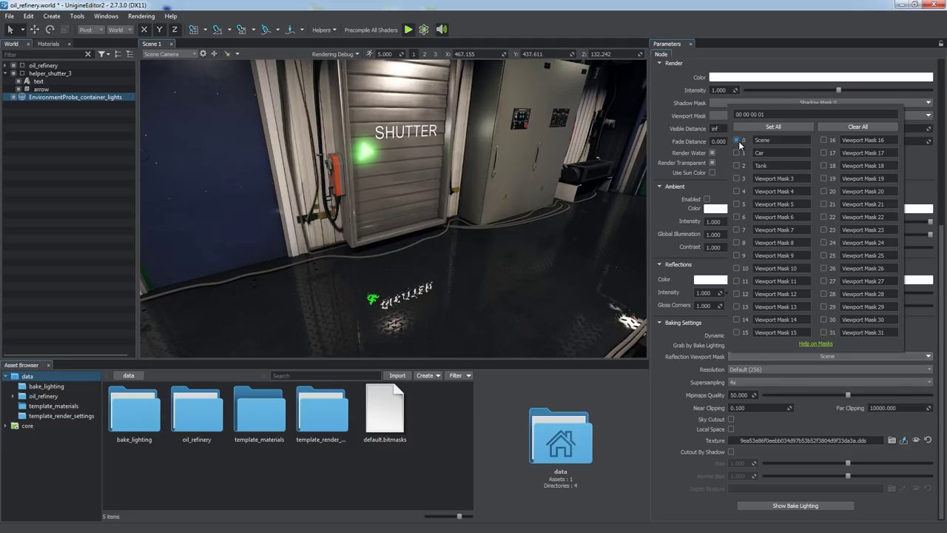
{"action": "left_click", "coordinate": [786, 355]}
Limit the viewport mask of the text and arrow nodes to bit 3 only, naming that bit GUI Helper.
{"action": "left_click", "coordinate": [60, 82]}
{"action": "left_click", "coordinate": [57, 89], "text": "ctrl"}
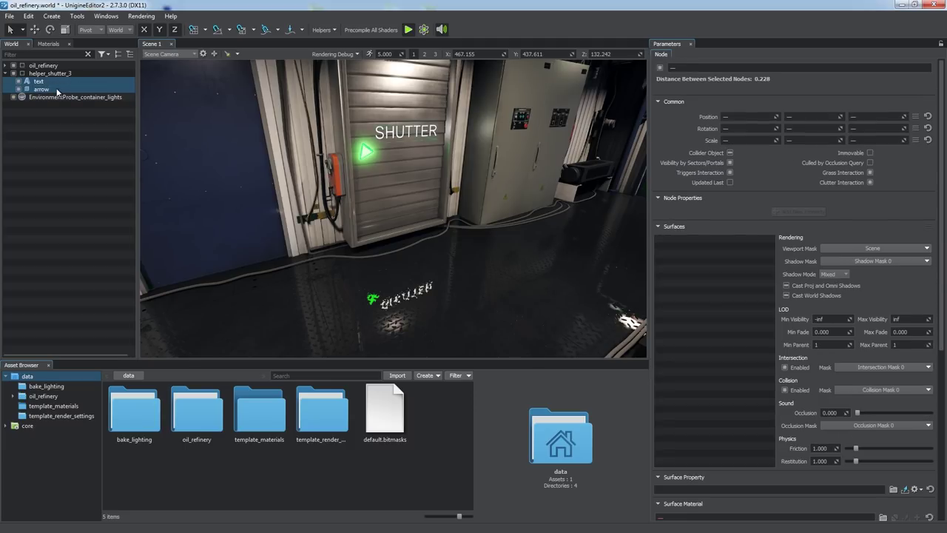
{"action": "left_click", "coordinate": [875, 248]}
{"action": "left_click", "coordinate": [779, 327]}
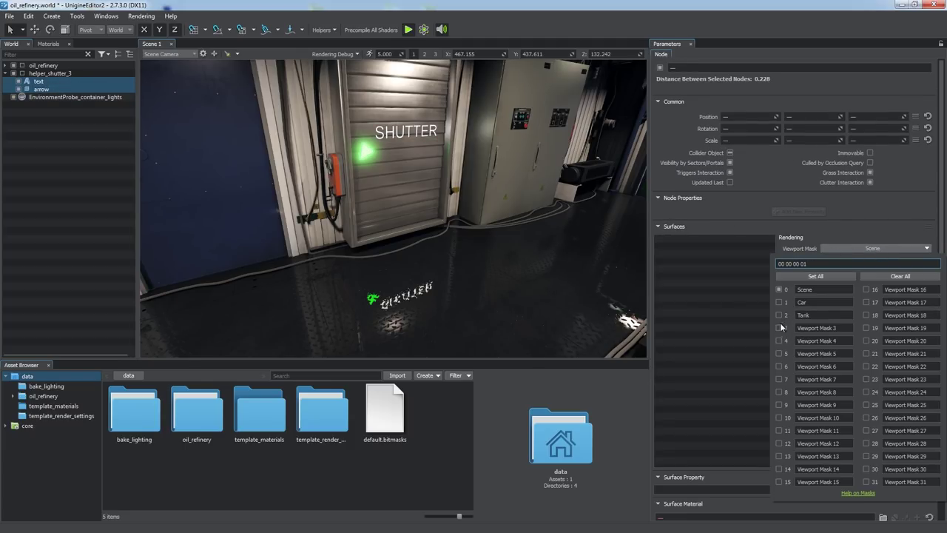
{"action": "left_click", "coordinate": [779, 289]}
{"action": "left_click", "coordinate": [822, 327]}
{"action": "type", "text": "GU"}
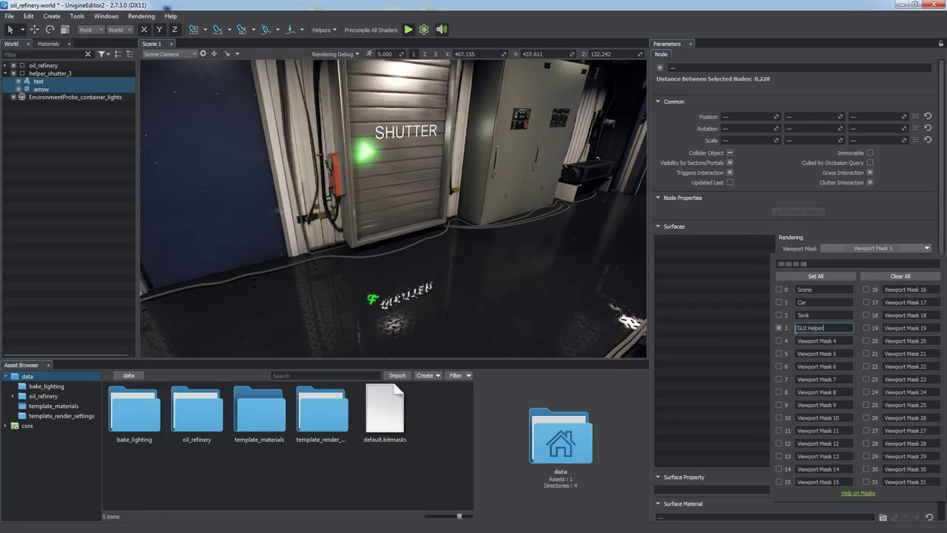
{"action": "type", "text": "I Helper"}
{"action": "left_click", "coordinate": [846, 245]}
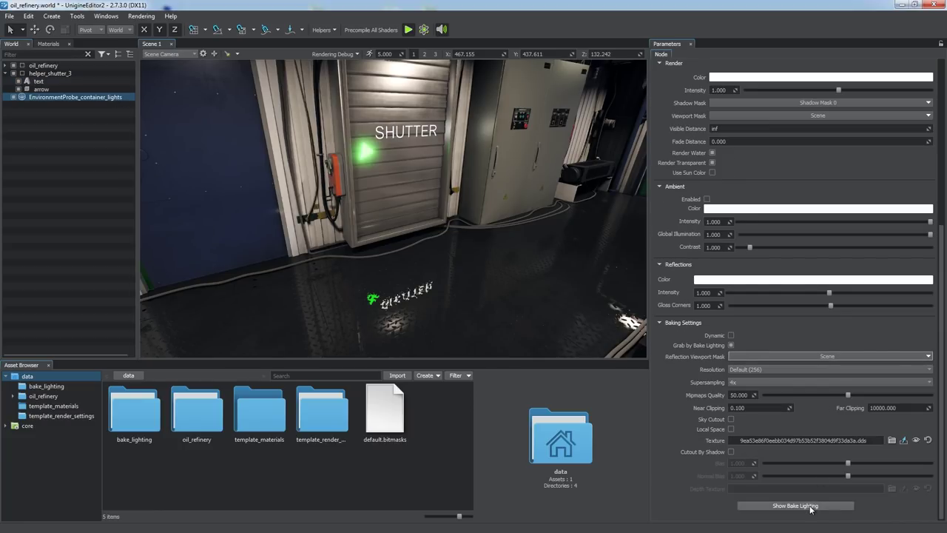
Bake the lighting of EnvironmentProbe_container_lights only, using the selected lights option.
{"action": "left_click", "coordinate": [810, 508]}
{"action": "left_click", "coordinate": [534, 512]}
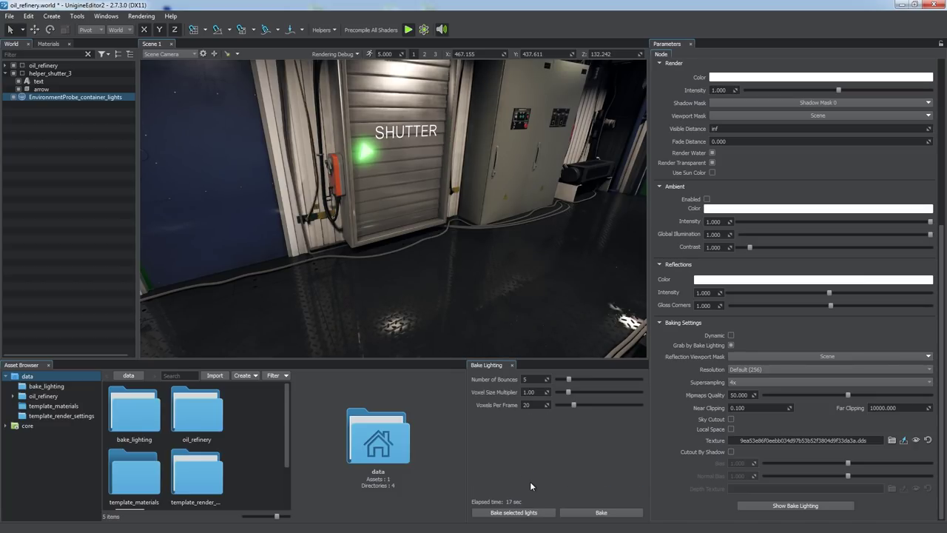
{"action": "right_click_drag", "start_coordinate": [458, 298], "coordinate": [482, 326]}
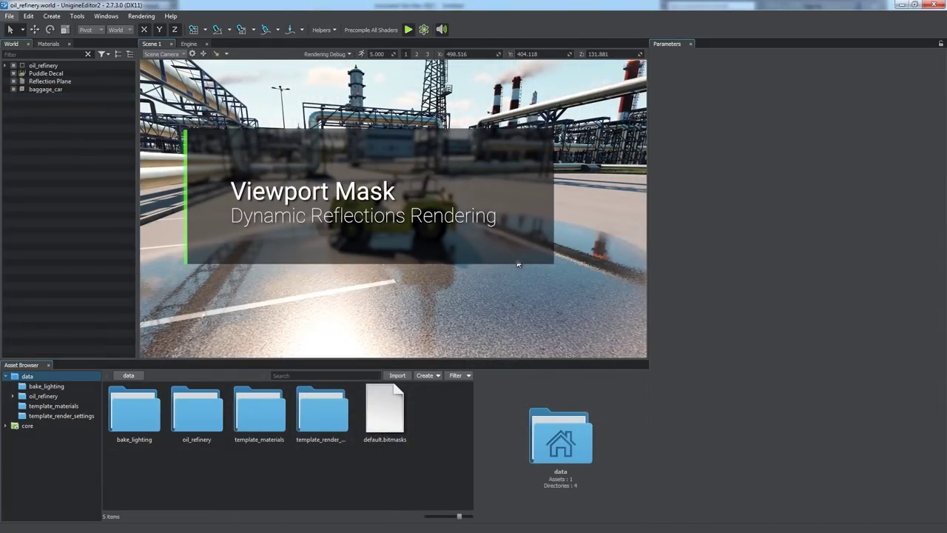
Disable the wheel and car LOD surfaces of baggage_car and enable only its car_lod_reflection_default surface.
{"action": "left_click_drag", "start_coordinate": [526, 261], "coordinate": [29, 259], "text": "alt"}
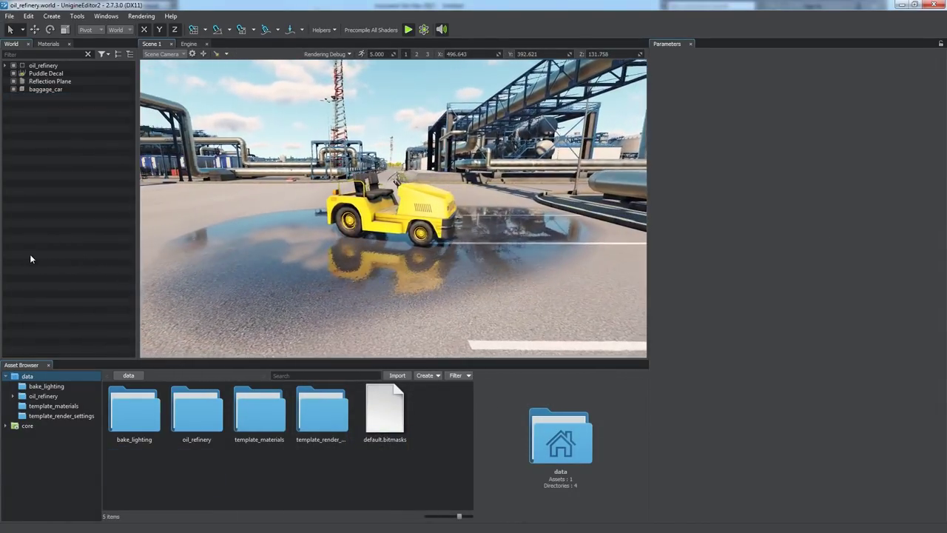
{"action": "scroll", "coordinate": [293, 239], "scroll_direction": "up", "scroll_amount": 3}
{"action": "left_click_drag", "start_coordinate": [326, 289], "coordinate": [410, 309], "text": "alt"}
{"action": "right_click_drag", "start_coordinate": [411, 308], "coordinate": [423, 322]}
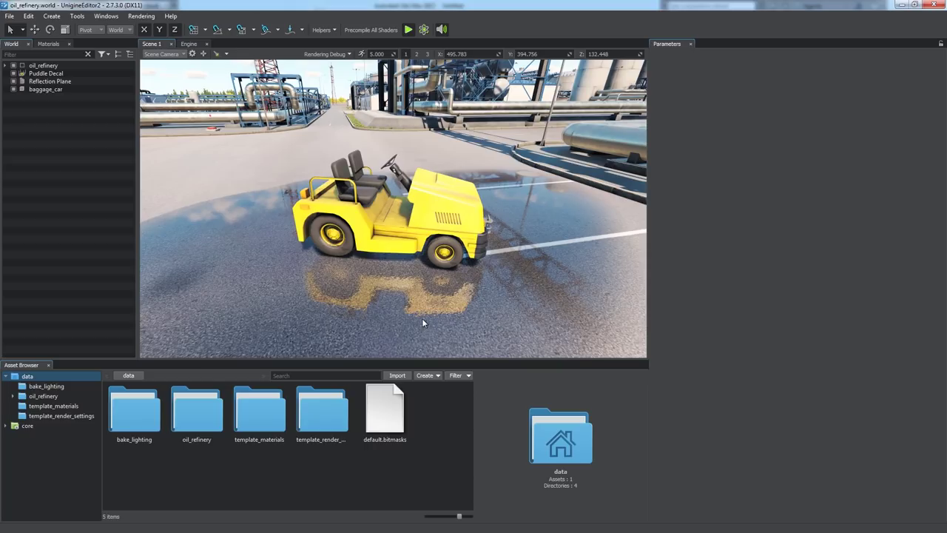
{"action": "left_click", "coordinate": [99, 88]}
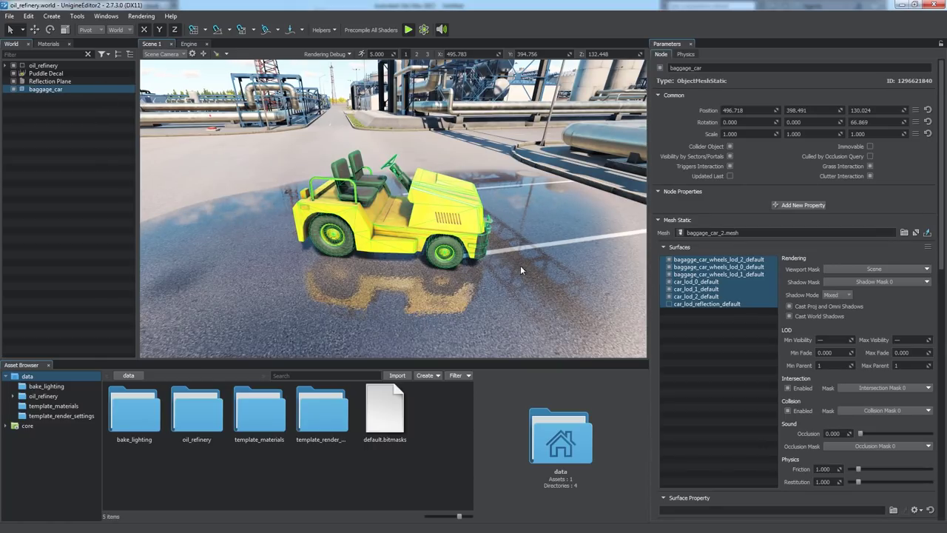
{"action": "left_click", "coordinate": [669, 296]}
{"action": "left_click", "coordinate": [677, 302]}
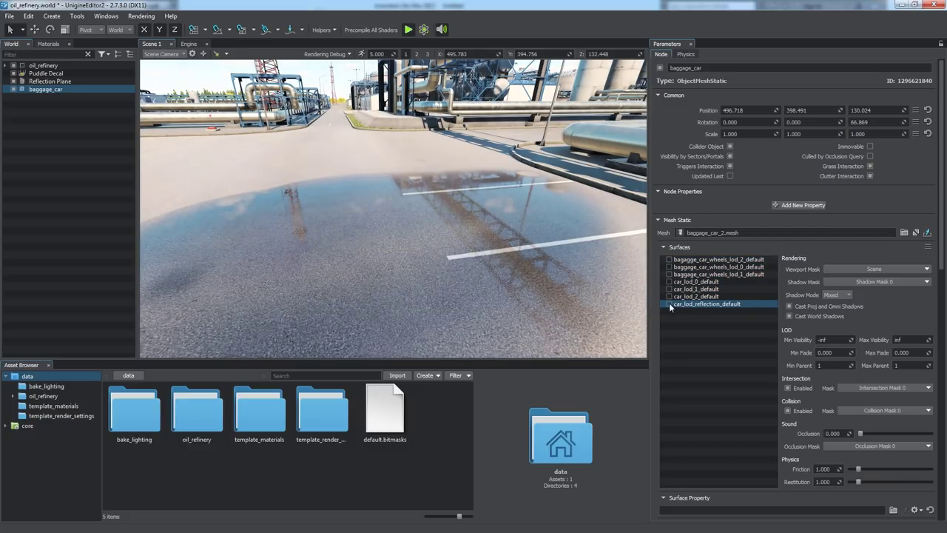
{"action": "left_click", "coordinate": [668, 303]}
{"action": "left_click_drag", "start_coordinate": [534, 271], "coordinate": [500, 248], "text": "alt"}
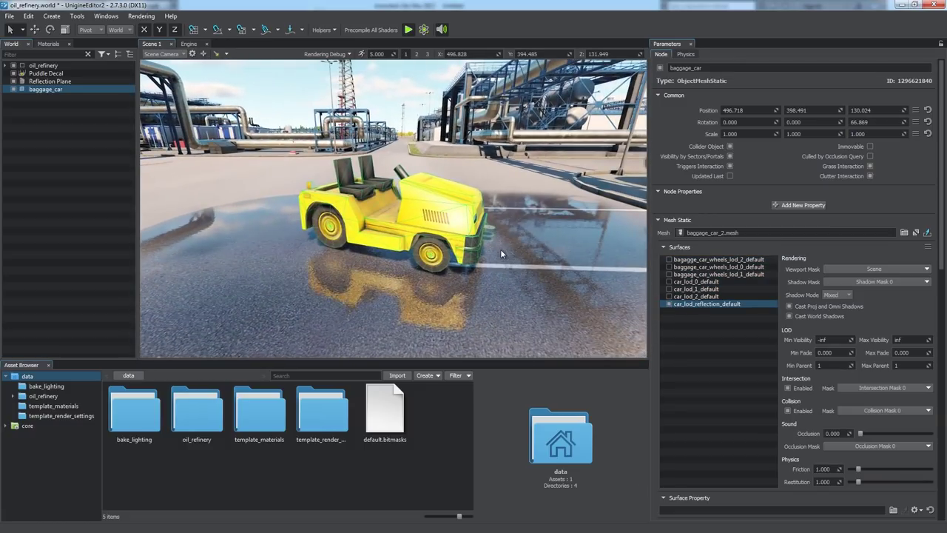
Limit the viewport mask of car_lod_reflection_default to bit 2 and name that bit Low-poly Reflection.
{"action": "left_click", "coordinate": [874, 270]}
{"action": "double_click", "coordinate": [779, 335]}
{"action": "left_click_drag", "start_coordinate": [841, 335], "coordinate": [784, 335]}
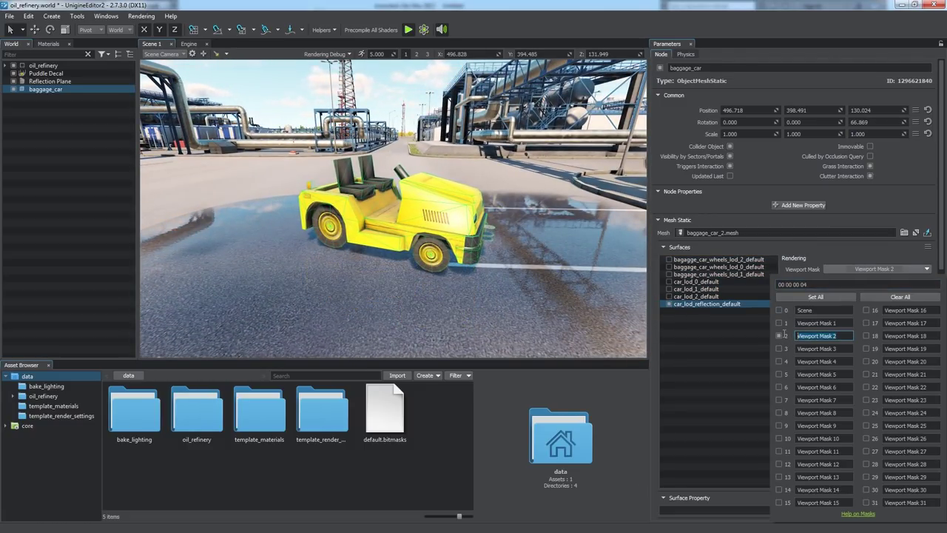
{"action": "type", "text": "Low-poly Reflection"}
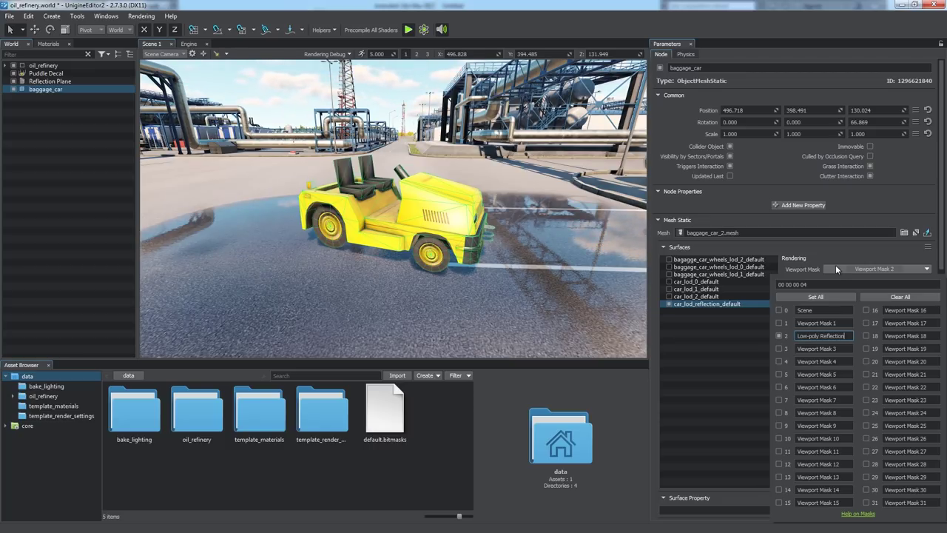
{"action": "left_click", "coordinate": [833, 270]}
Re-enable the other six baggage_car surfaces and limit their viewport mask to bit 1, named High-poly geometry.
{"action": "left_click_drag", "start_coordinate": [708, 298], "coordinate": [711, 259]}
{"action": "left_click", "coordinate": [874, 269]}
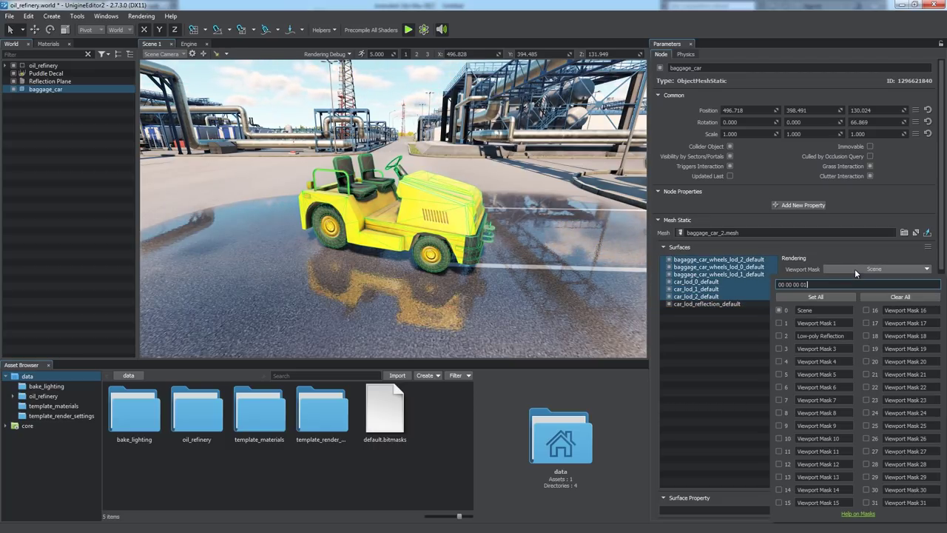
{"action": "left_click", "coordinate": [779, 310]}
{"action": "left_click_drag", "start_coordinate": [844, 323], "coordinate": [797, 322]}
{"action": "type", "text": "High"}
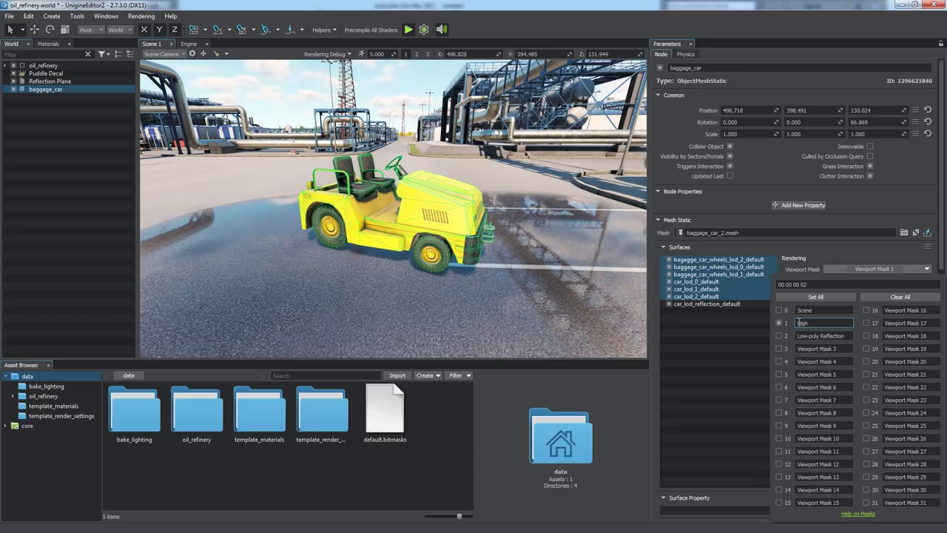
{"action": "type", "text": "-poly geometry"}
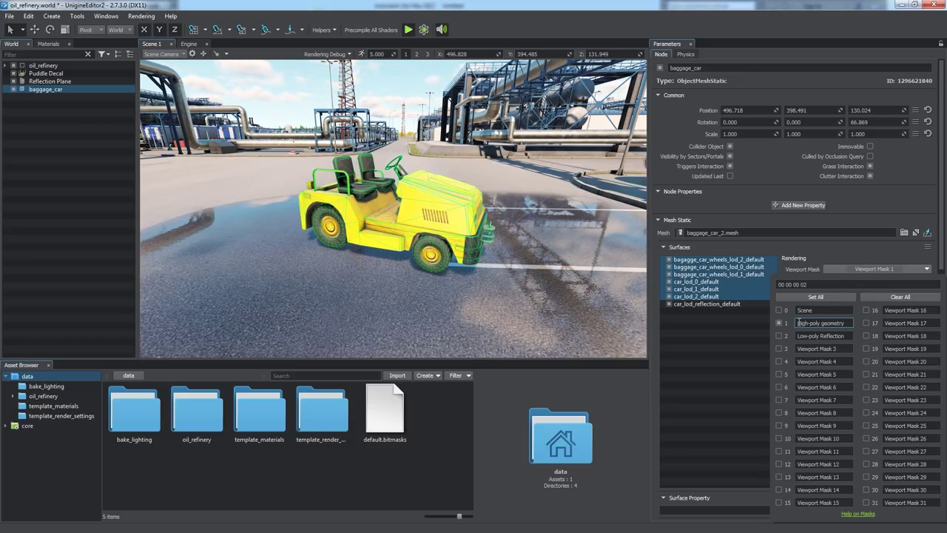
{"action": "left_click", "coordinate": [847, 268]}
Exclude Low-poly Reflection from the scene camera's viewport mask and High-poly geometry from its reflection viewport mask.
{"action": "mouse_move", "coordinate": [491, 290]}
{"action": "left_mouse_down", "text": "alt"}
{"action": "mouse_move", "coordinate": [462, 299]}
{"action": "mouse_move", "coordinate": [483, 281]}
{"action": "left_mouse_up", "text": "alt"}
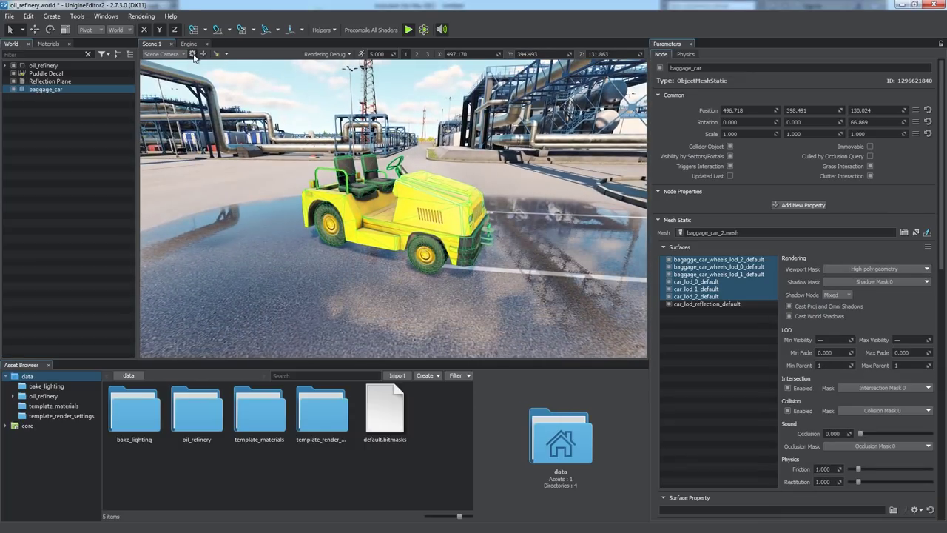
{"action": "left_click", "coordinate": [192, 54]}
{"action": "left_click", "coordinate": [499, 309]}
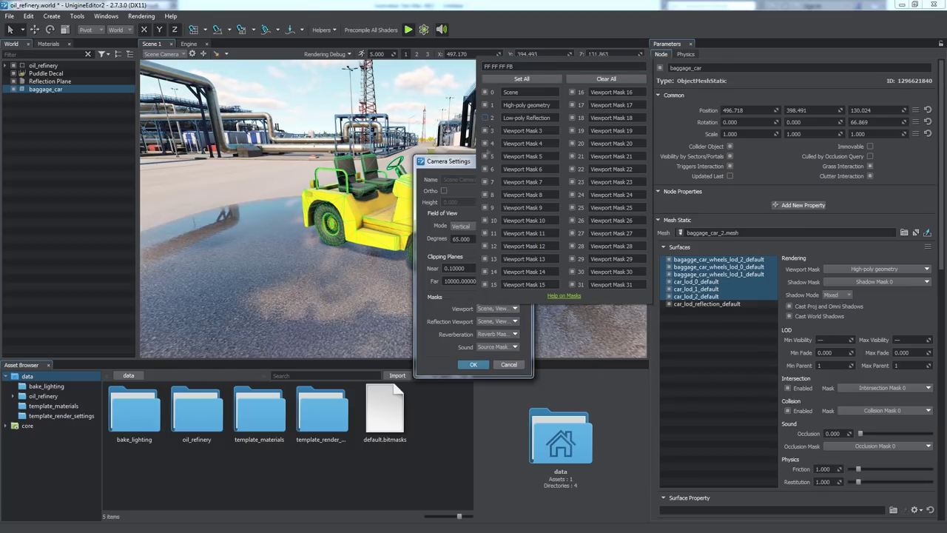
{"action": "left_click", "coordinate": [481, 311]}
{"action": "left_click", "coordinate": [504, 321]}
{"action": "left_click", "coordinate": [484, 117]}
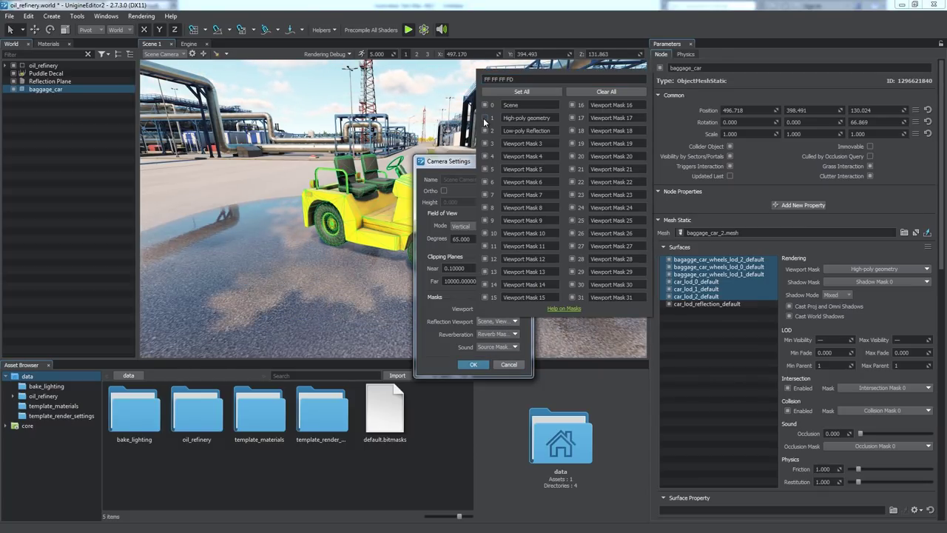
{"action": "left_click", "coordinate": [473, 364]}
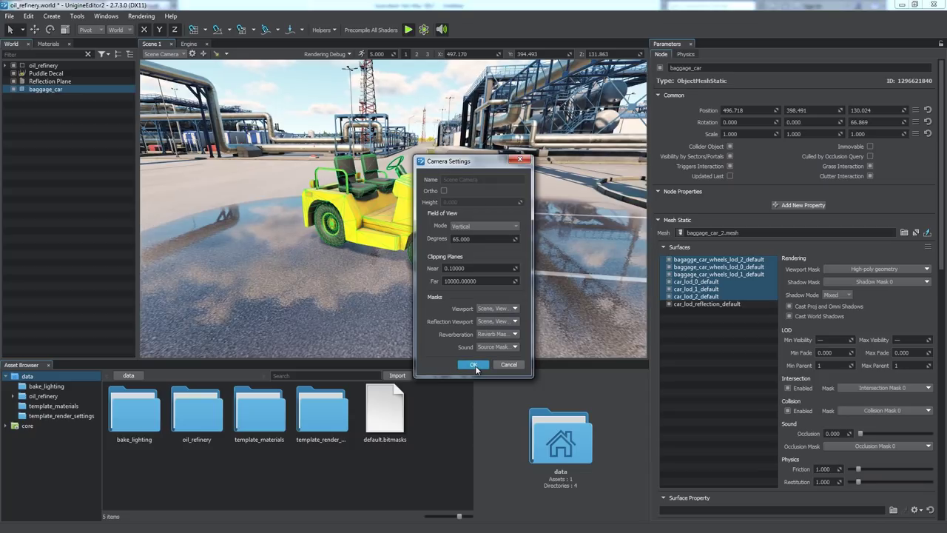
{"action": "left_click", "coordinate": [474, 364]}
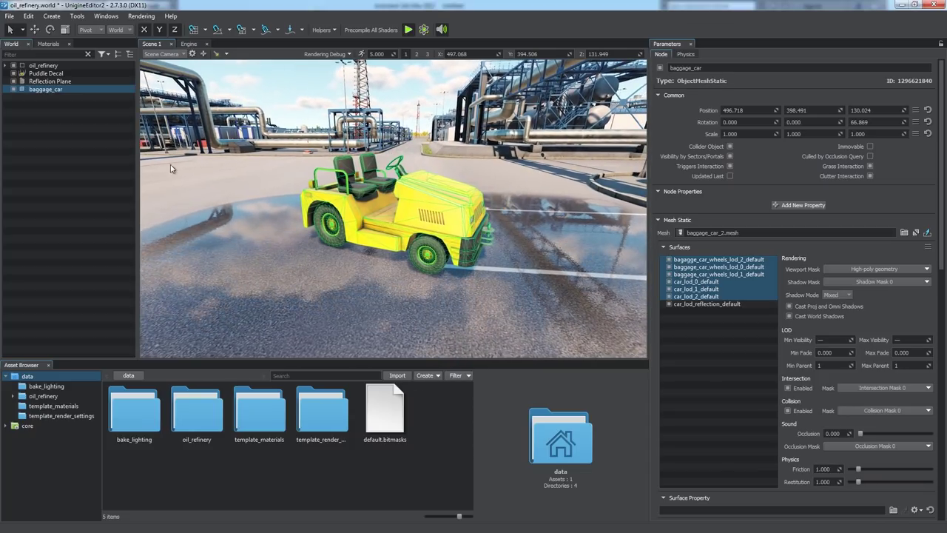
Limit the planar reflection viewport mask of the Reflection Plane's mesh_base_0 material to the Low-poly Reflection bit only.
{"action": "left_click", "coordinate": [65, 82]}
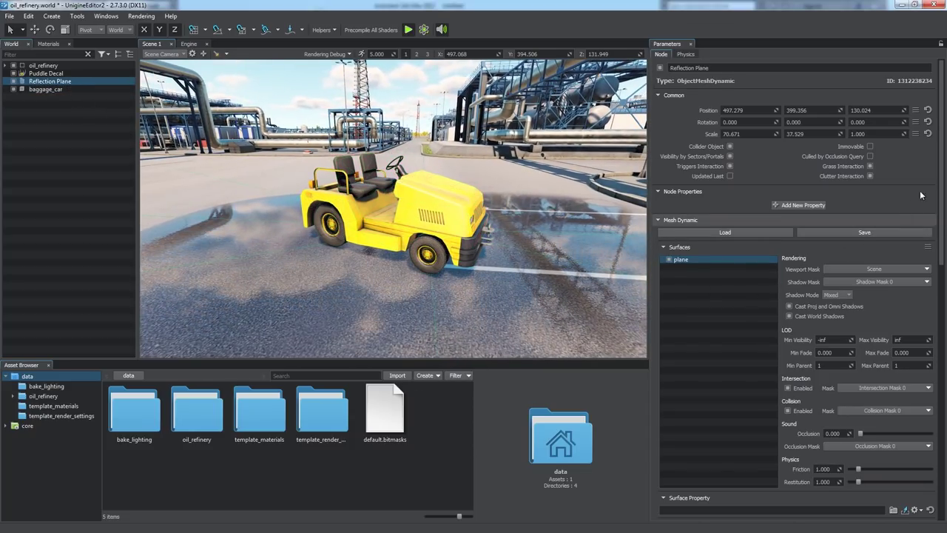
{"action": "scroll", "coordinate": [925, 351], "scroll_direction": "down", "scroll_amount": 10}
{"action": "scroll", "coordinate": [925, 352], "scroll_direction": "down", "scroll_amount": 1}
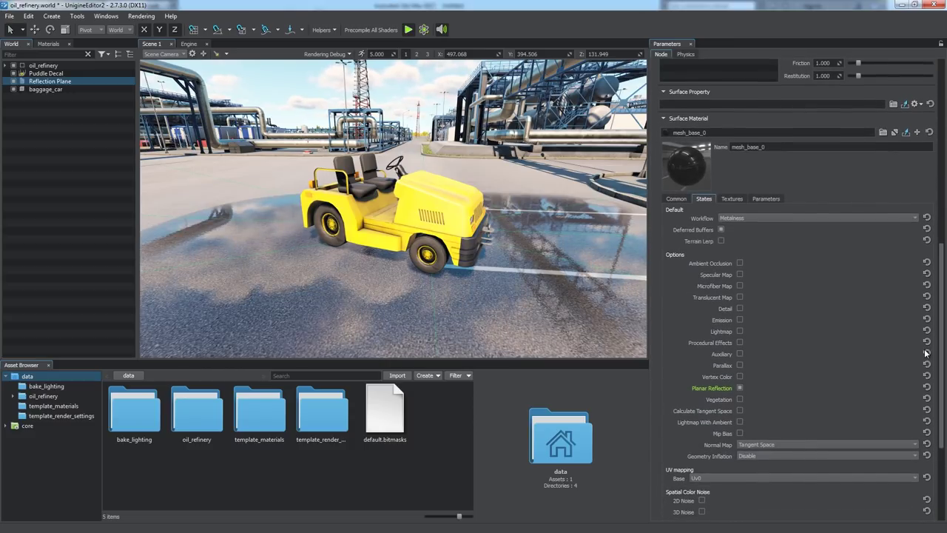
{"action": "left_click", "coordinate": [762, 199]}
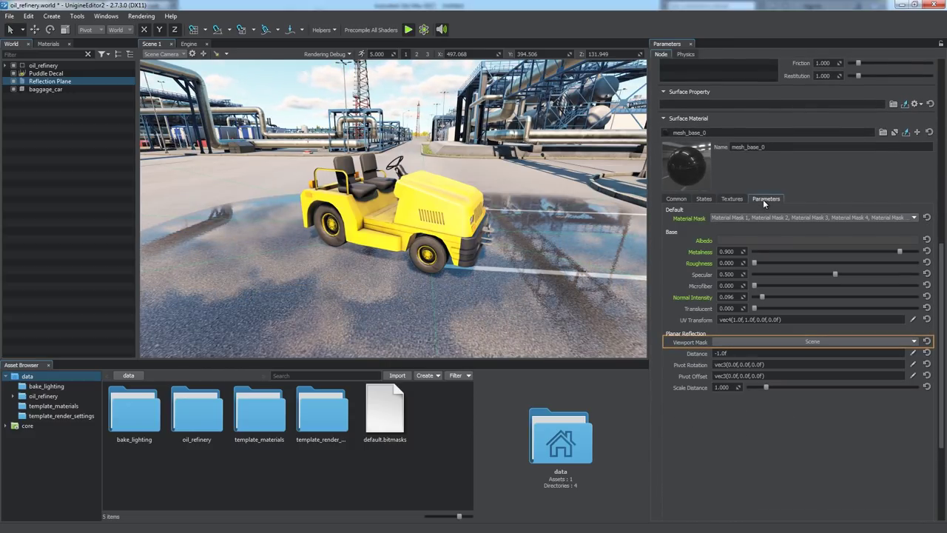
{"action": "left_click", "coordinate": [805, 343]}
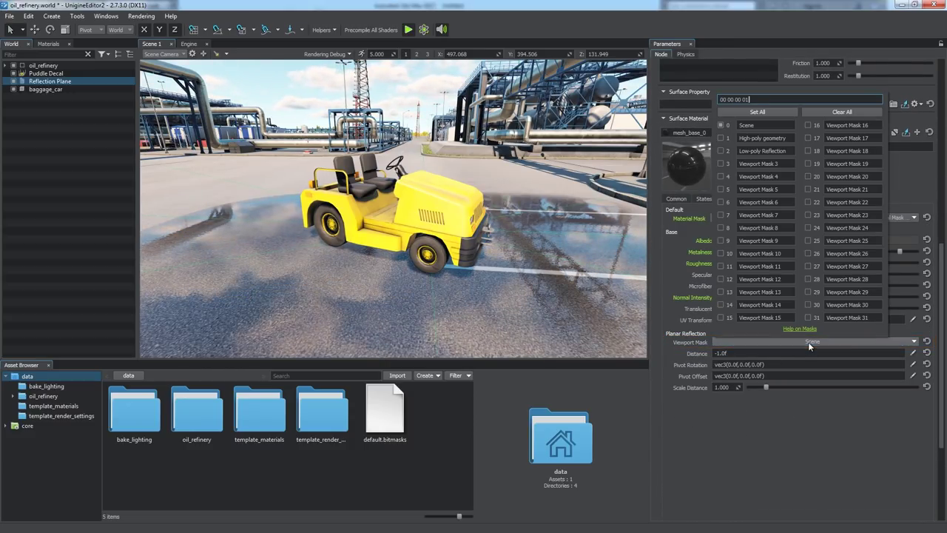
{"action": "left_click", "coordinate": [721, 151]}
{"action": "left_click", "coordinate": [722, 125]}
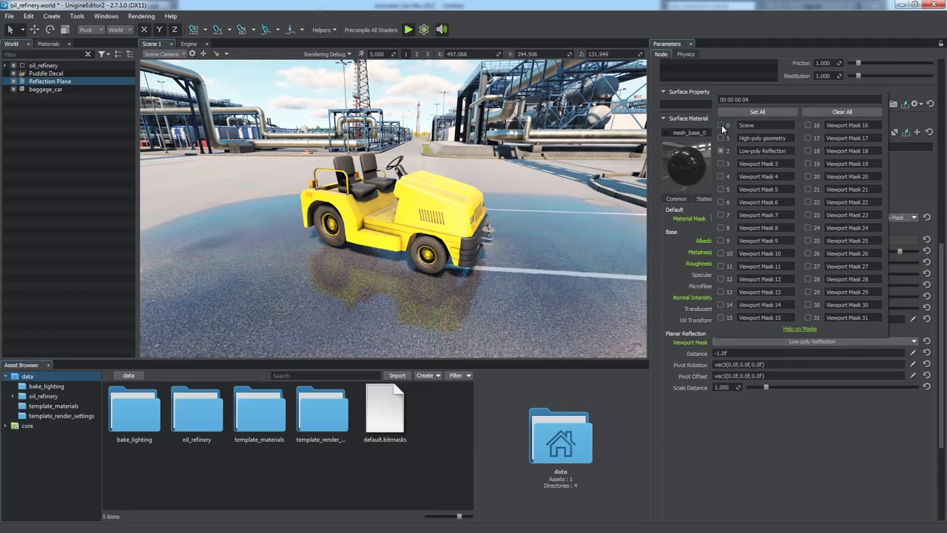
{"action": "left_click", "coordinate": [779, 346]}
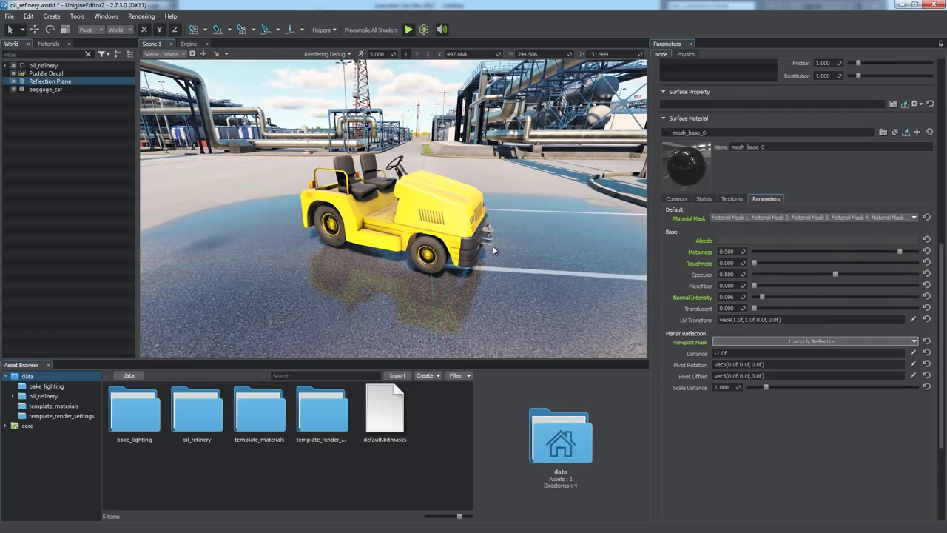
Add the Low-poly Reflection bit to the viewport mask of the sun light in the oil_refinery node.
{"action": "mouse_move", "coordinate": [507, 249]}
{"action": "left_mouse_down", "text": "alt"}
{"action": "mouse_move", "coordinate": [328, 286]}
{"action": "mouse_move", "coordinate": [187, 234]}
{"action": "mouse_move", "coordinate": [409, 285]}
{"action": "mouse_move", "coordinate": [458, 246]}
{"action": "mouse_move", "coordinate": [515, 241]}
{"action": "left_mouse_up", "text": "alt"}
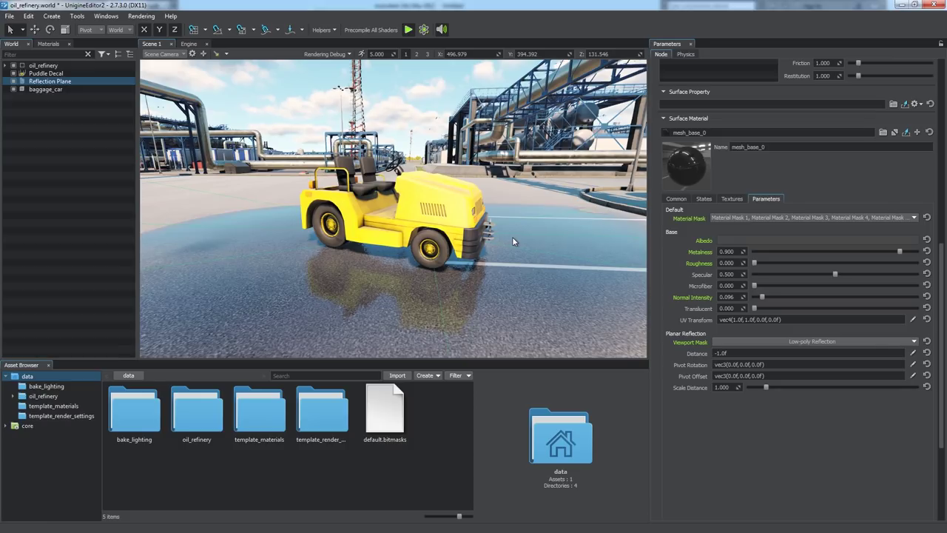
{"action": "left_click", "coordinate": [6, 66]}
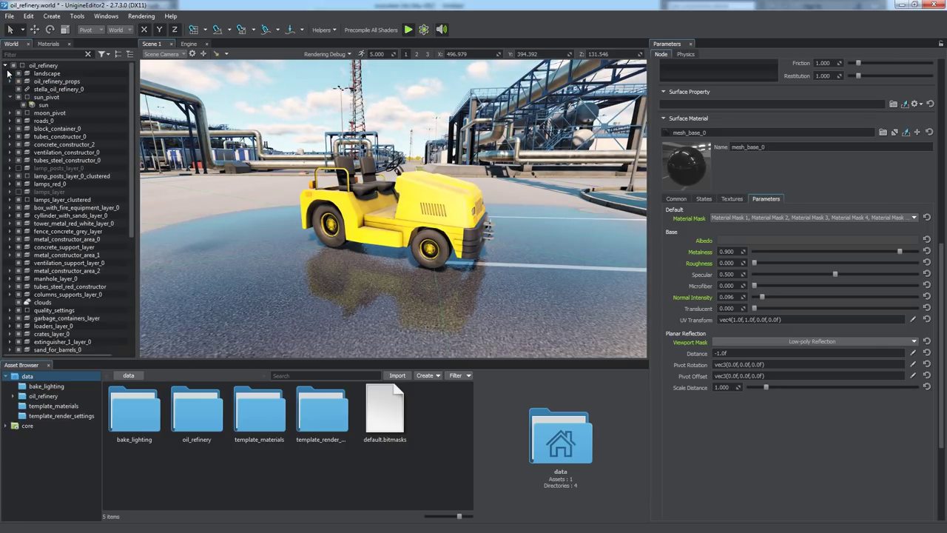
{"action": "left_click", "coordinate": [42, 105]}
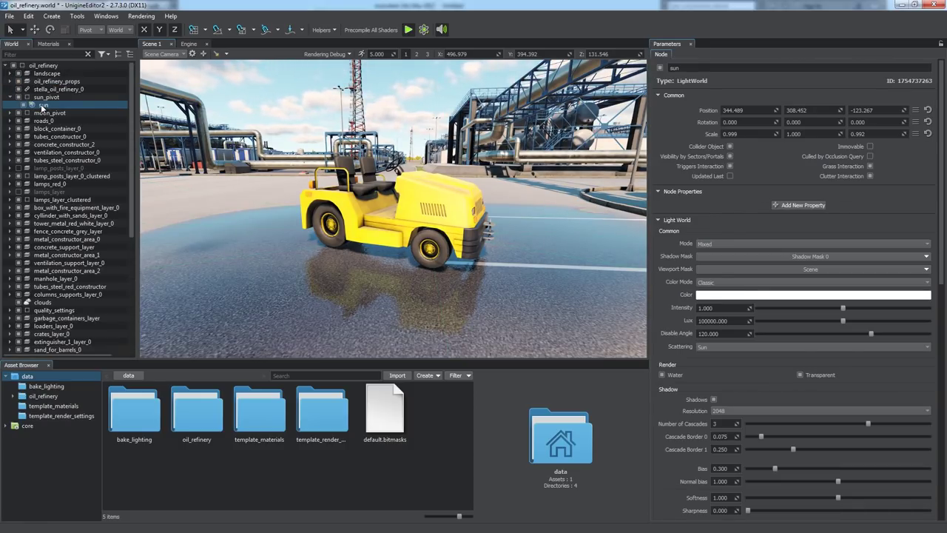
{"action": "left_click", "coordinate": [818, 266]}
{"action": "left_click", "coordinate": [704, 336]}
{"action": "left_click", "coordinate": [803, 270]}
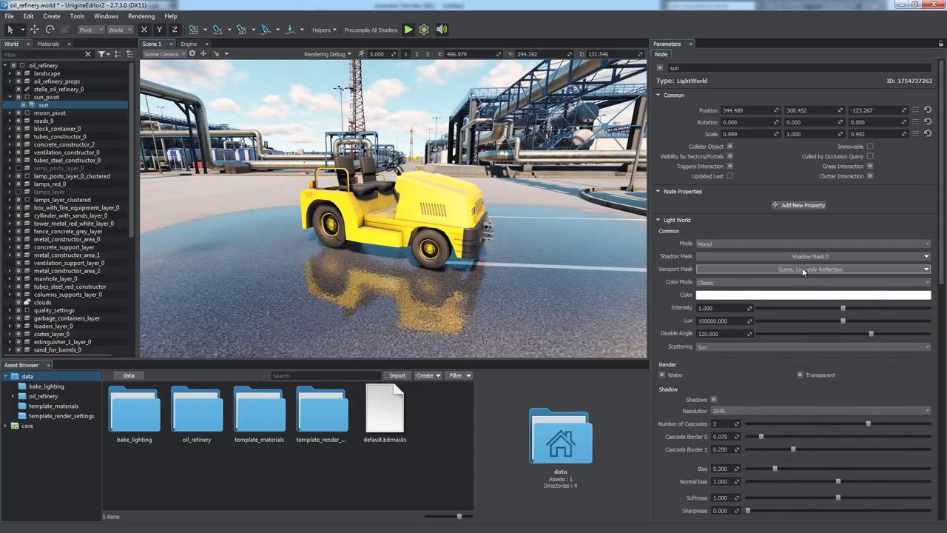
{"action": "left_click", "coordinate": [5, 66]}
Enable the SSR rendering feature and inspect the baggage car's reflection in the puddle.
{"action": "left_click", "coordinate": [42, 89]}
{"action": "left_click_drag", "start_coordinate": [357, 231], "coordinate": [311, 260], "text": "alt"}
{"action": "left_click", "coordinate": [141, 15]}
{"action": "mouse_move", "coordinate": [159, 79]}
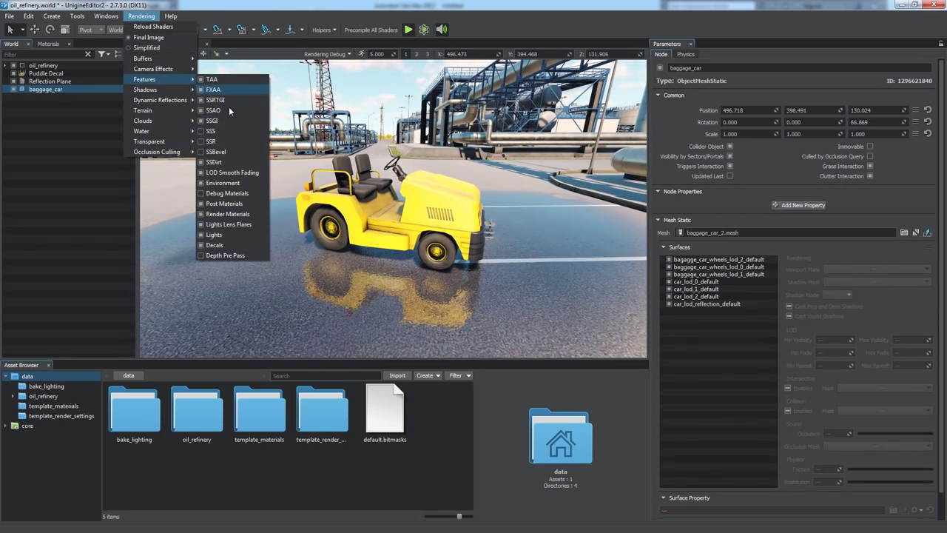
{"action": "left_click", "coordinate": [232, 140]}
{"action": "left_click_drag", "start_coordinate": [370, 256], "coordinate": [432, 283], "text": "alt"}
{"action": "left_click", "coordinate": [59, 234]}
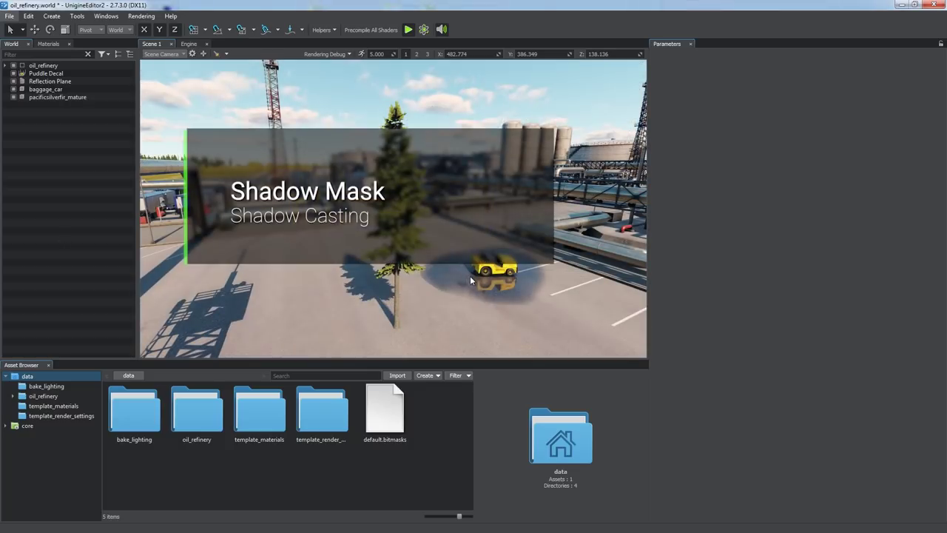
Enable the tree_shadows_mesh_base surface of the pacificsilverfir_mature node.
{"action": "left_click_drag", "start_coordinate": [471, 280], "coordinate": [316, 312], "text": "alt"}
{"action": "left_click", "coordinate": [79, 96]}
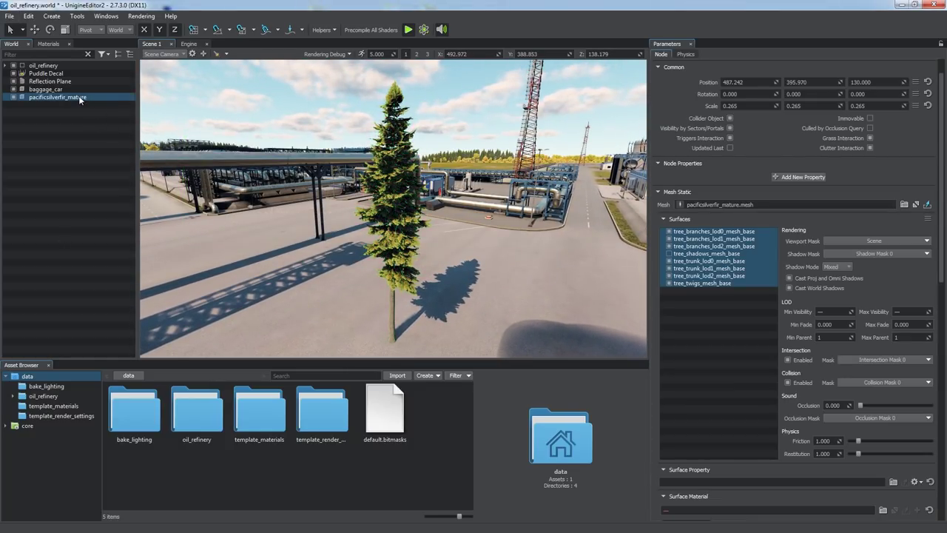
{"action": "left_click", "coordinate": [702, 254]}
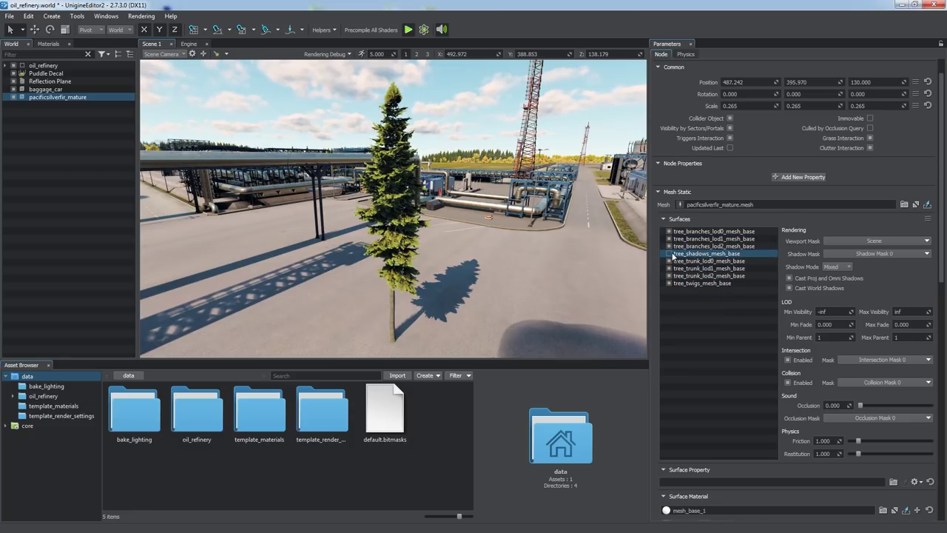
{"action": "left_click", "coordinate": [670, 254]}
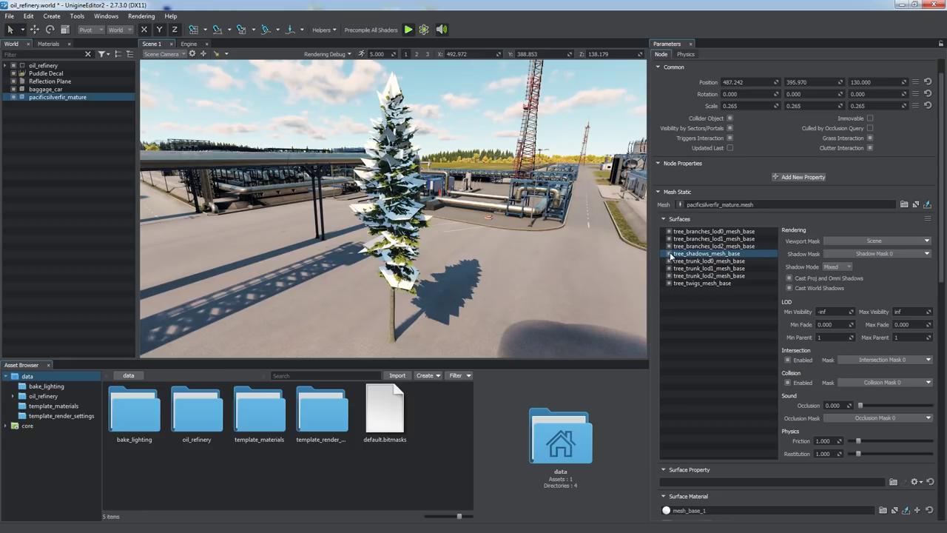
Compare the shadow mask of the tree_shadows_mesh_base surface with that of the sun light under sun_pivot.
{"action": "left_click", "coordinate": [872, 254]}
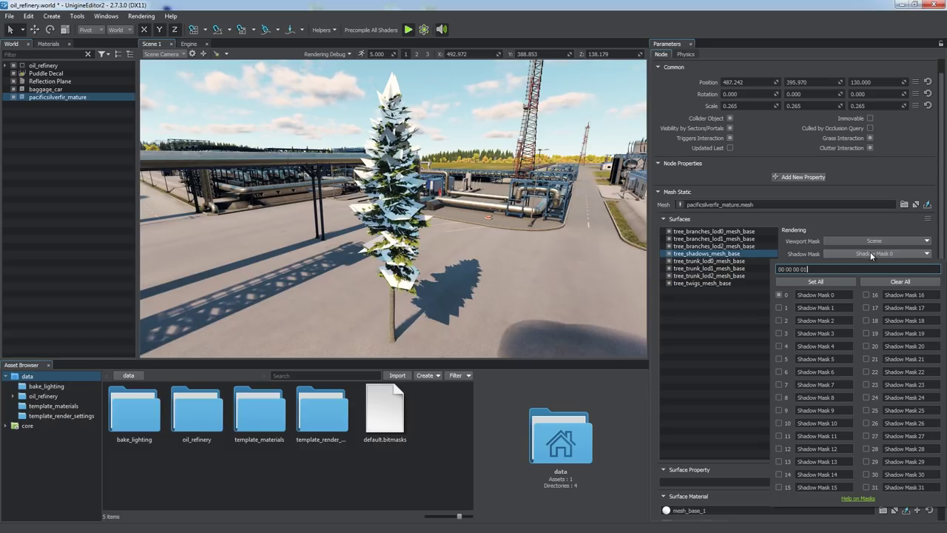
{"action": "left_click", "coordinate": [871, 253]}
{"action": "left_click", "coordinate": [6, 65]}
{"action": "left_click", "coordinate": [42, 106]}
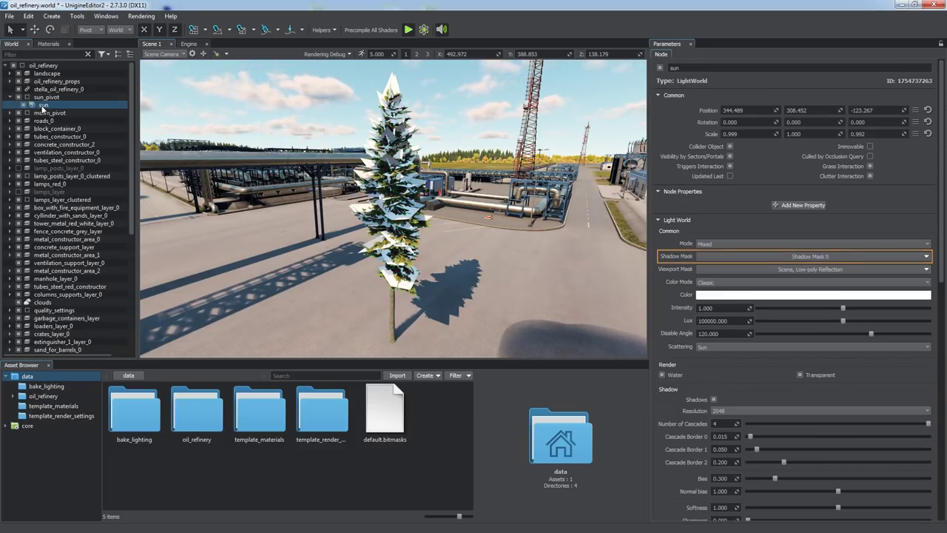
{"action": "left_click", "coordinate": [849, 257]}
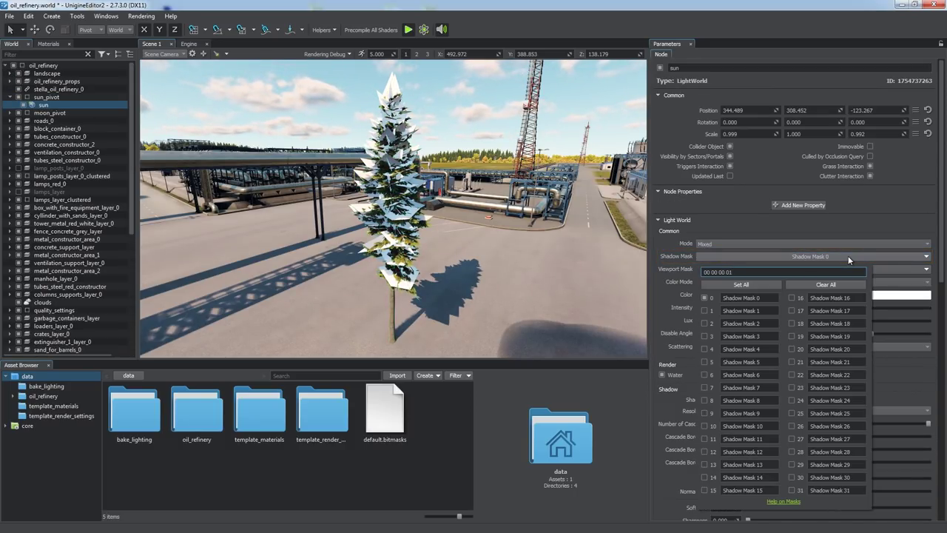
{"action": "left_click", "coordinate": [849, 257]}
Clear the viewport mask of the fir's tree_shadows_mesh_base surface so it is not rendered by the camera.
{"action": "left_click", "coordinate": [5, 66]}
{"action": "left_click", "coordinate": [55, 98]}
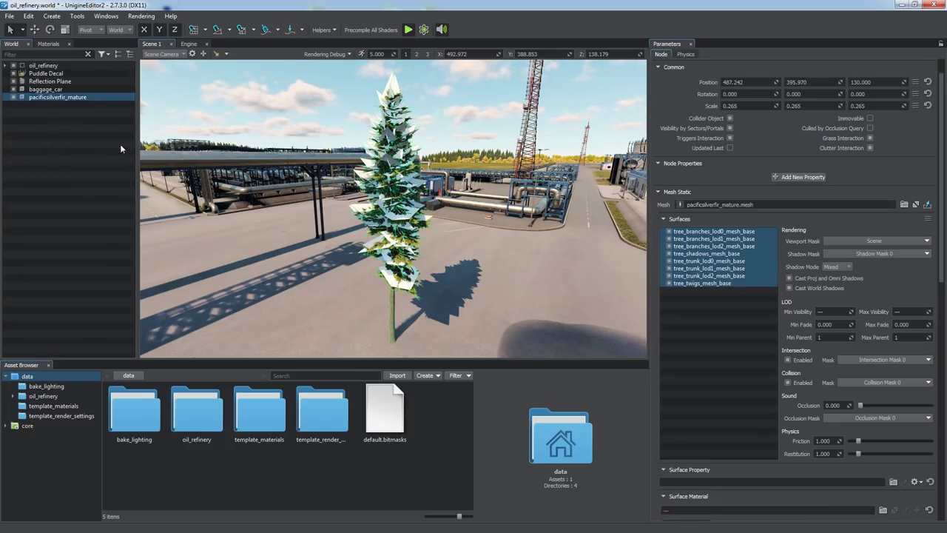
{"action": "left_click", "coordinate": [747, 253]}
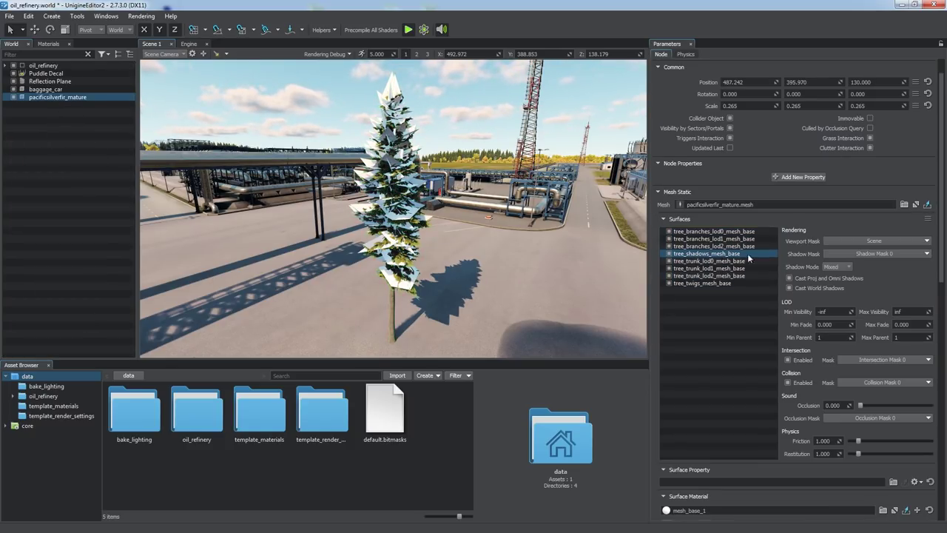
{"action": "left_click", "coordinate": [893, 240]}
{"action": "left_click", "coordinate": [880, 241]}
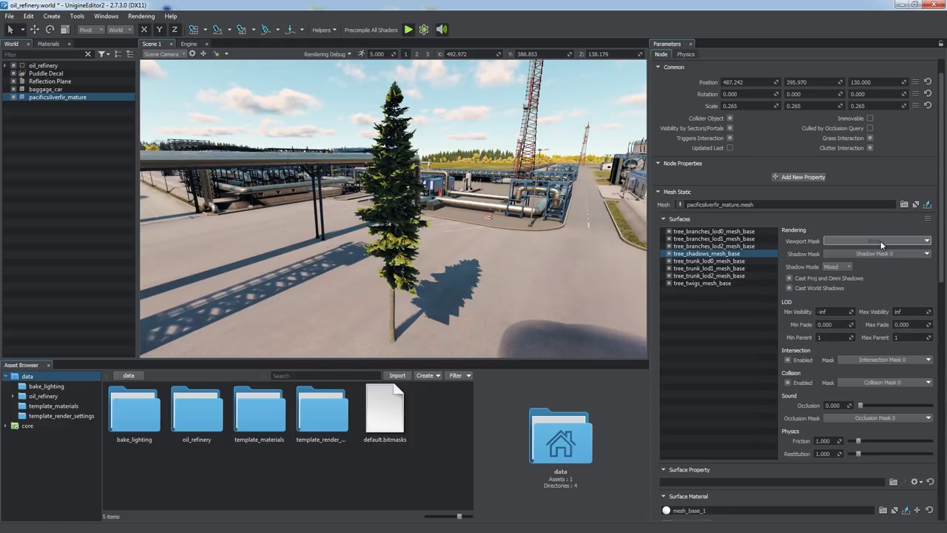
Remove Shadow Mask 0 from all branch, trunk and twig surfaces of the fir and inspect the tree's shadow from other angles.
{"action": "left_click", "coordinate": [747, 232]}
{"action": "left_click", "coordinate": [744, 238], "text": "ctrl"}
{"action": "left_click", "coordinate": [739, 245], "text": "ctrl"}
{"action": "left_click", "coordinate": [725, 262], "text": "ctrl"}
{"action": "left_click", "coordinate": [721, 267], "text": "ctrl"}
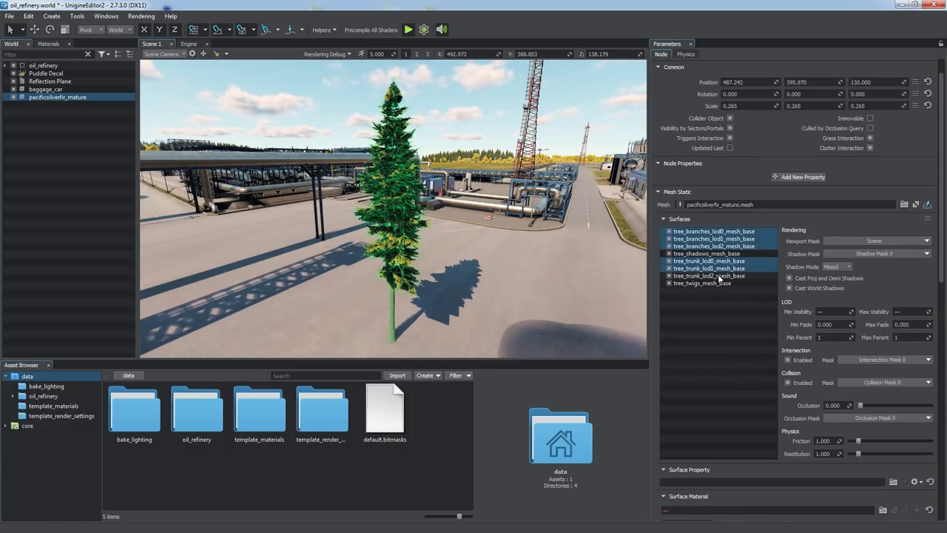
{"action": "left_click", "coordinate": [718, 275], "text": "ctrl"}
{"action": "left_click", "coordinate": [717, 282], "text": "ctrl"}
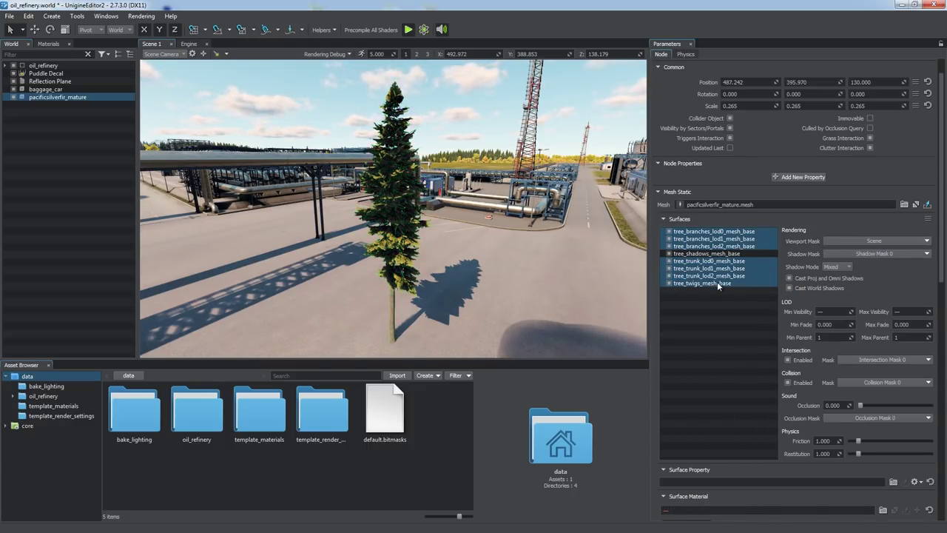
{"action": "left_click", "coordinate": [880, 251]}
{"action": "left_click", "coordinate": [780, 294]}
{"action": "left_click", "coordinate": [883, 253]}
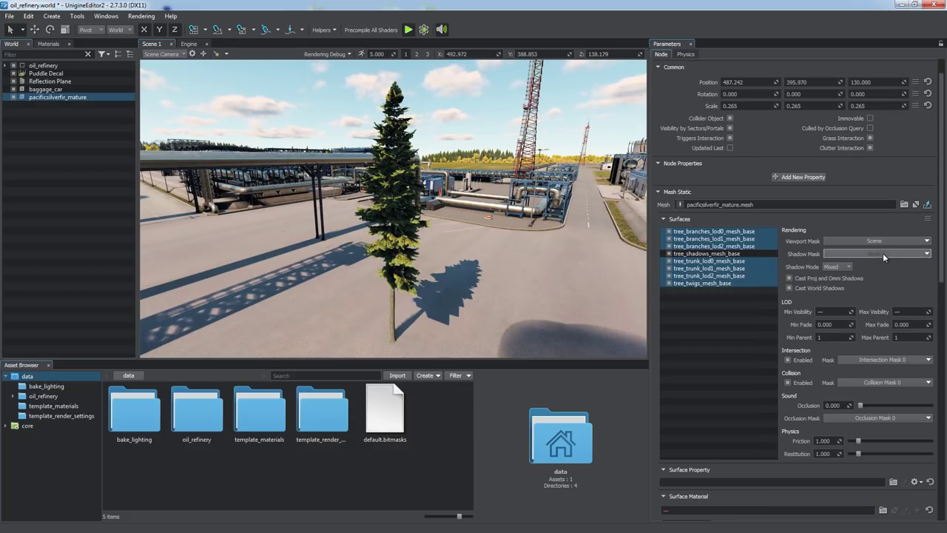
{"action": "left_click", "coordinate": [753, 302]}
{"action": "left_click_drag", "start_coordinate": [553, 247], "coordinate": [537, 256], "text": "alt"}
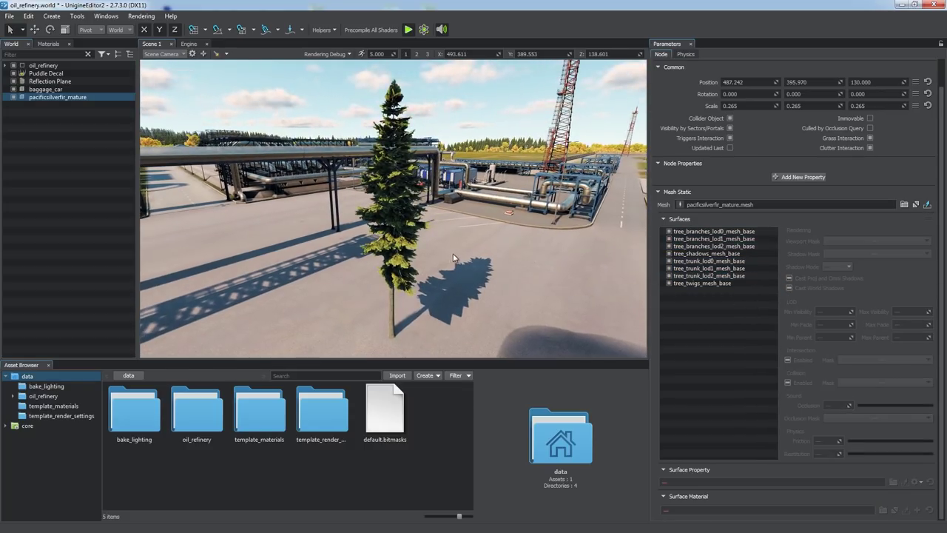
{"action": "left_click_drag", "start_coordinate": [454, 256], "coordinate": [718, 242], "text": "alt"}
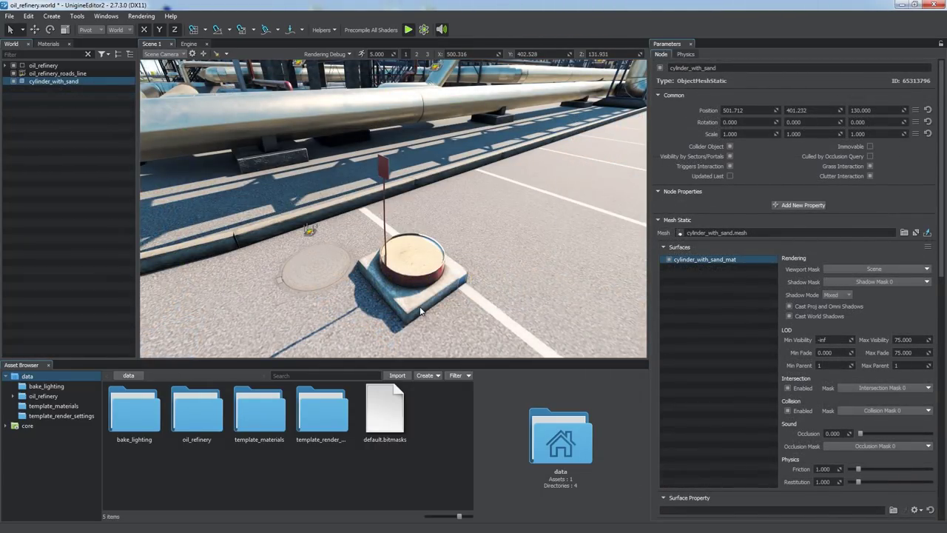
Move the cylinder_with_sand node along the ground onto the white road line.
{"action": "left_click", "coordinate": [266, 29]}
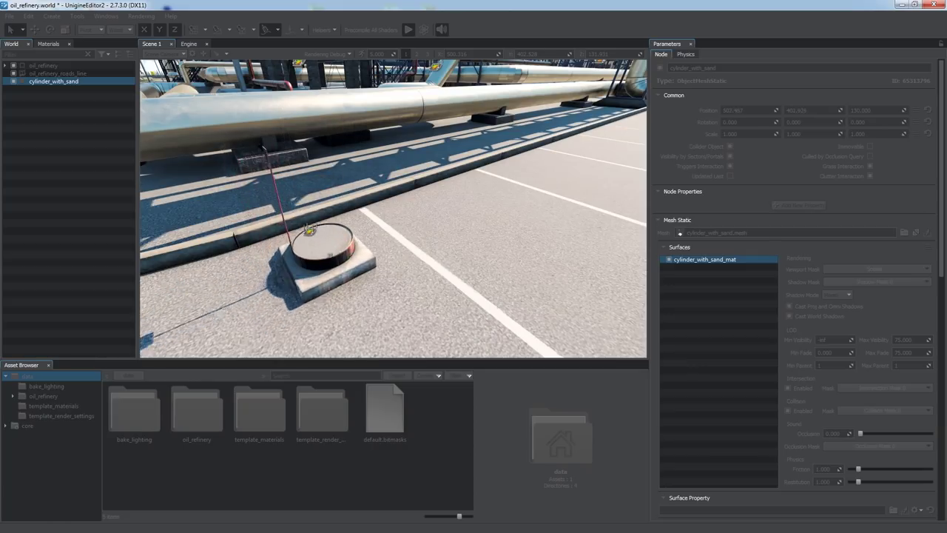
{"action": "left_click_drag", "start_coordinate": [404, 237], "coordinate": [381, 234]}
{"action": "left_click", "coordinate": [381, 235]}
{"action": "right_click_drag", "start_coordinate": [444, 259], "coordinate": [447, 302]}
{"action": "key", "text": "w"}
{"action": "left_click_drag", "start_coordinate": [447, 302], "coordinate": [355, 295], "text": "alt"}
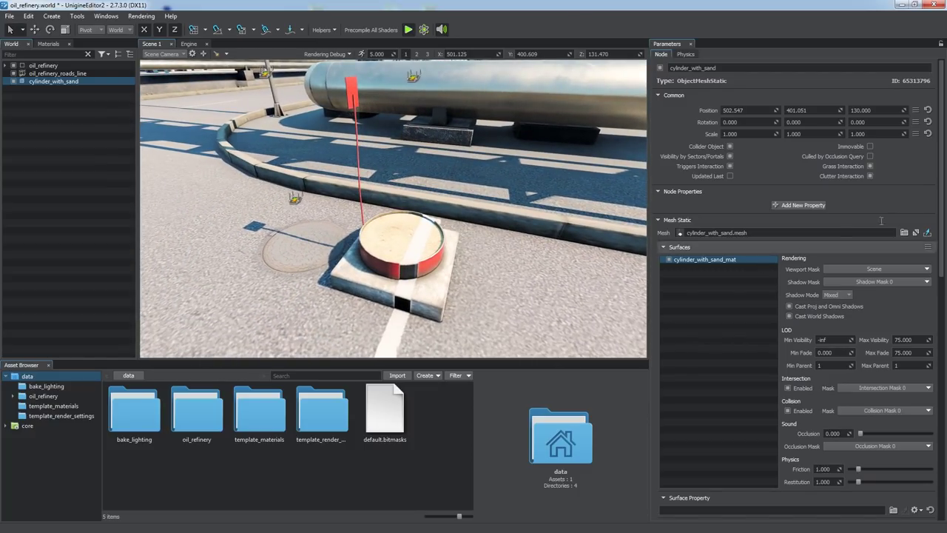
Disable Material Mask 1 in the material mask of cylinder_with_sand_mat, check the decal projection, and enable the bit again.
{"action": "scroll", "coordinate": [813, 291], "scroll_direction": "down", "scroll_amount": 8}
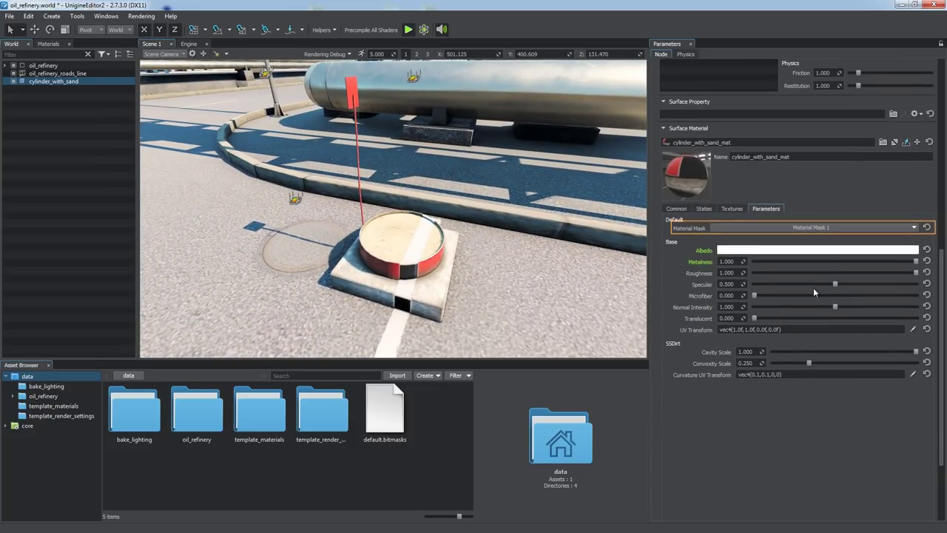
{"action": "left_click", "coordinate": [835, 228]}
{"action": "left_click", "coordinate": [718, 281]}
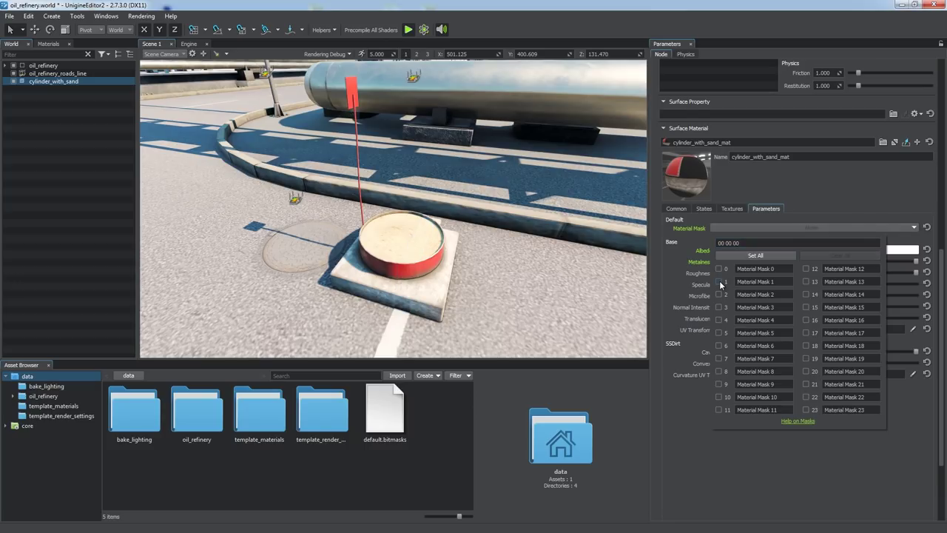
{"action": "left_click", "coordinate": [718, 281]}
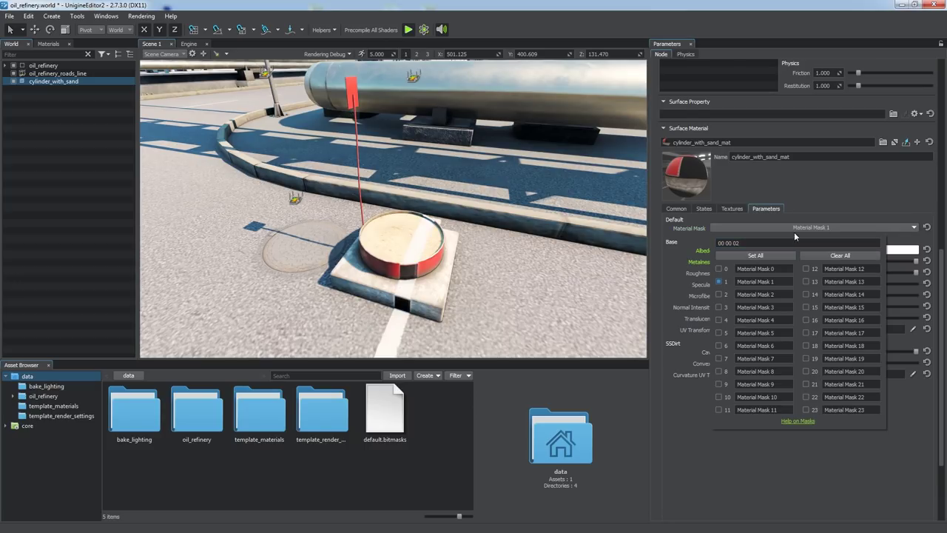
{"action": "left_click", "coordinate": [795, 231]}
Enable every bit except Material Mask 1 in the material mask of the oil_refinery_roads_line decal's material.
{"action": "left_click", "coordinate": [115, 74]}
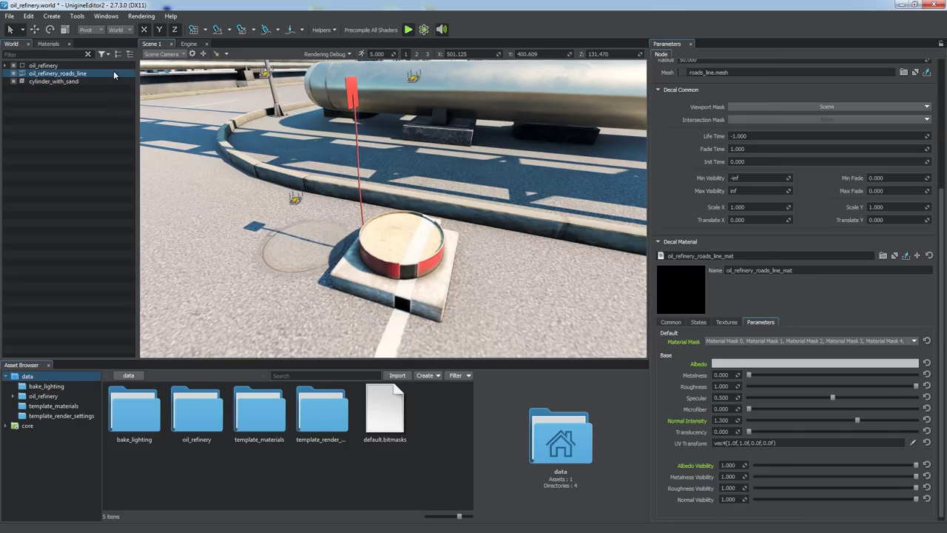
{"action": "left_click", "coordinate": [893, 341]}
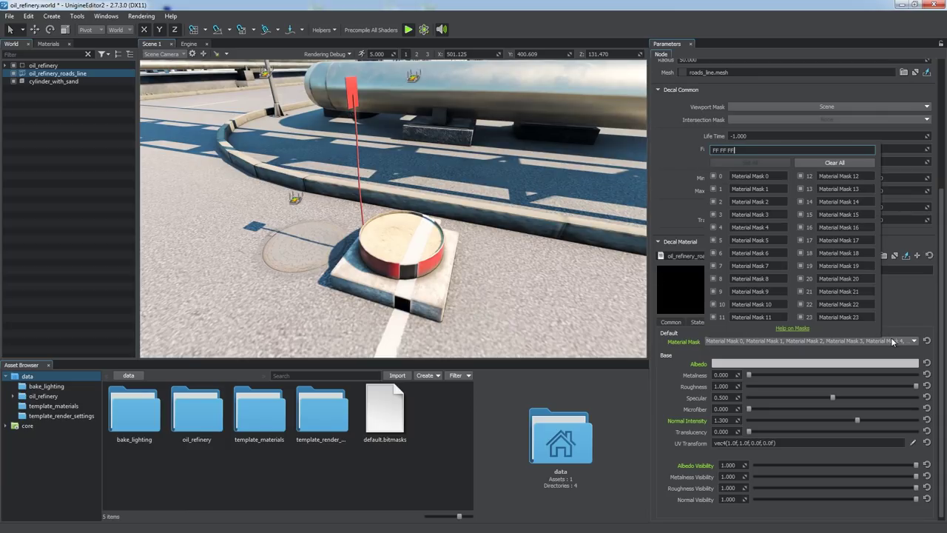
{"action": "left_click", "coordinate": [833, 161]}
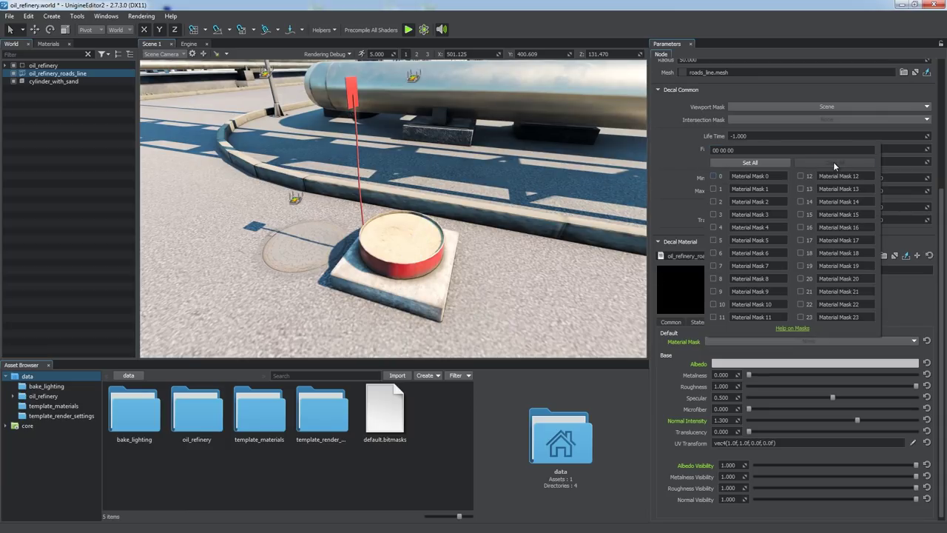
{"action": "left_click", "coordinate": [750, 162]}
{"action": "left_click", "coordinate": [714, 189]}
{"action": "left_click", "coordinate": [773, 338]}
Reposition the cylinder_with_sand node on the road line to inspect how the decal treats it.
{"action": "scroll", "coordinate": [427, 186], "scroll_direction": "down", "scroll_amount": 3}
{"action": "left_click_drag", "start_coordinate": [426, 186], "coordinate": [541, 247], "text": "alt"}
{"action": "left_click", "coordinate": [28, 82]}
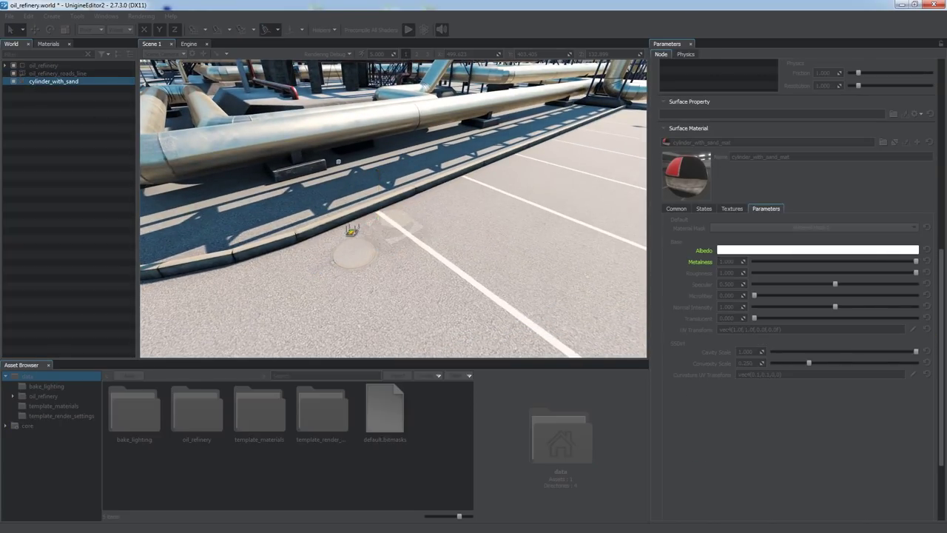
{"action": "key", "text": "f"}
{"action": "left_click", "coordinate": [411, 235]}
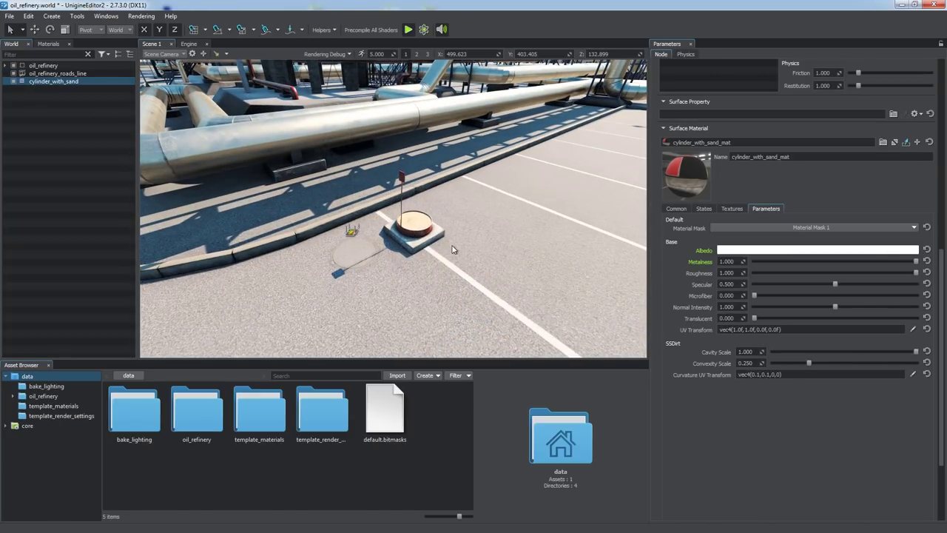
{"action": "key", "text": "w"}
{"action": "right_click_drag", "start_coordinate": [452, 247], "coordinate": [474, 253]}
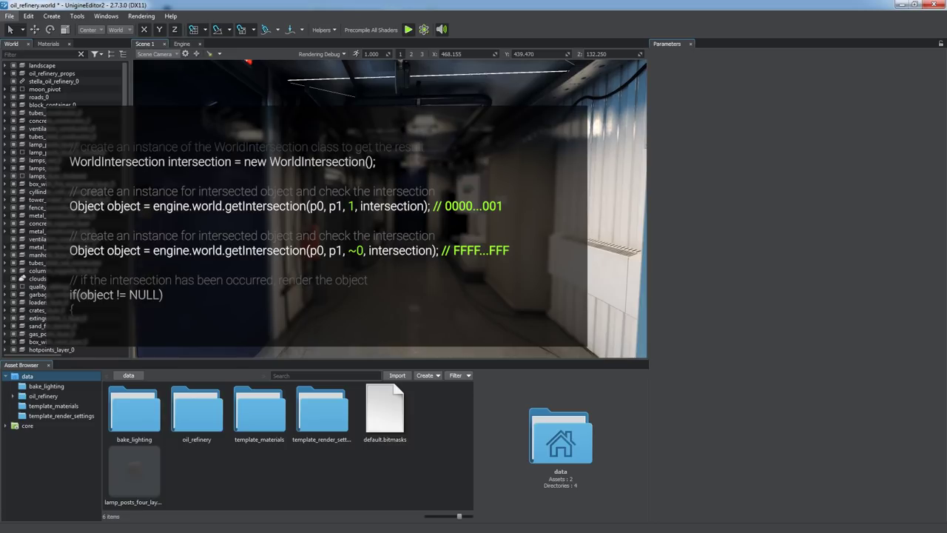
Remove Intersection Mask 0 from the tubes_constructor_near, block_container_t1_door_1 and block_container_t1_door_2 nodes together.
{"action": "left_click", "coordinate": [435, 98]}
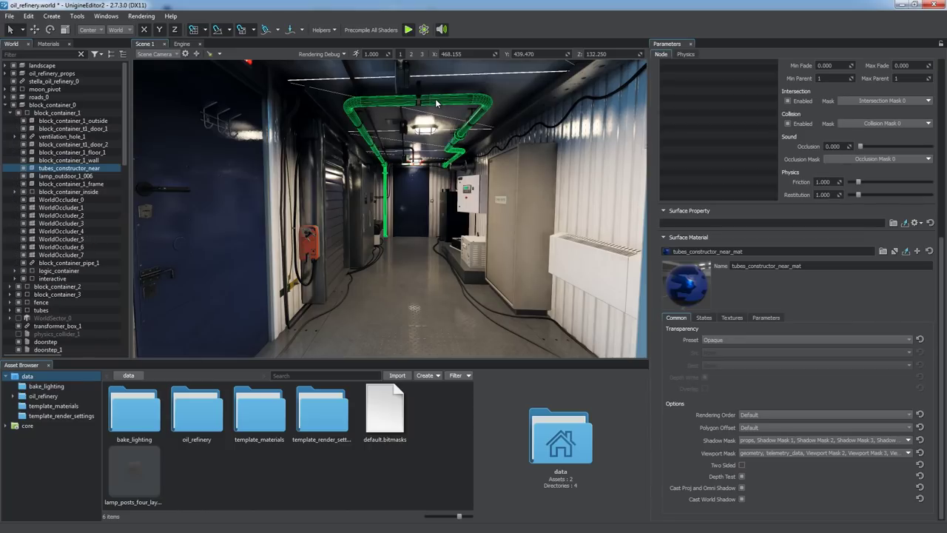
{"action": "left_click", "coordinate": [419, 182], "text": "shift"}
{"action": "left_click", "coordinate": [247, 202], "text": "shift"}
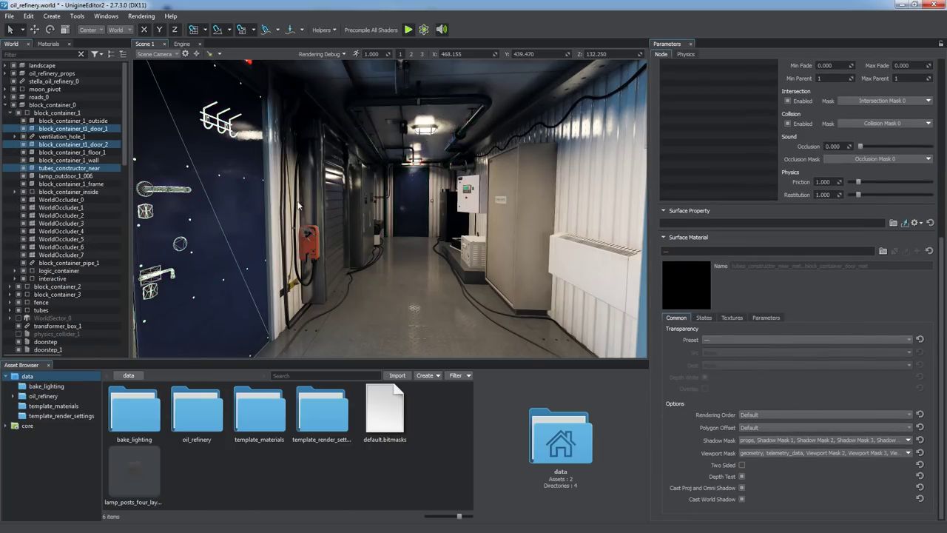
{"action": "left_click_drag", "start_coordinate": [941, 305], "coordinate": [941, 223]}
{"action": "left_click", "coordinate": [927, 235]}
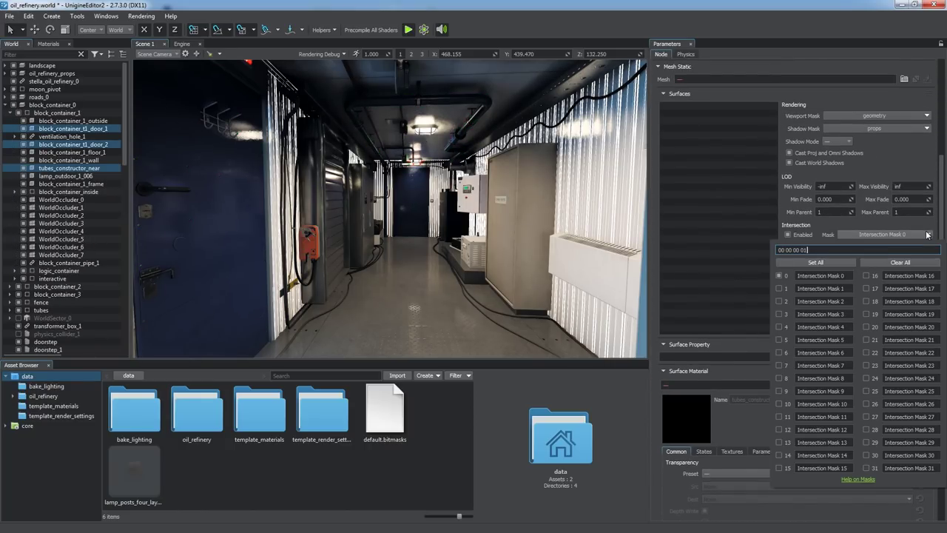
{"action": "left_click", "coordinate": [778, 275]}
{"action": "left_click", "coordinate": [898, 234]}
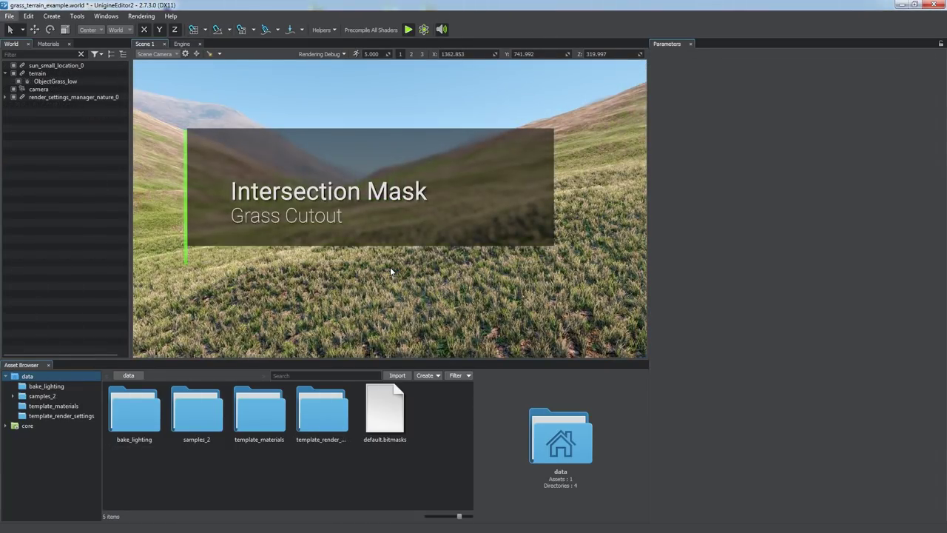
Name intersection bit 1 "grass cutout" and enable it in the Cutout Intersection mask of ObjectGrass_low.
{"action": "right_click_drag", "start_coordinate": [390, 266], "coordinate": [481, 290]}
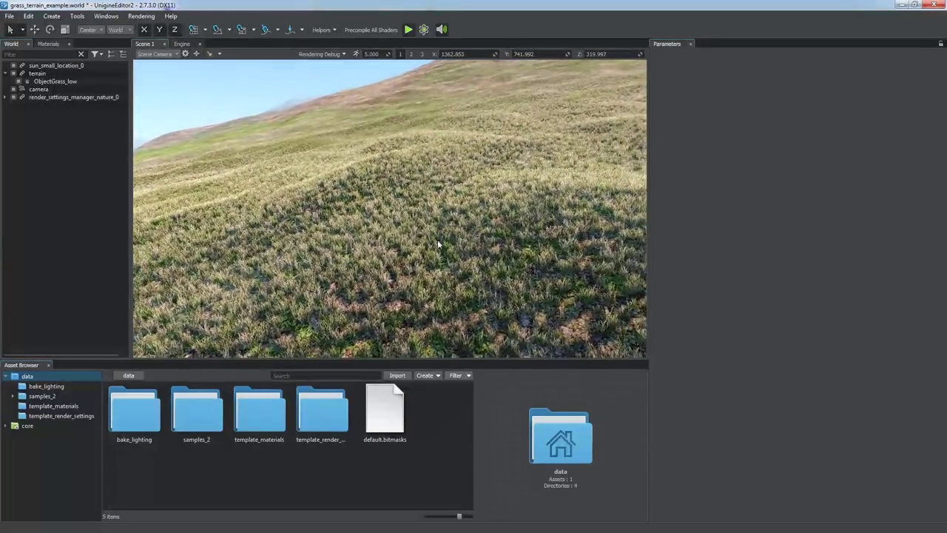
{"action": "left_click", "coordinate": [54, 81]}
{"action": "left_click", "coordinate": [836, 337]}
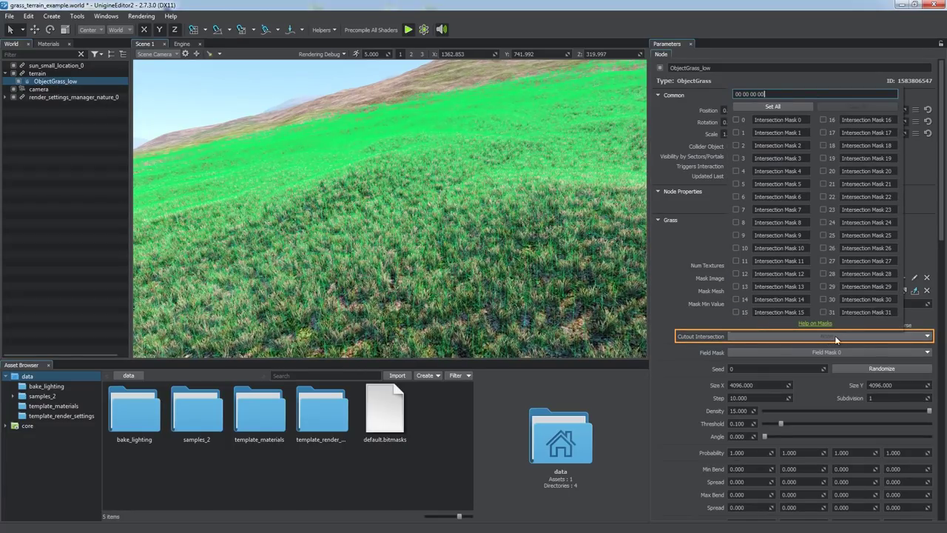
{"action": "double_click", "coordinate": [751, 132]}
{"action": "type", "text": "gras"}
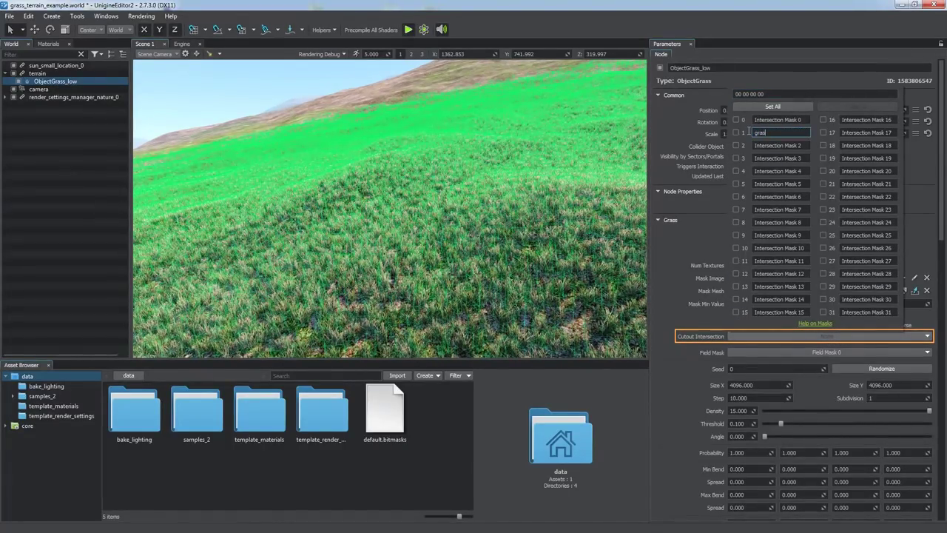
{"action": "type", "text": "s cutout"}
{"action": "left_click", "coordinate": [736, 133]}
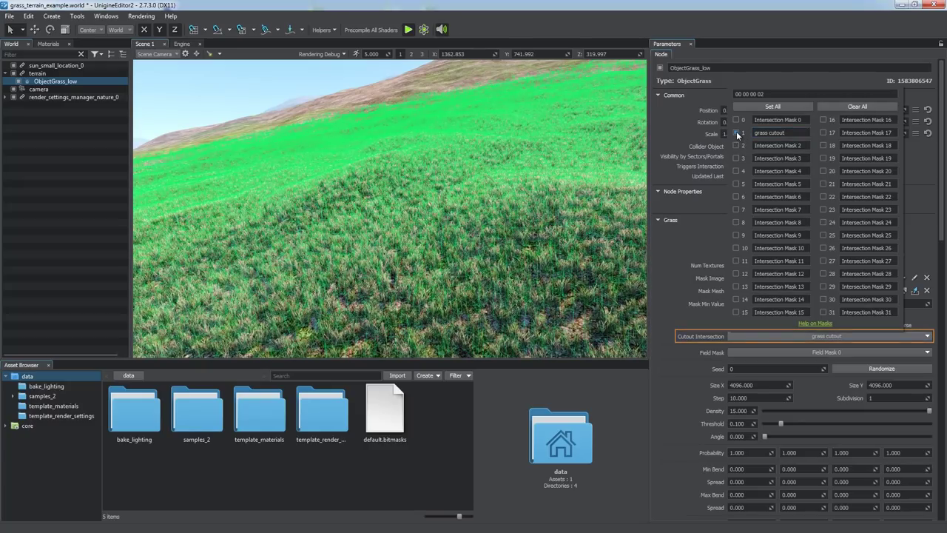
{"action": "left_click", "coordinate": [811, 337]}
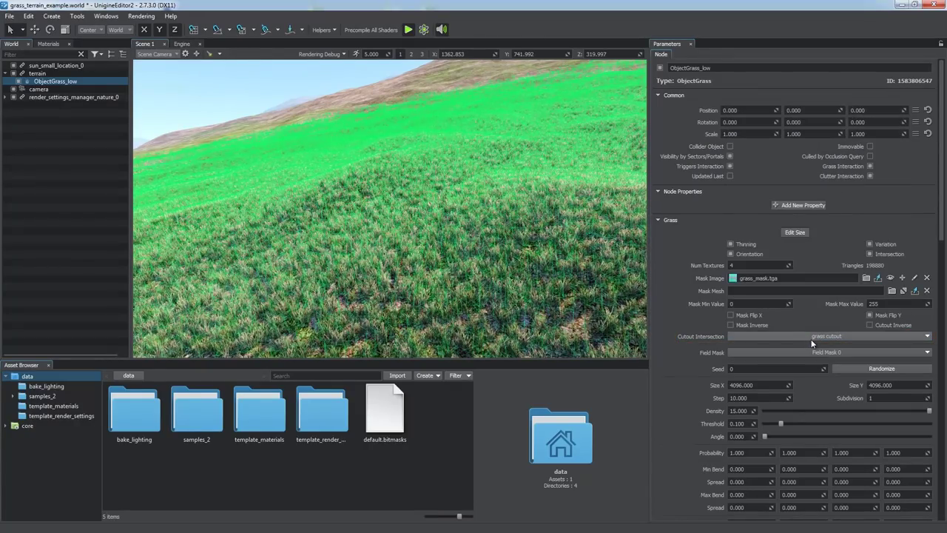
Create a sphere primitive on the grass and scale it uniformly to about 3.29 on all axes.
{"action": "right_click", "coordinate": [389, 232]}
{"action": "mouse_move", "coordinate": [403, 234]}
{"action": "left_click", "coordinate": [466, 244]}
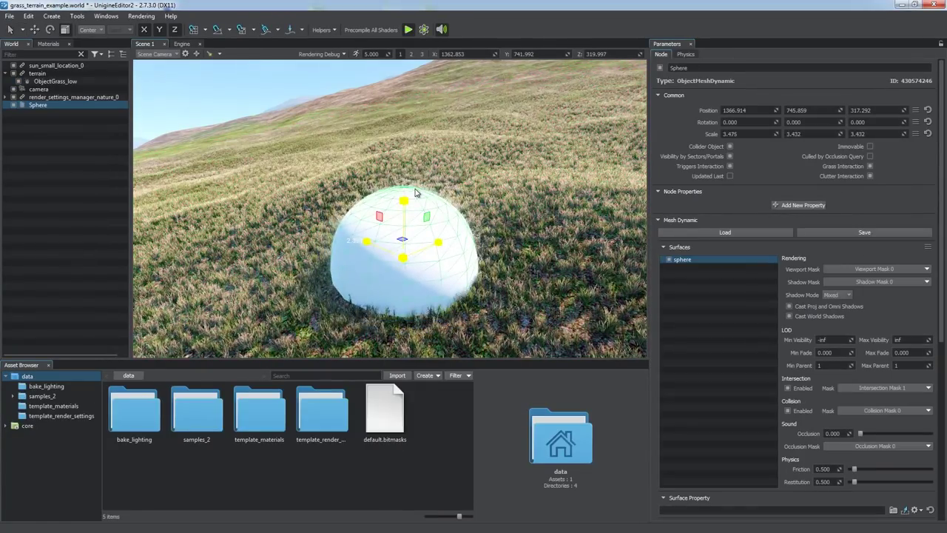
{"action": "left_click_drag", "start_coordinate": [415, 192], "coordinate": [418, 198]}
Disable Viewport Mask 0 and Shadow Mask 0 on the sphere's surface so every bit in both masks is off.
{"action": "left_click", "coordinate": [858, 268]}
{"action": "left_click", "coordinate": [778, 310]}
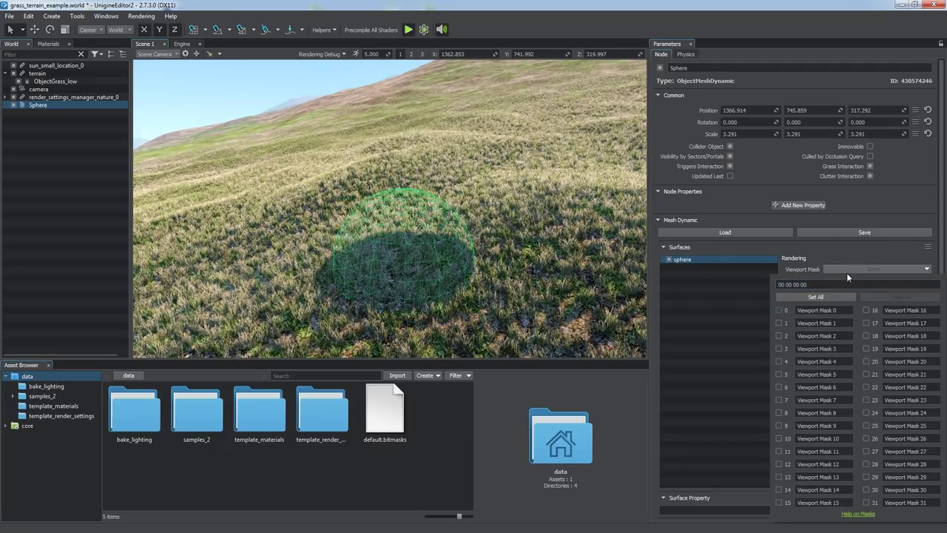
{"action": "left_click", "coordinate": [847, 270]}
{"action": "left_click", "coordinate": [858, 282]}
{"action": "left_click", "coordinate": [778, 64]}
{"action": "left_click", "coordinate": [847, 281]}
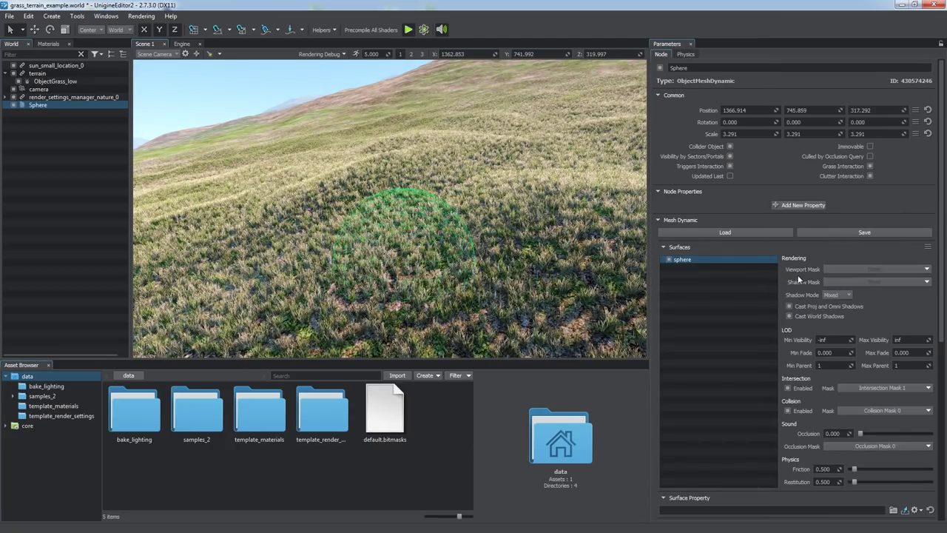
{"action": "mouse_move", "coordinate": [577, 268]}
{"action": "right_mouse_down"}
{"action": "mouse_move", "coordinate": [543, 281]}
{"action": "mouse_move", "coordinate": [570, 272]}
{"action": "right_mouse_up"}
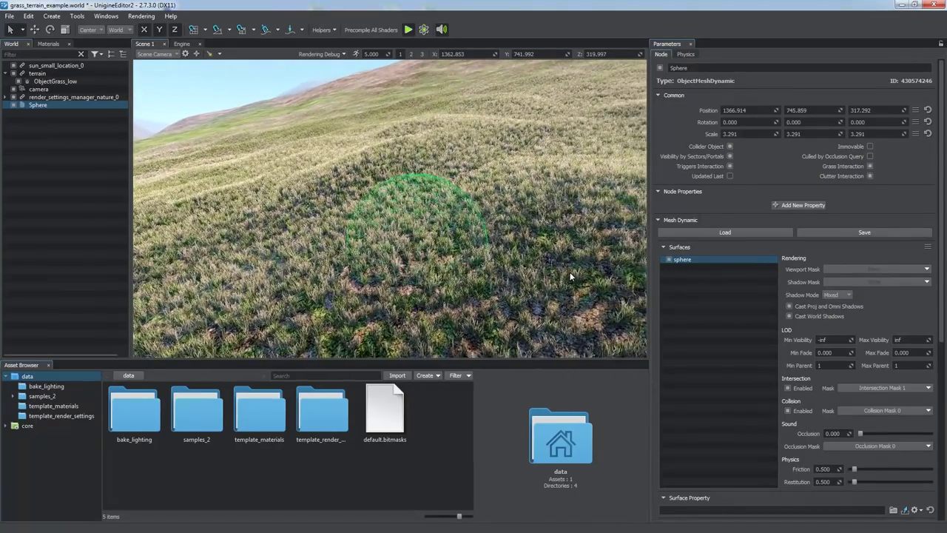
Enable Intersection Mask 0 and grass cutout in the sphere's Intersection mask, and move the sphere across the grass.
{"action": "left_click", "coordinate": [857, 386]}
{"action": "left_click", "coordinate": [777, 183]}
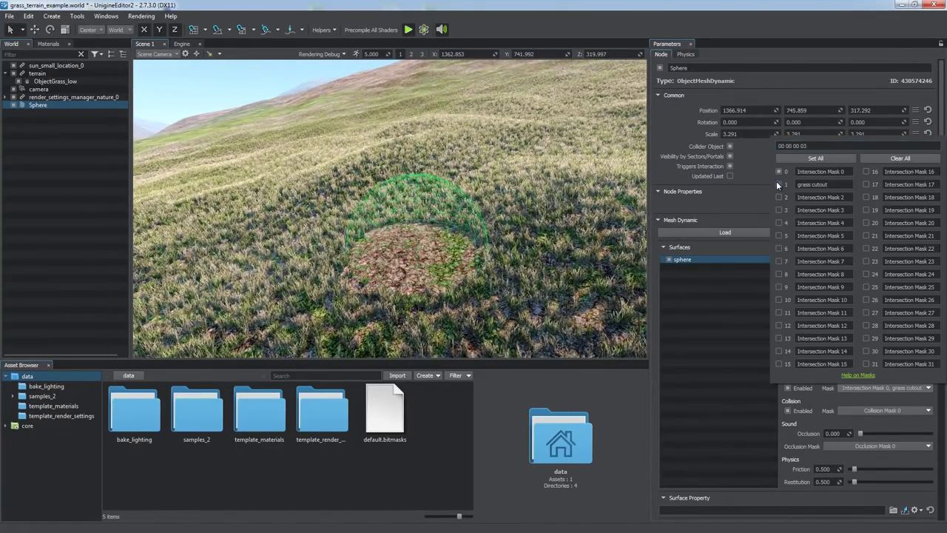
{"action": "left_click", "coordinate": [871, 389]}
{"action": "key", "text": "t"}
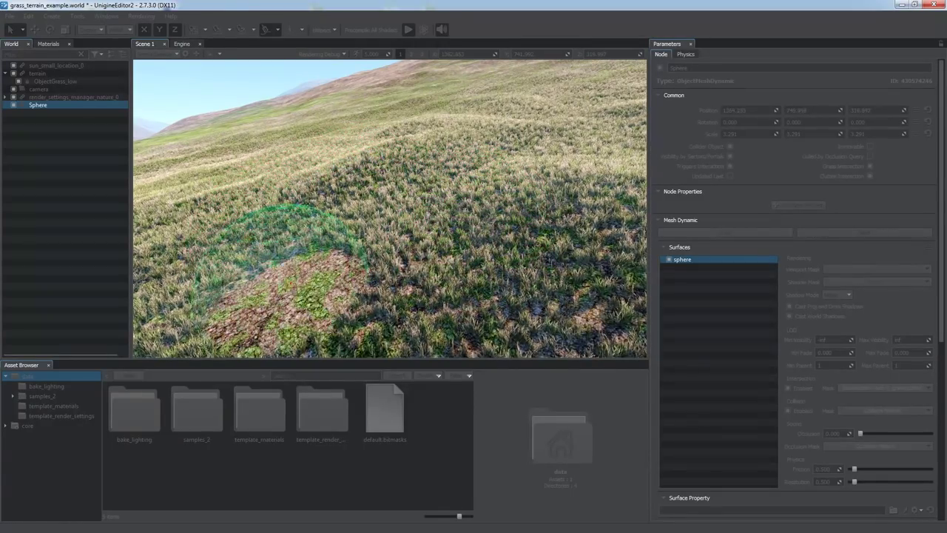
{"action": "left_click", "coordinate": [378, 234]}
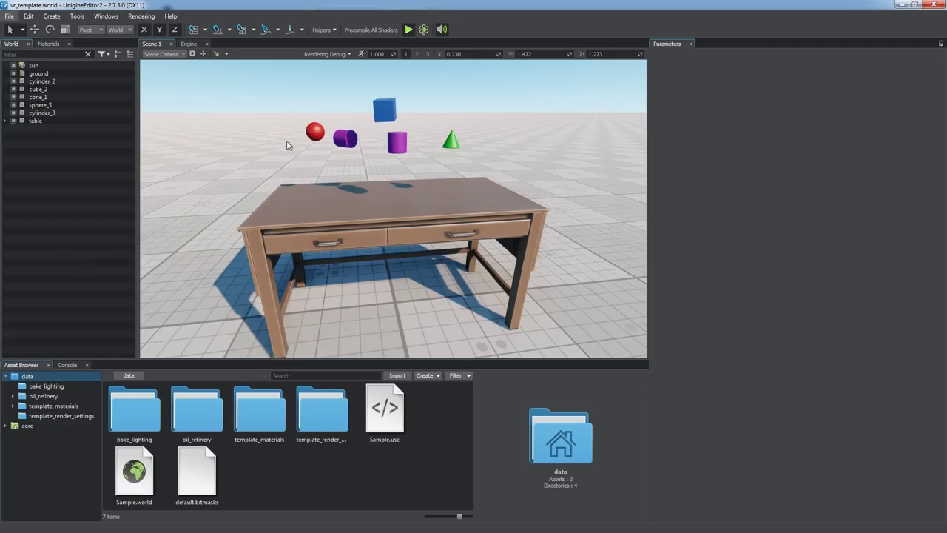
Run and stop the physics simulation in the vr_template world, and check the collision mask of cube_2's ShapeBox.
{"action": "left_click", "coordinate": [424, 31]}
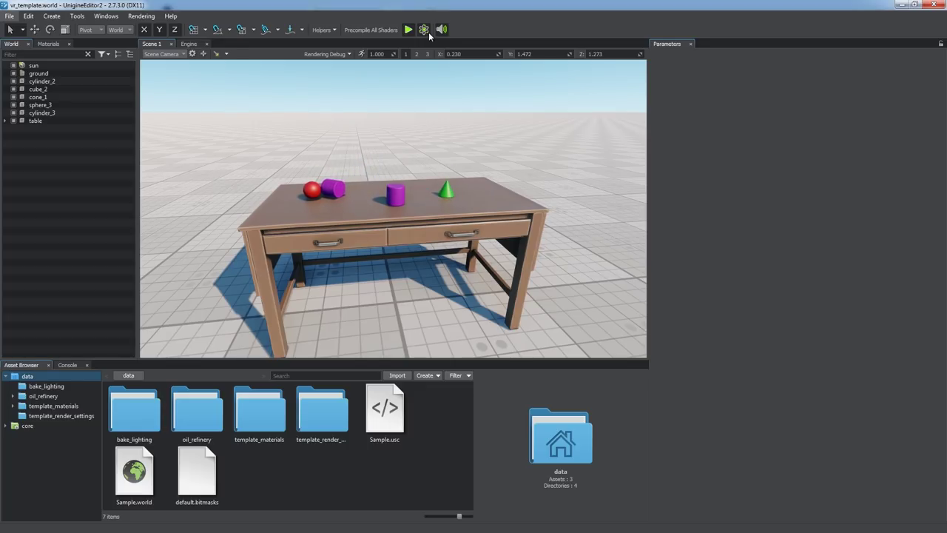
{"action": "left_click", "coordinate": [428, 31]}
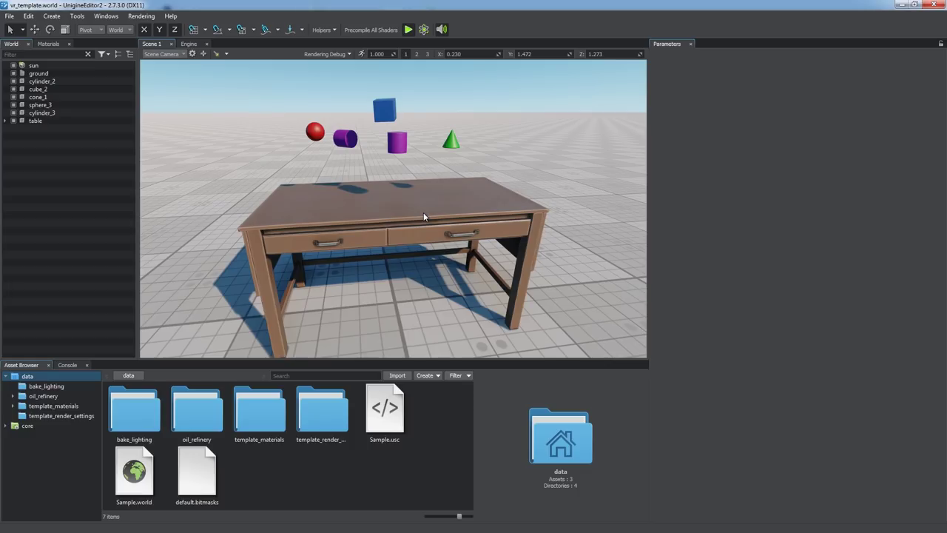
{"action": "left_click", "coordinate": [390, 117]}
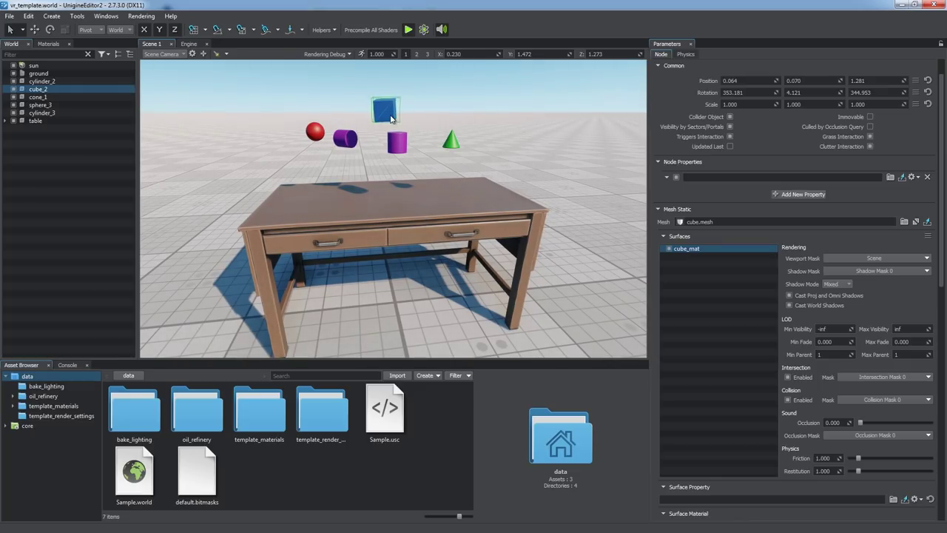
{"action": "left_click", "coordinate": [686, 54]}
{"action": "scroll", "coordinate": [873, 148], "scroll_direction": "down", "scroll_amount": 4}
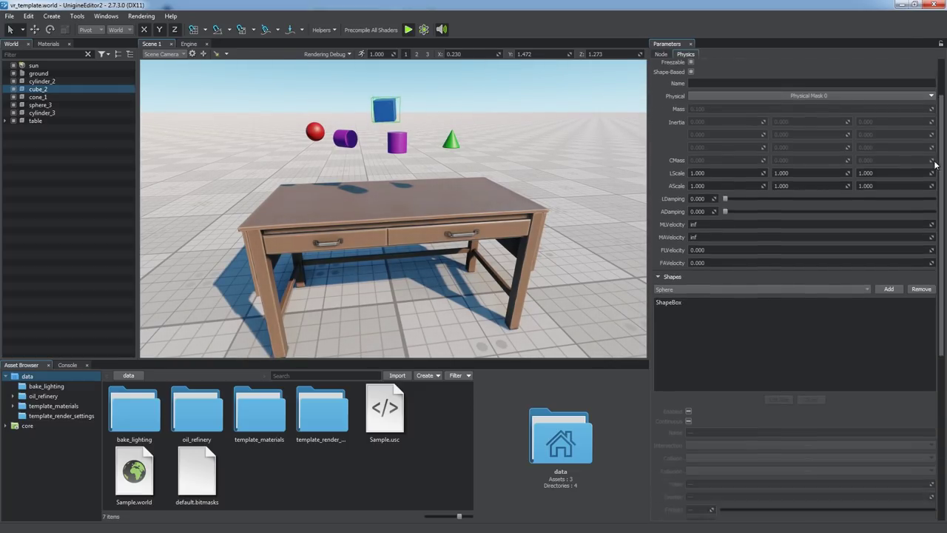
{"action": "left_click", "coordinate": [867, 211]}
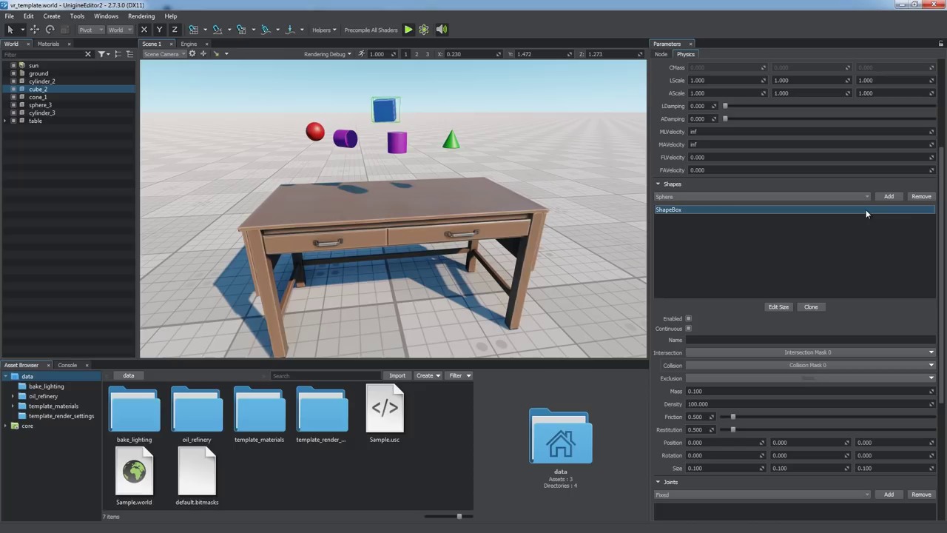
{"action": "left_click", "coordinate": [819, 365]}
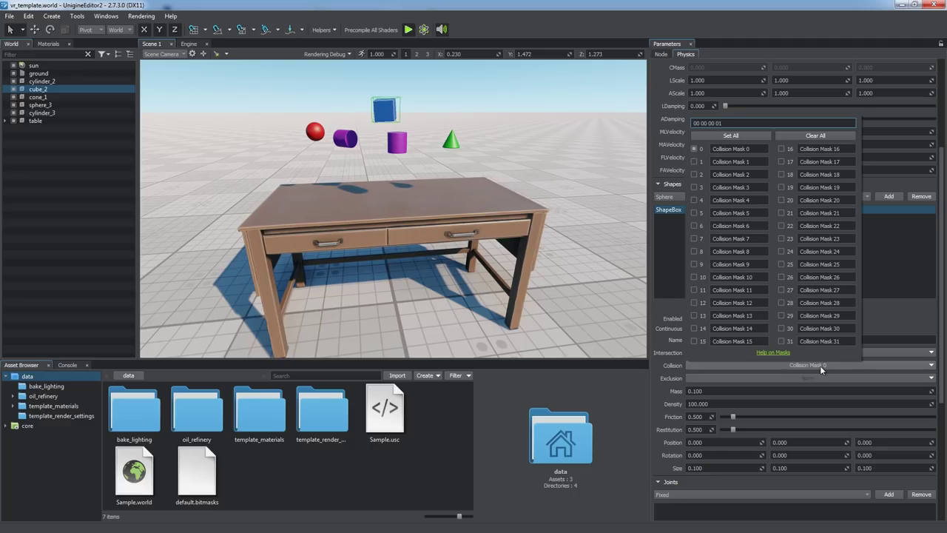
{"action": "left_click", "coordinate": [819, 366]}
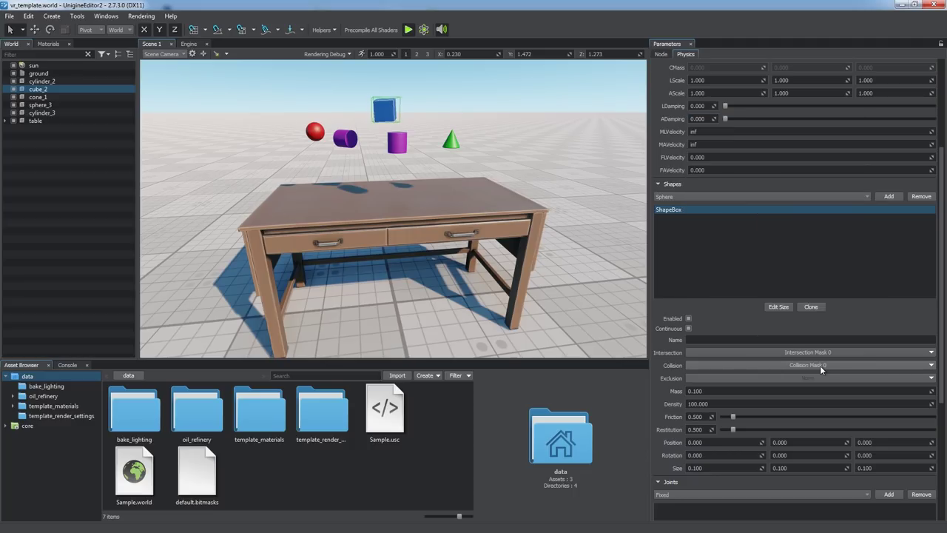
Name collision bit 0 "Table" in the Collision mask of the table node's table_mat surface.
{"action": "left_click", "coordinate": [460, 209]}
{"action": "left_click", "coordinate": [659, 55]}
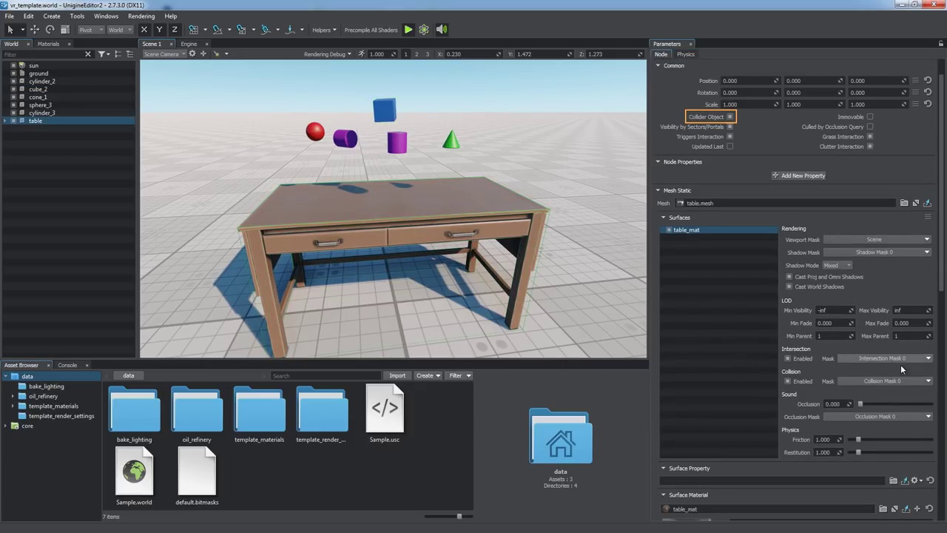
{"action": "left_click", "coordinate": [909, 381]}
{"action": "left_click", "coordinate": [841, 162]}
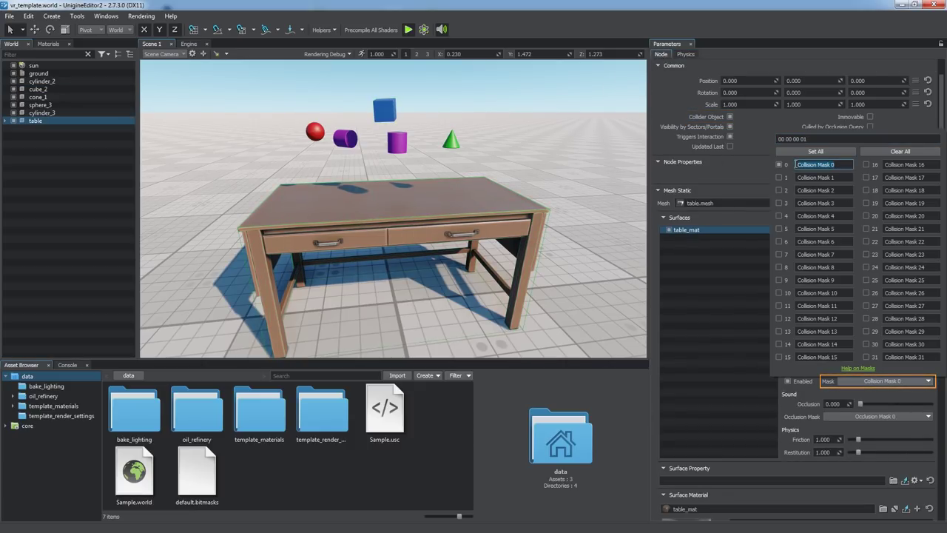
{"action": "left_click", "coordinate": [860, 379]}
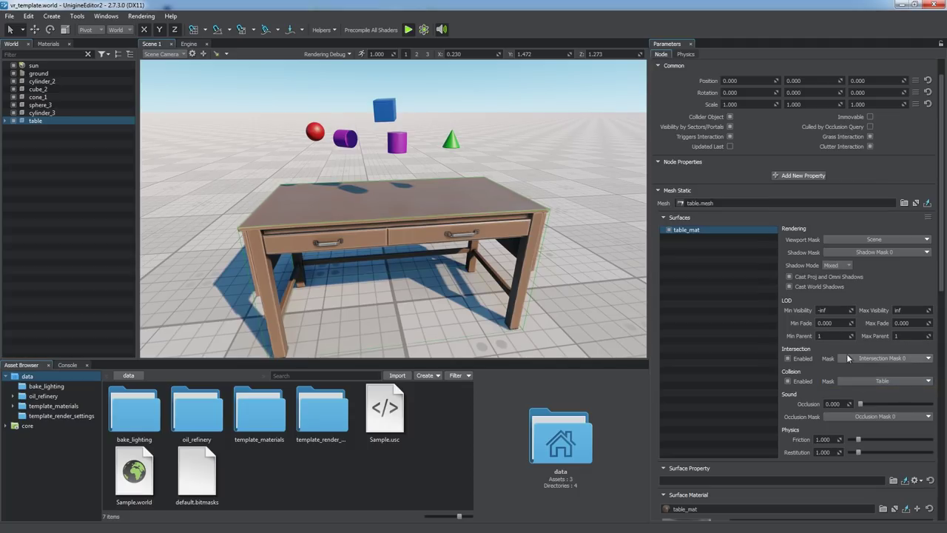
Check the Physics section of the world settings and close the settings.
{"action": "left_click", "coordinate": [106, 16]}
{"action": "left_click", "coordinate": [111, 123]}
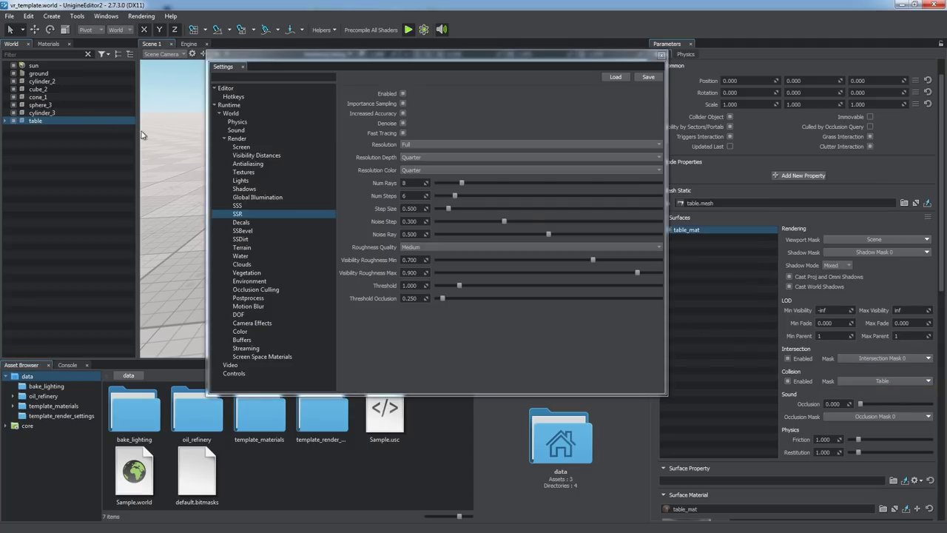
{"action": "left_click", "coordinate": [244, 123]}
{"action": "left_click", "coordinate": [661, 56]}
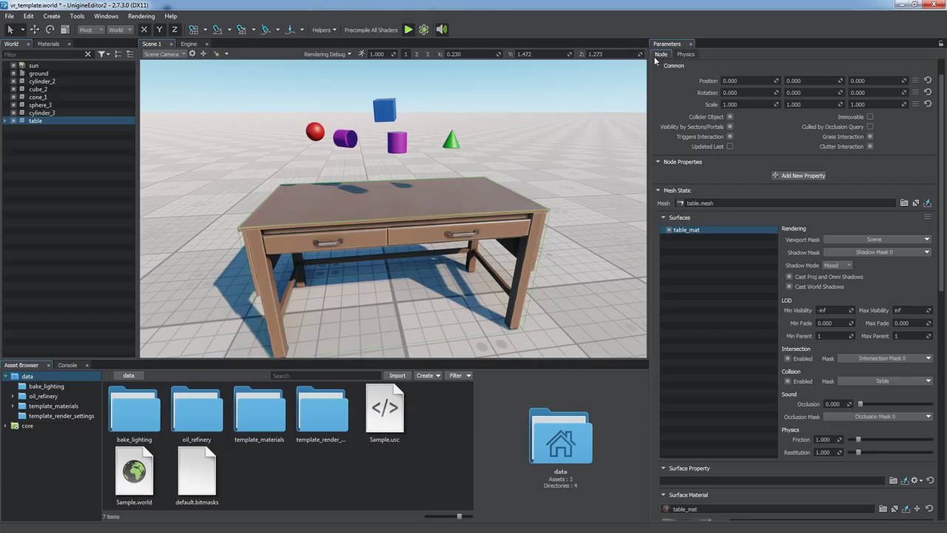
Save the world and run the physics simulation to watch the objects fall onto the table, stopping it again.
{"action": "left_click", "coordinate": [10, 15]}
{"action": "left_click", "coordinate": [423, 29]}
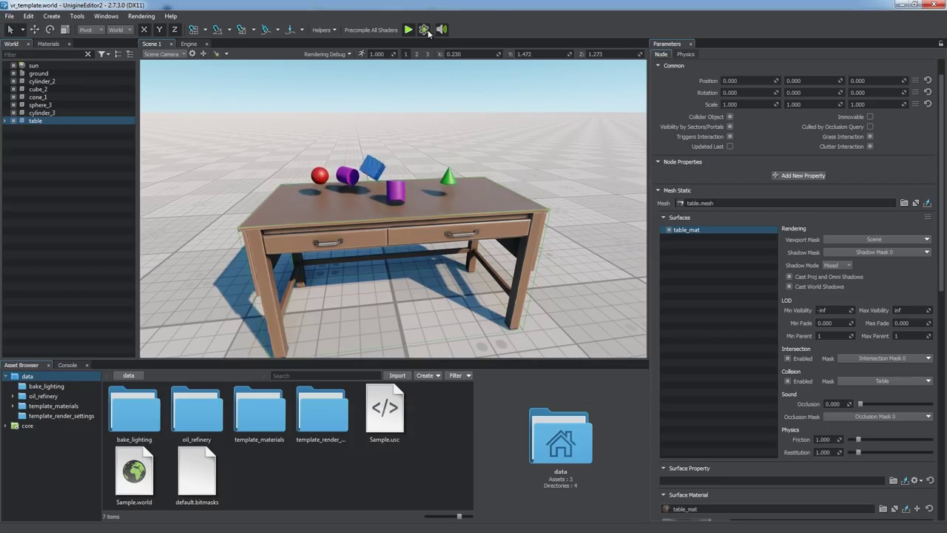
{"action": "left_click", "coordinate": [427, 31]}
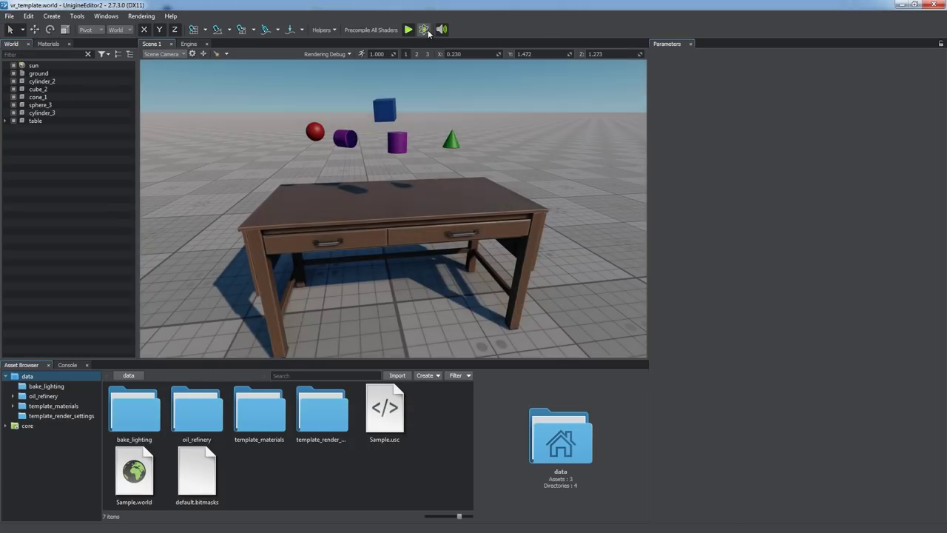
Name collision bit 1 "Cube" and make it the only enabled bit in the Collision mask of cube_2's ShapeBox.
{"action": "left_click", "coordinate": [390, 113]}
{"action": "left_click", "coordinate": [685, 54]}
{"action": "scroll", "coordinate": [710, 178], "scroll_direction": "down", "scroll_amount": 3}
{"action": "left_click", "coordinate": [725, 218]}
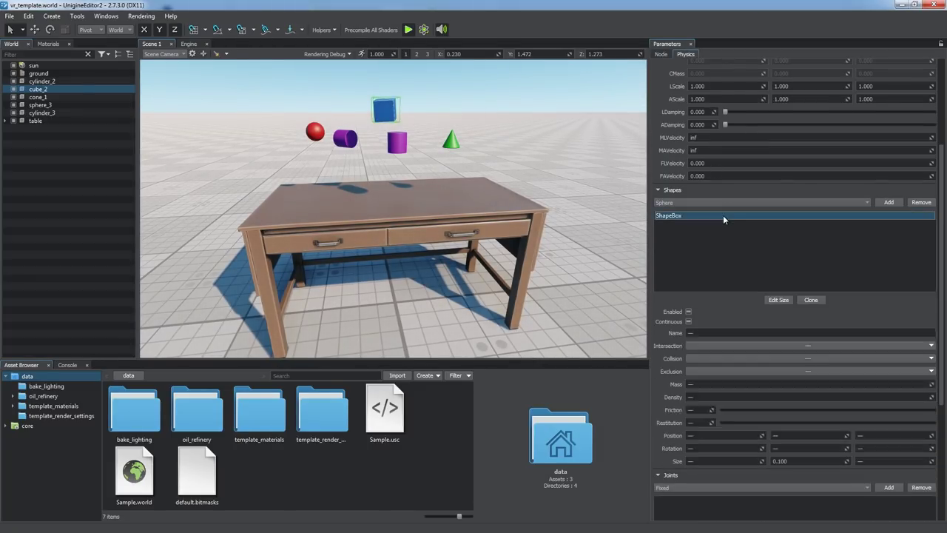
{"action": "left_click", "coordinate": [794, 371]}
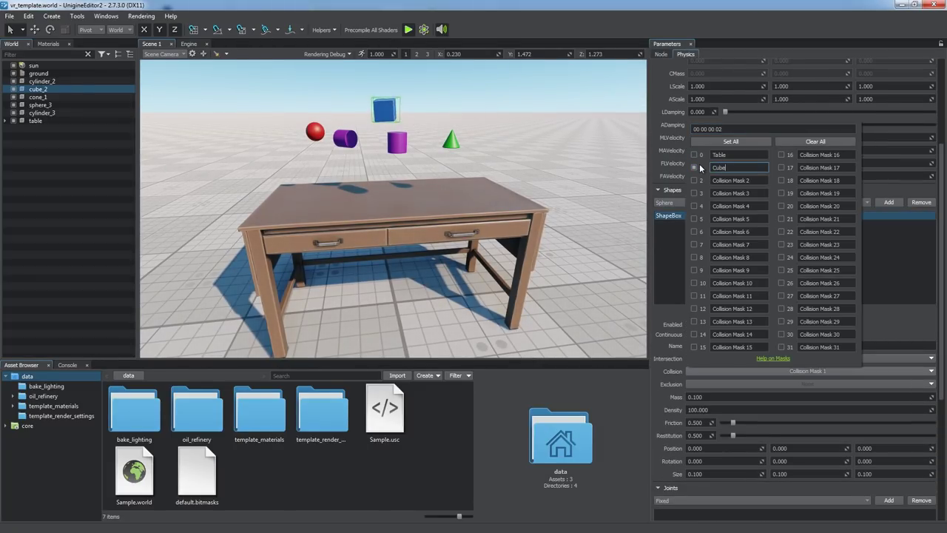
{"action": "left_click", "coordinate": [789, 373]}
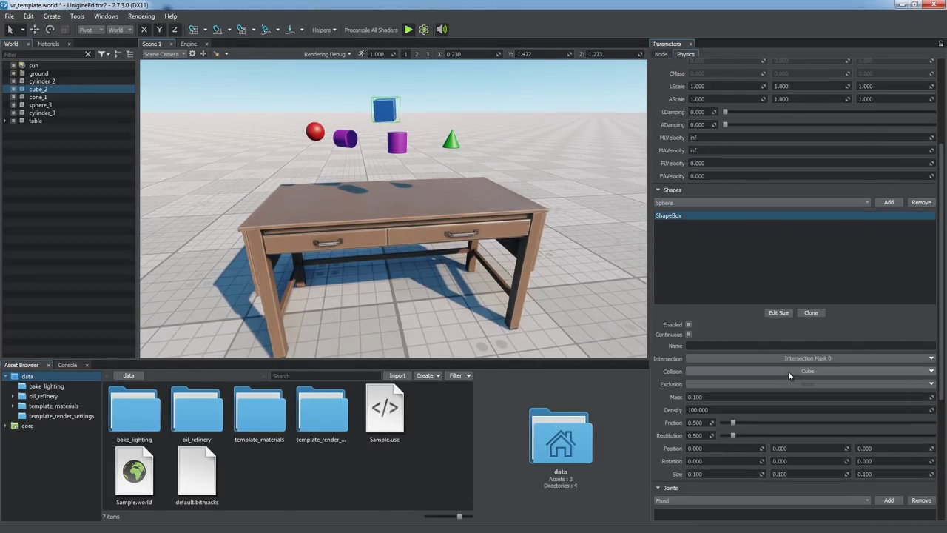
Run the physics simulation to test the cube's collision with the table, and stop it.
{"action": "left_click", "coordinate": [424, 31]}
{"action": "left_click", "coordinate": [424, 31]}
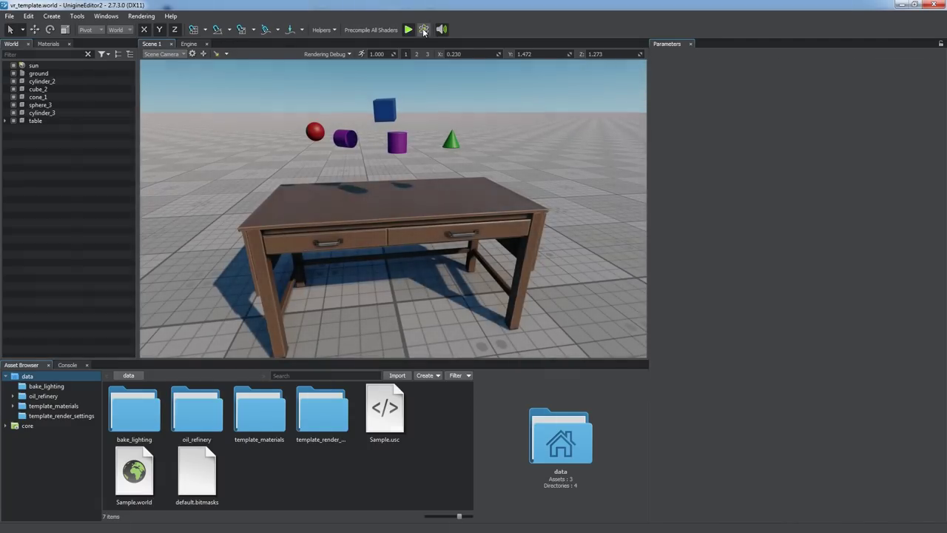
{"action": "left_click", "coordinate": [424, 30]}
Enable the Cube bit alongside Table in the Collision mask of cylinder_3's ShapeCylinder, and test it with the physics simulation.
{"action": "left_click", "coordinate": [397, 148]}
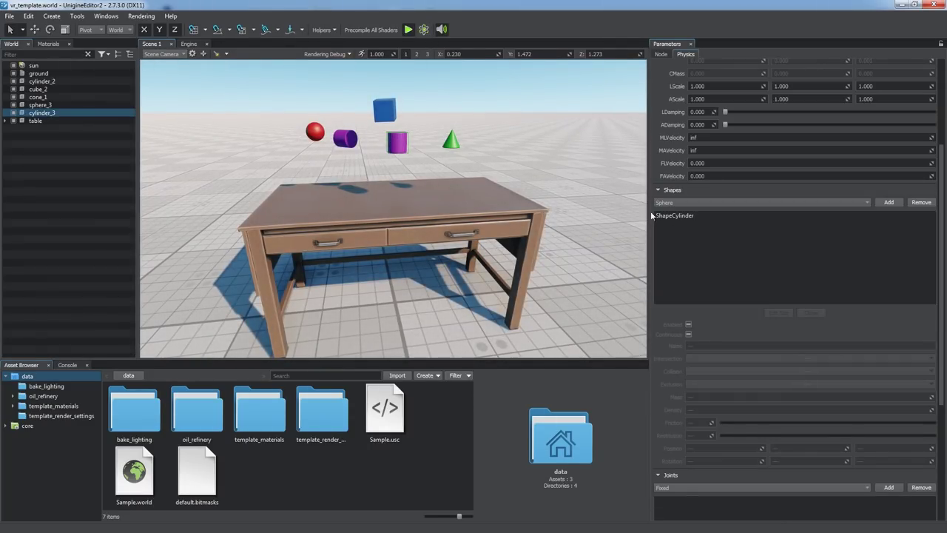
{"action": "left_click", "coordinate": [673, 215]}
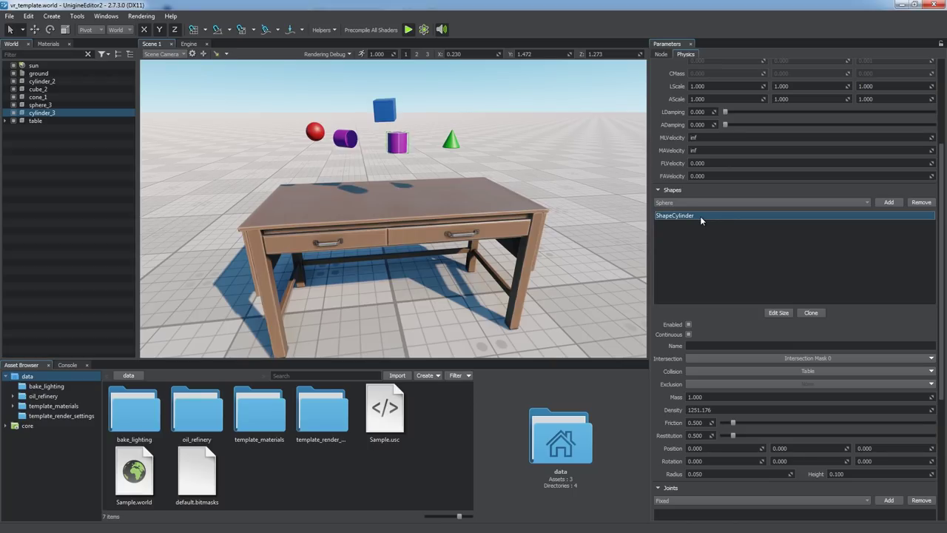
{"action": "left_click", "coordinate": [798, 371]}
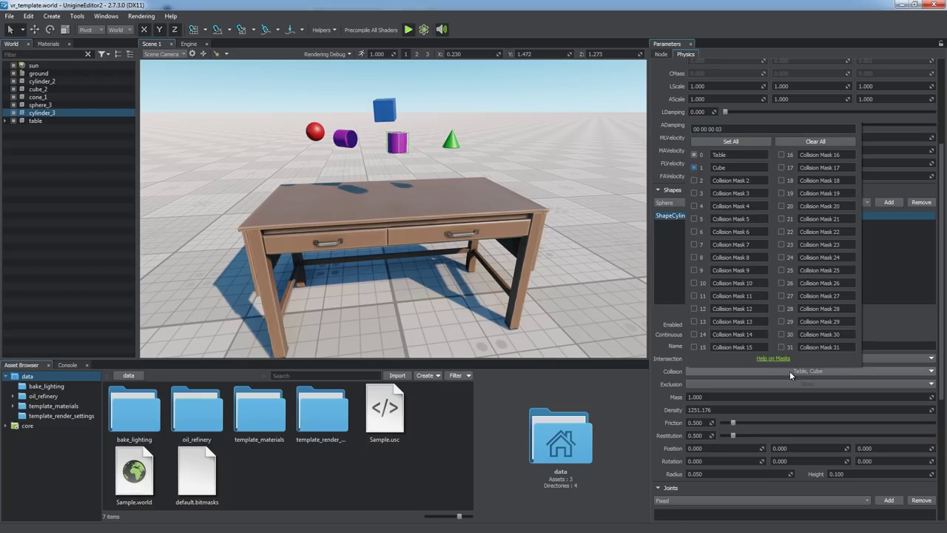
{"action": "left_click", "coordinate": [790, 374]}
{"action": "left_click", "coordinate": [424, 30]}
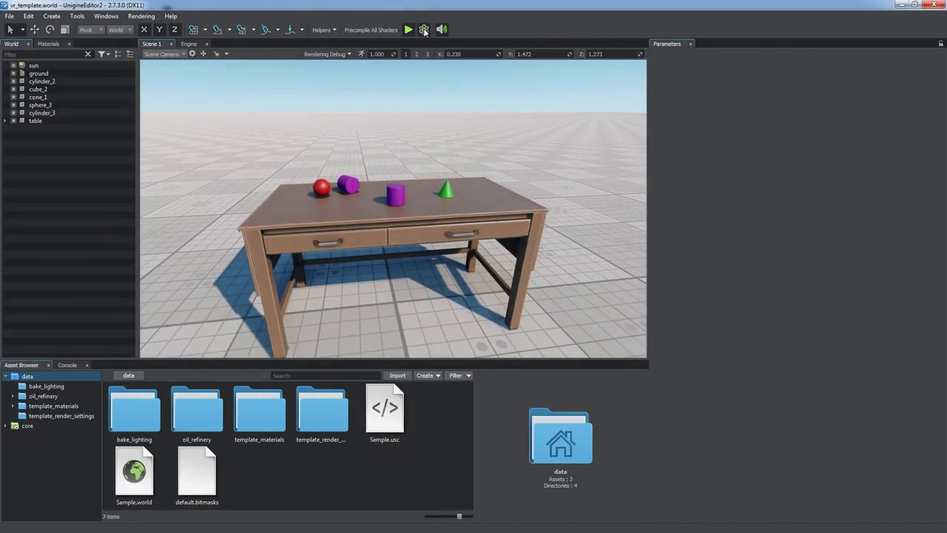
{"action": "left_click", "coordinate": [425, 30]}
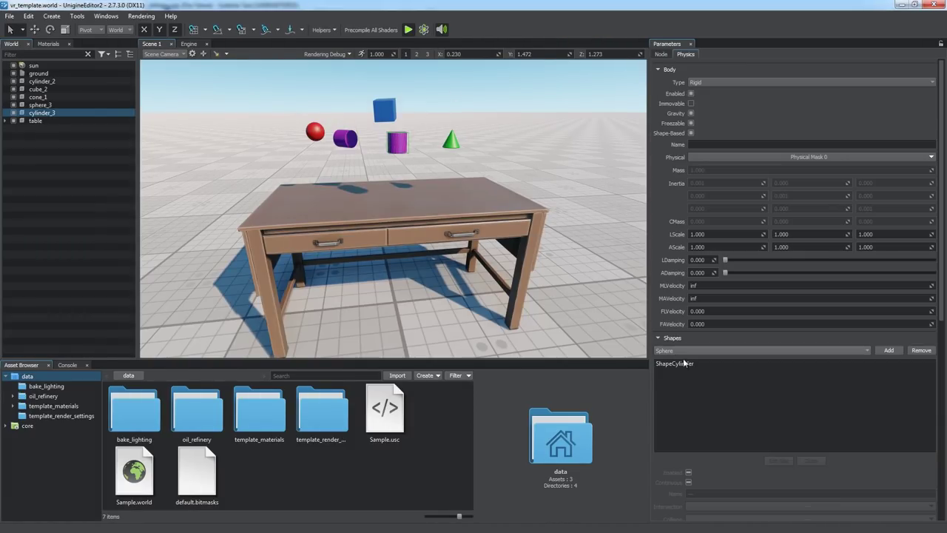
Enable Exclusion Mask 0 on cylinder_3's ShapeCylinder.
{"action": "scroll", "coordinate": [762, 377], "scroll_direction": "down", "scroll_amount": 1}
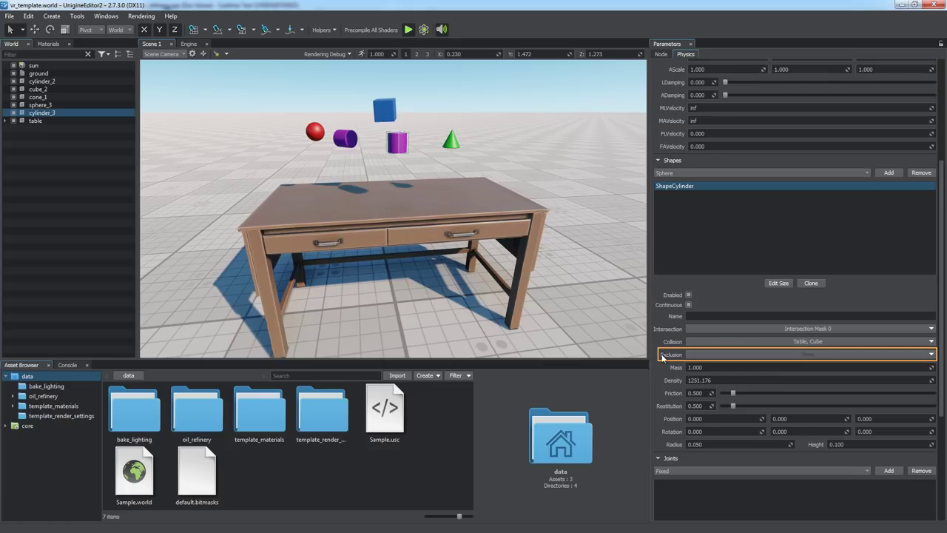
{"action": "left_click", "coordinate": [784, 355]}
{"action": "left_click", "coordinate": [799, 361]}
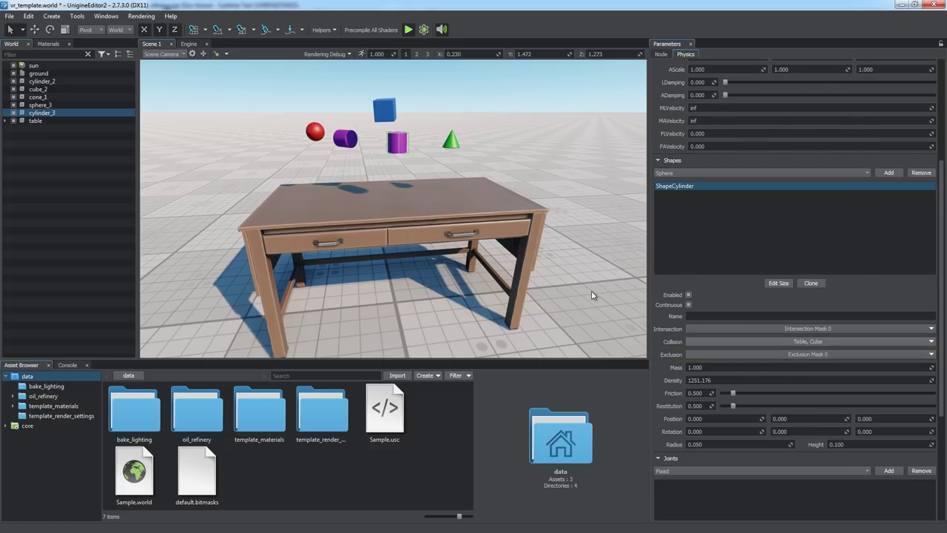
Enable Exclusion Mask 0 on cube_2's ShapeBox and run the physics simulation to test the exclusion.
{"action": "left_click", "coordinate": [383, 119]}
{"action": "left_click", "coordinate": [714, 186]}
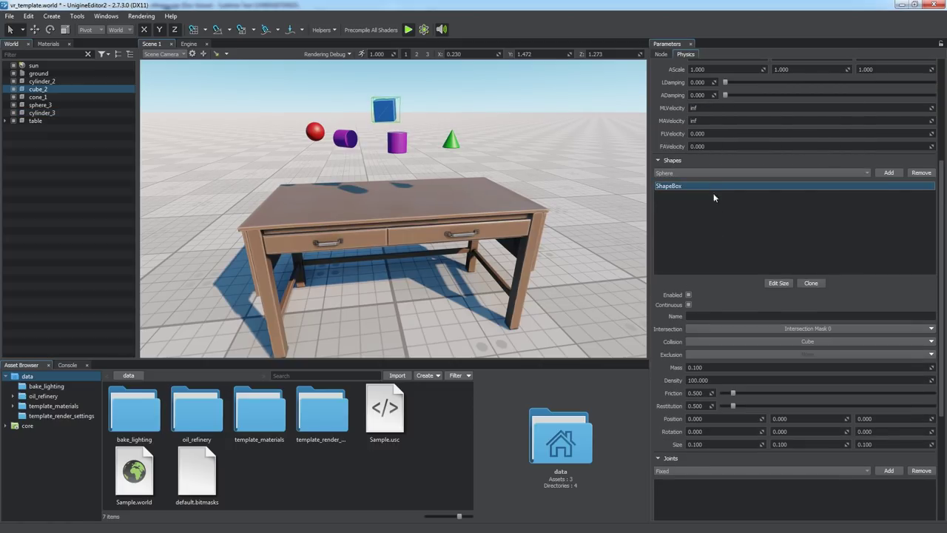
{"action": "left_click", "coordinate": [696, 357]}
{"action": "left_click", "coordinate": [792, 355]}
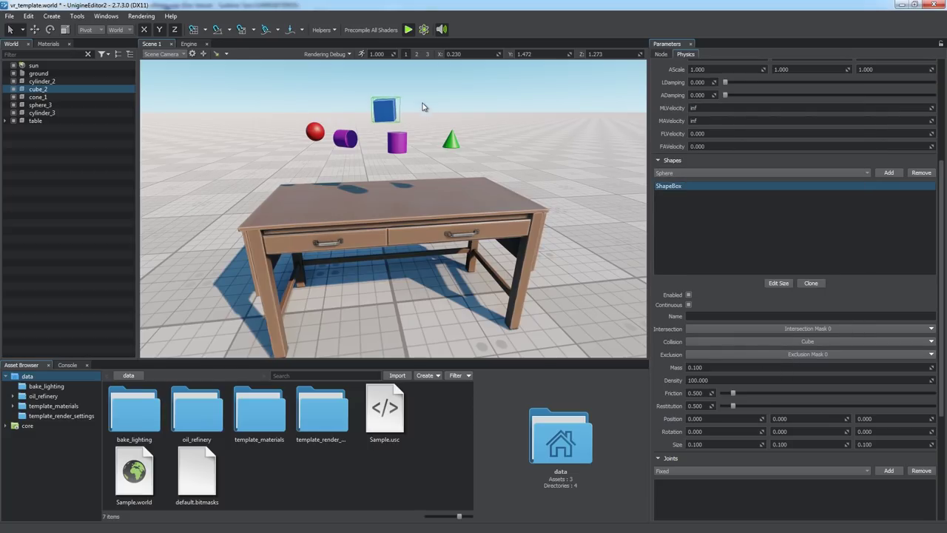
{"action": "left_click", "coordinate": [422, 82]}
{"action": "left_click", "coordinate": [423, 30]}
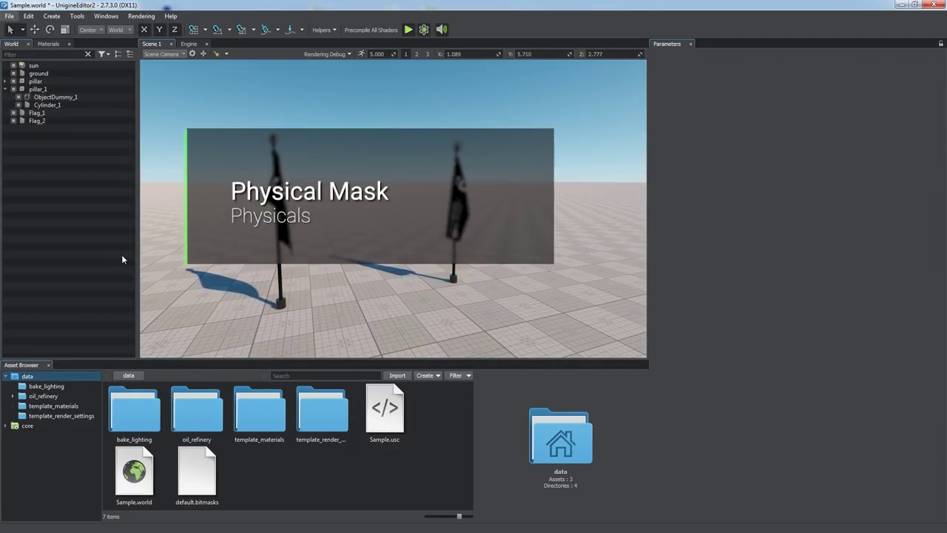
Create a Physical Wind node on the ground between the two flags.
{"action": "right_click", "coordinate": [348, 195]}
{"action": "mouse_move", "coordinate": [384, 388]}
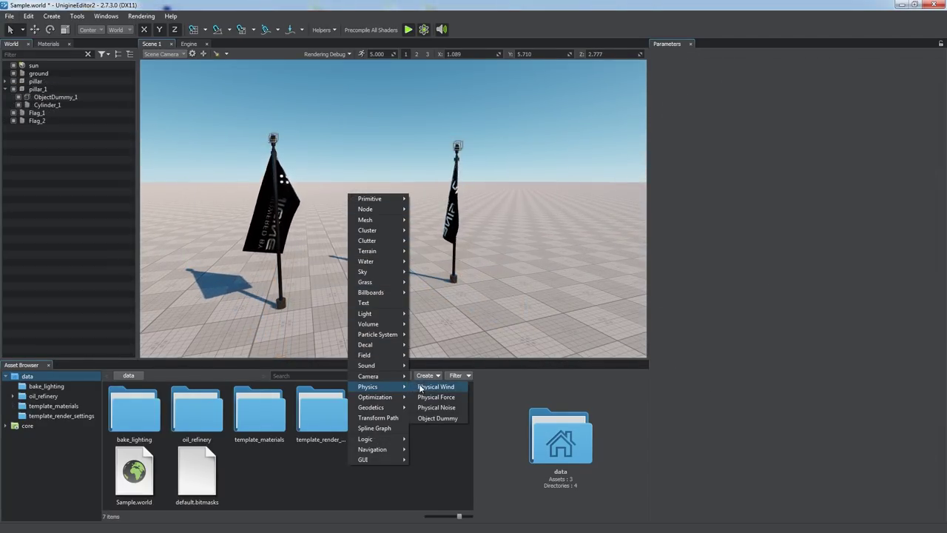
{"action": "left_click", "coordinate": [432, 386]}
Resize the PhysicalWind box to about 7.98 × 2.00 × 4.64 so that it encloses both flags.
{"action": "left_click", "coordinate": [799, 233]}
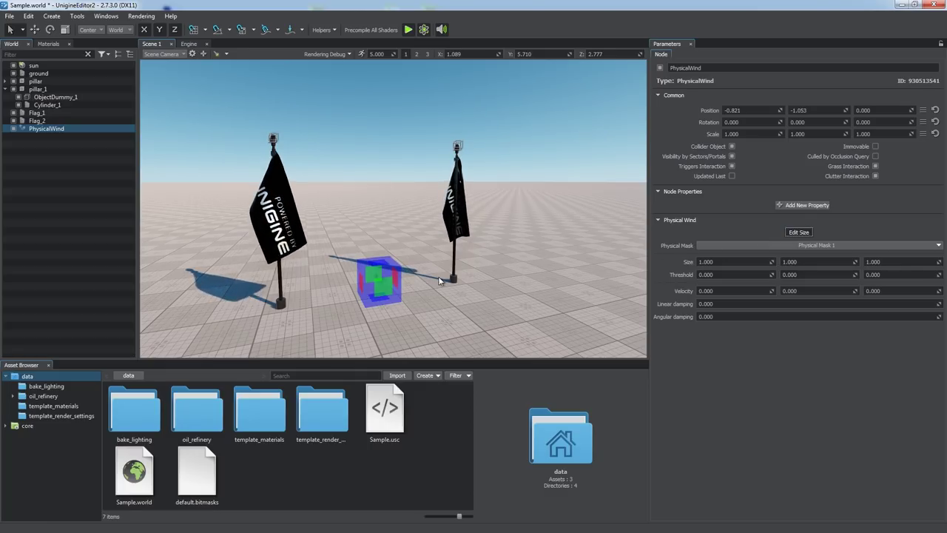
{"action": "left_click_drag", "start_coordinate": [399, 278], "coordinate": [494, 268]}
{"action": "left_click_drag", "start_coordinate": [434, 264], "coordinate": [452, 122]}
{"action": "left_click_drag", "start_coordinate": [447, 218], "coordinate": [488, 238]}
{"action": "right_click_drag", "start_coordinate": [518, 298], "coordinate": [473, 292]}
{"action": "key", "text": "s"}
{"action": "key", "text": "d"}
{"action": "left_click", "coordinate": [786, 232]}
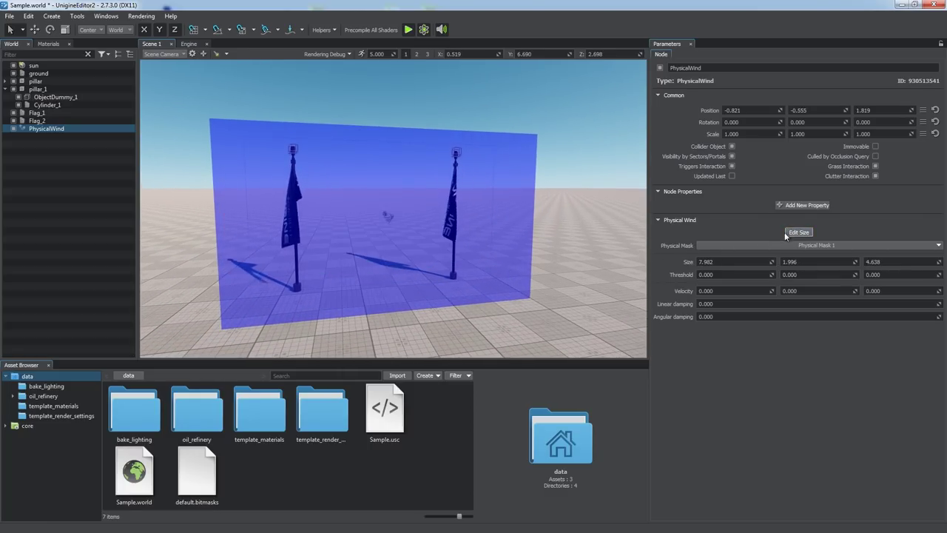
Set the PhysicalWind's linear damping to 1 and its X velocity to -10.
{"action": "double_click", "coordinate": [742, 304]}
{"action": "type", "text": "1"}
{"action": "left_click", "coordinate": [714, 292]}
{"action": "type", "text": "-10"}
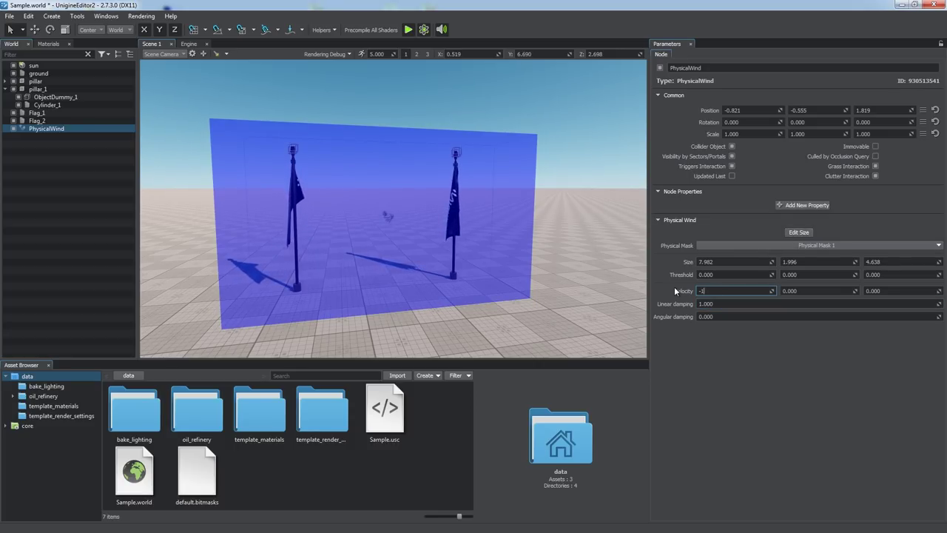
{"action": "key", "text": "Return"}
Disable the Wind bit in the Physical mask of Flag_1's cloth body.
{"action": "left_click", "coordinate": [341, 195]}
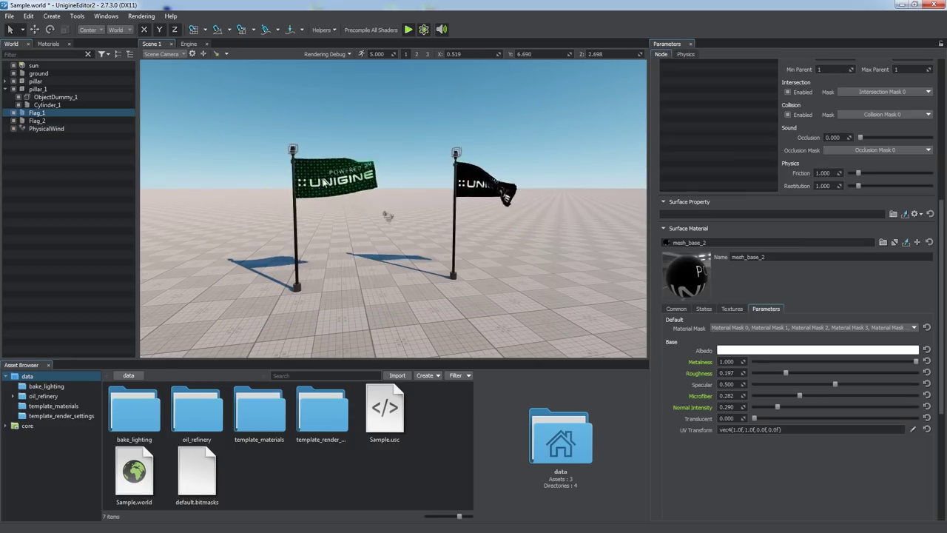
{"action": "left_click", "coordinate": [686, 54]}
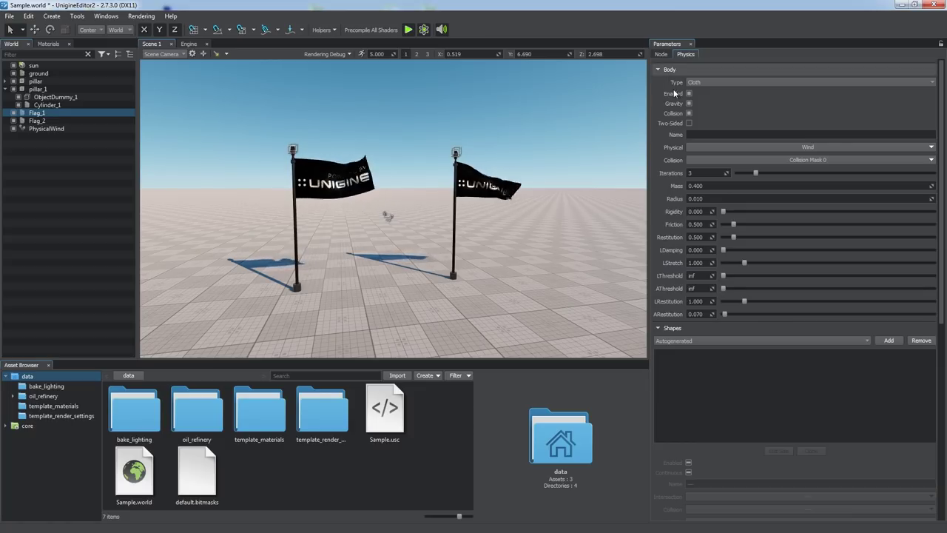
{"action": "left_click", "coordinate": [761, 145]}
{"action": "left_click", "coordinate": [698, 188]}
{"action": "left_click", "coordinate": [748, 145]}
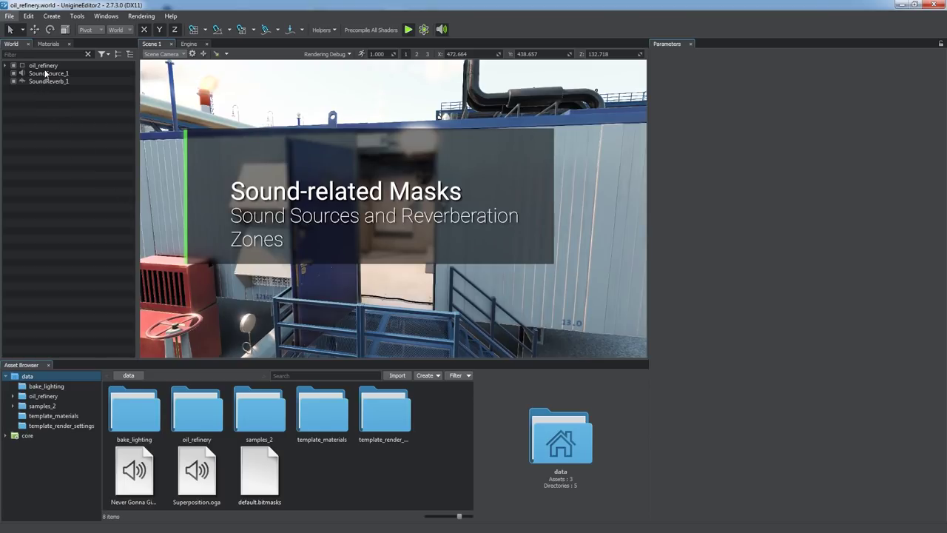
Start playback of SoundSource_1 and rename bit 0 of the scene camera's Sound mask to Main Player Sounds.
{"action": "left_click", "coordinate": [46, 73]}
{"action": "left_click", "coordinate": [714, 488]}
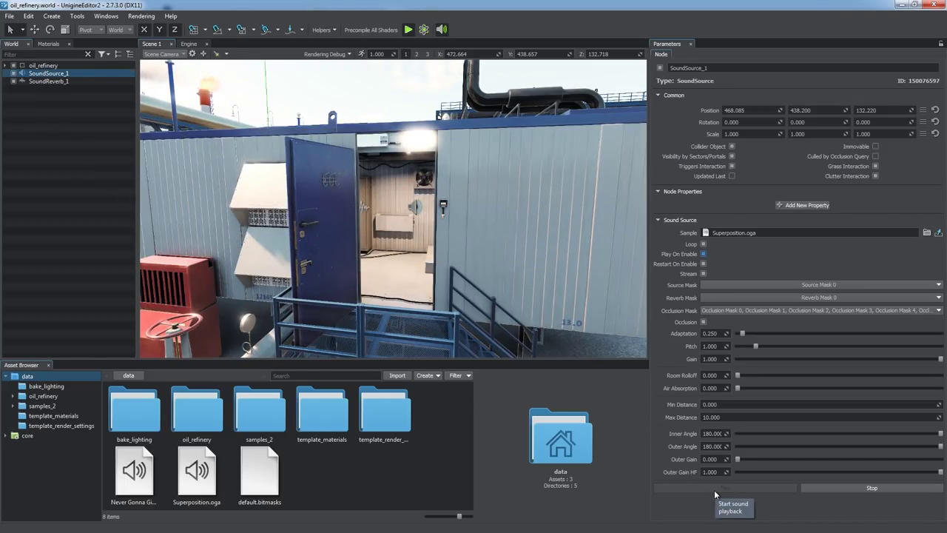
{"action": "left_click", "coordinate": [193, 54]}
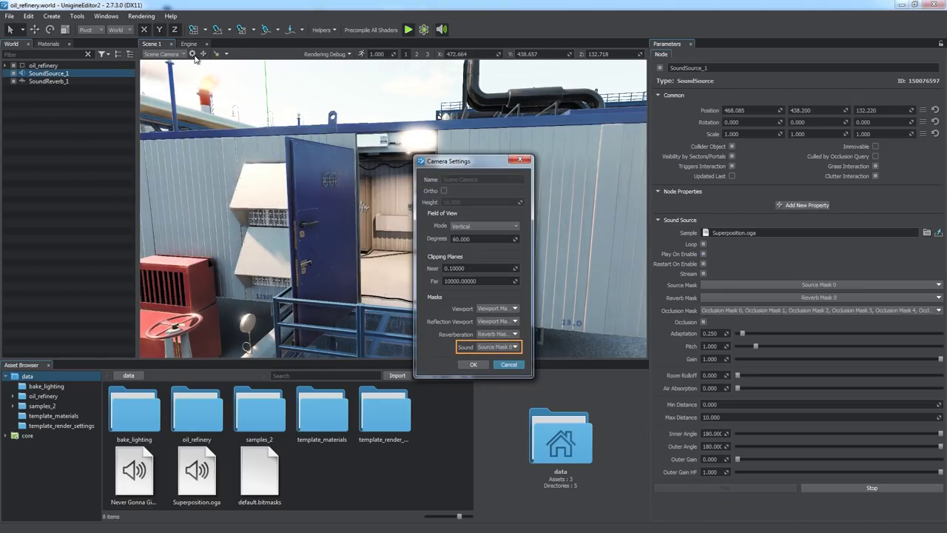
{"action": "left_click", "coordinate": [500, 347]}
{"action": "left_click_drag", "start_coordinate": [540, 132], "coordinate": [491, 127]}
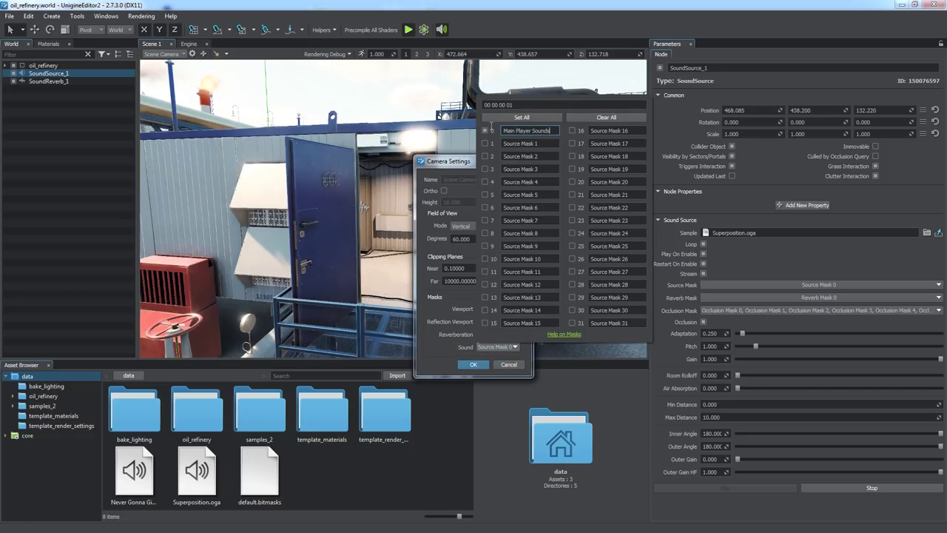
{"action": "left_click", "coordinate": [494, 347]}
Rename bit 0 of the scene camera's Reverberation mask to Main Player Reverbs and accept the camera settings.
{"action": "left_click", "coordinate": [495, 334]}
{"action": "left_click", "coordinate": [504, 117]}
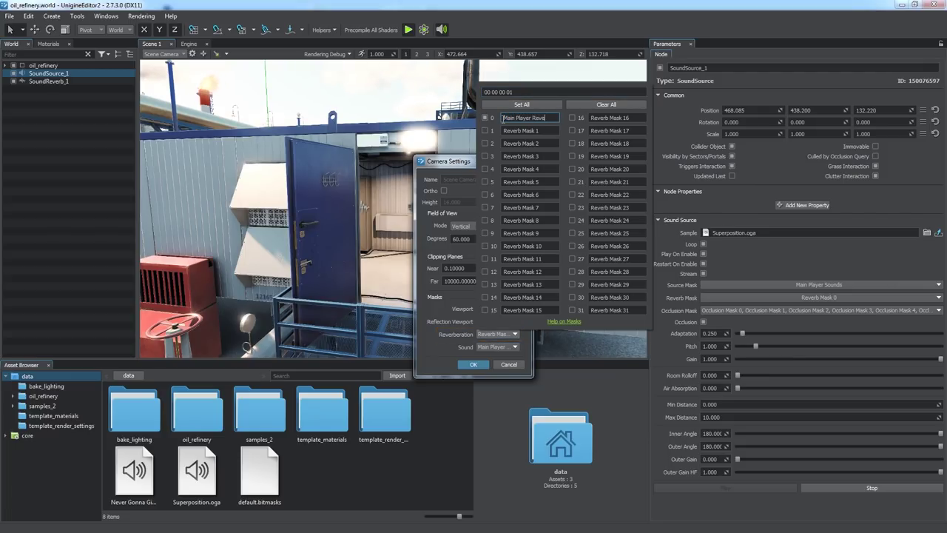
{"action": "left_click", "coordinate": [498, 334]}
{"action": "left_click", "coordinate": [467, 365]}
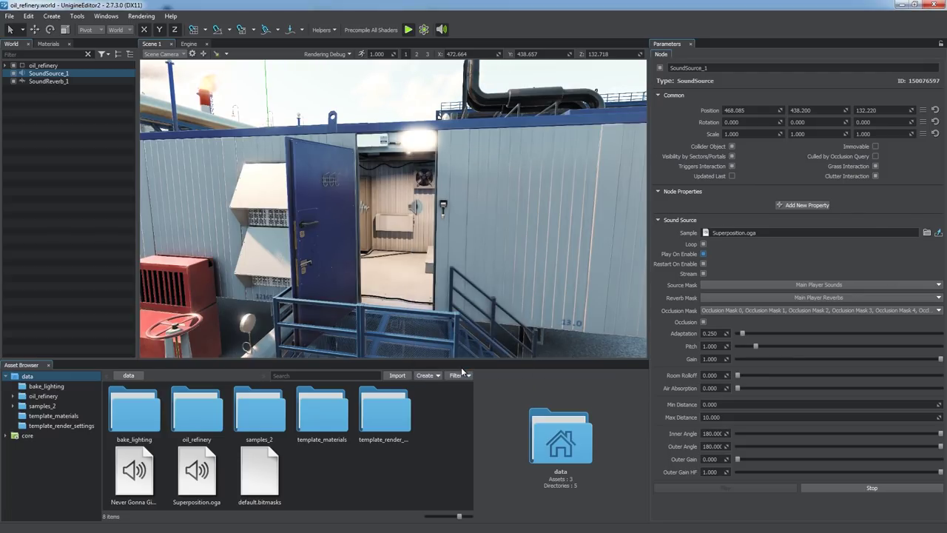
Toggle the Main Player Sounds bit of SoundSource_1's Source Mask off and on again to test audibility near the doorway.
{"action": "key", "text": "w"}
{"action": "right_click_drag", "start_coordinate": [441, 273], "coordinate": [432, 277]}
{"action": "left_click", "coordinate": [814, 286]}
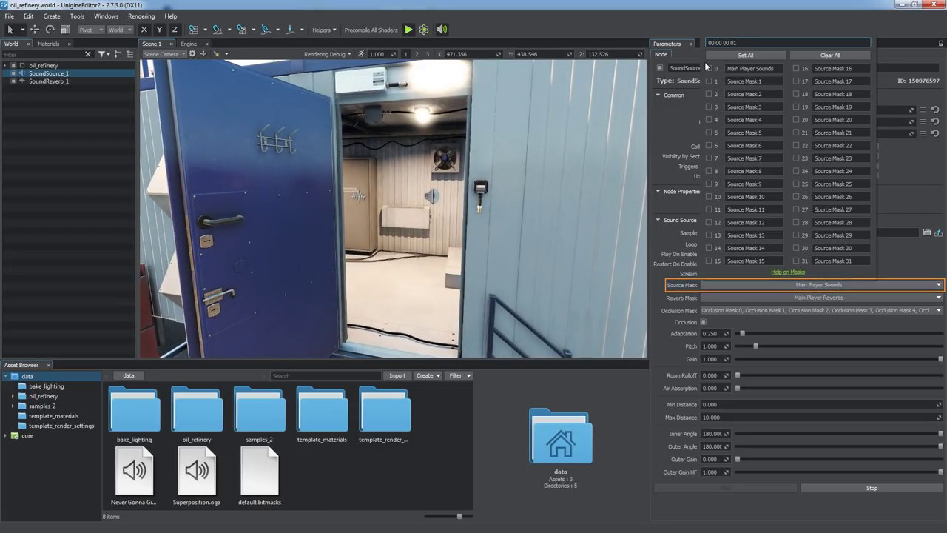
{"action": "left_click", "coordinate": [709, 68]}
{"action": "left_click", "coordinate": [800, 285]}
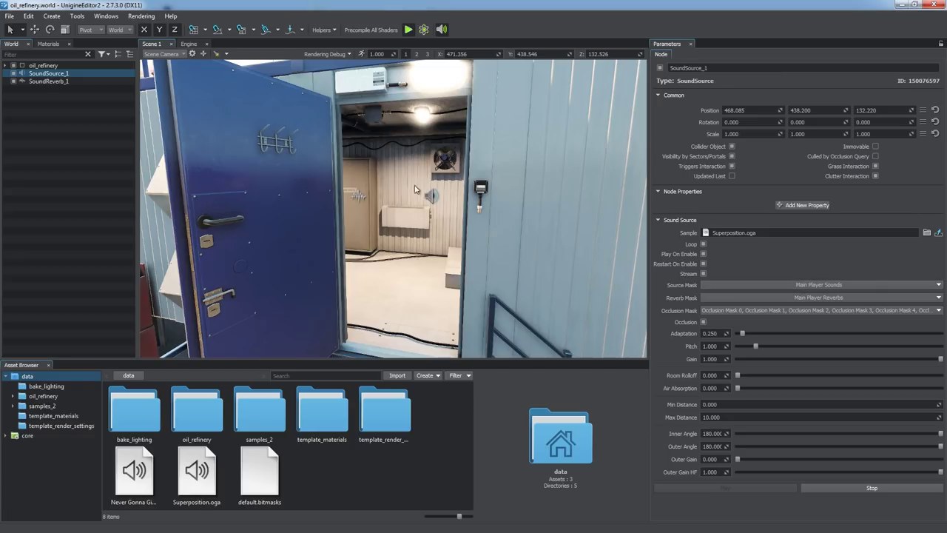
Toggle the Main Player Reverbs bit of SoundReverb_1's Reverb Mask off and on again to test reverberation inside the container.
{"action": "key", "text": "w"}
{"action": "right_click_drag", "start_coordinate": [400, 191], "coordinate": [360, 196]}
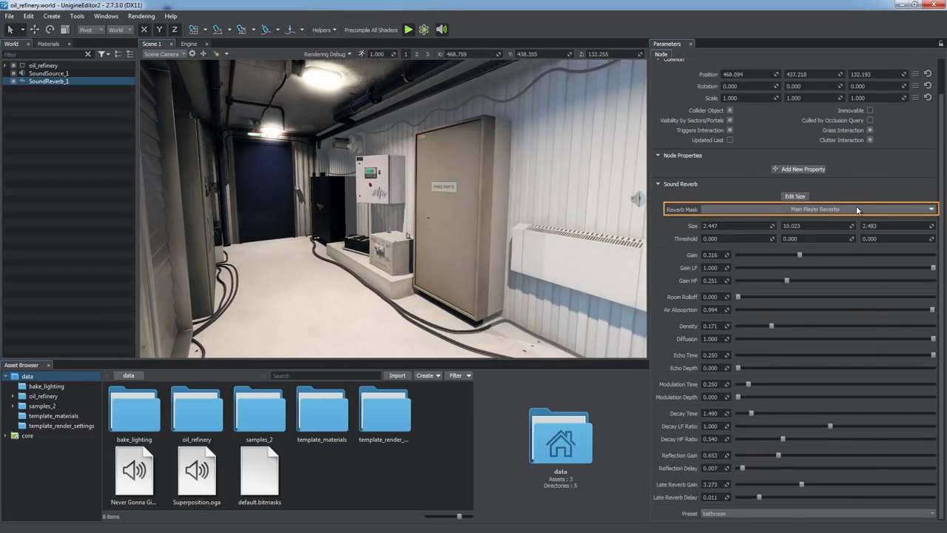
{"action": "left_click", "coordinate": [769, 209]}
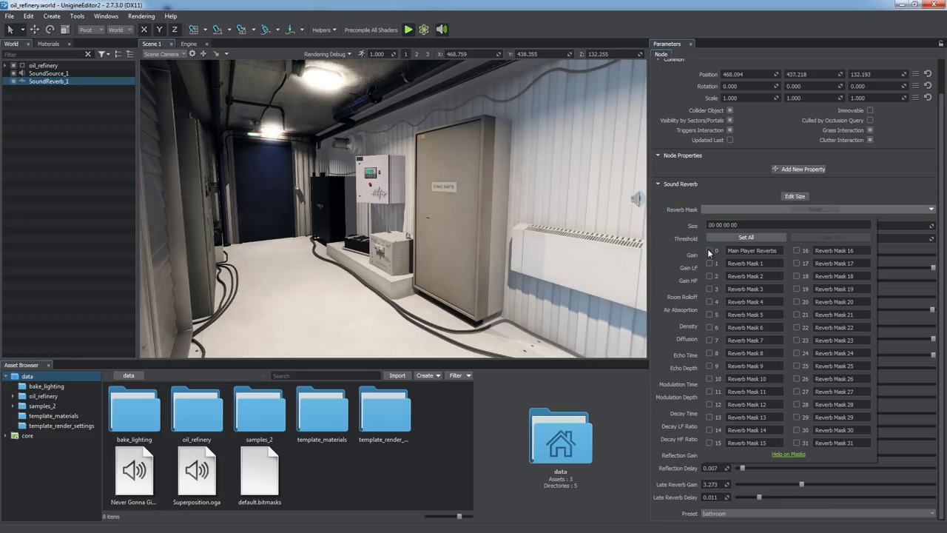
{"action": "left_click", "coordinate": [710, 250]}
{"action": "left_click", "coordinate": [809, 210]}
Select the sound source on the container's wall and check its Reverb Mask.
{"action": "right_click_drag", "start_coordinate": [425, 211], "coordinate": [477, 217]}
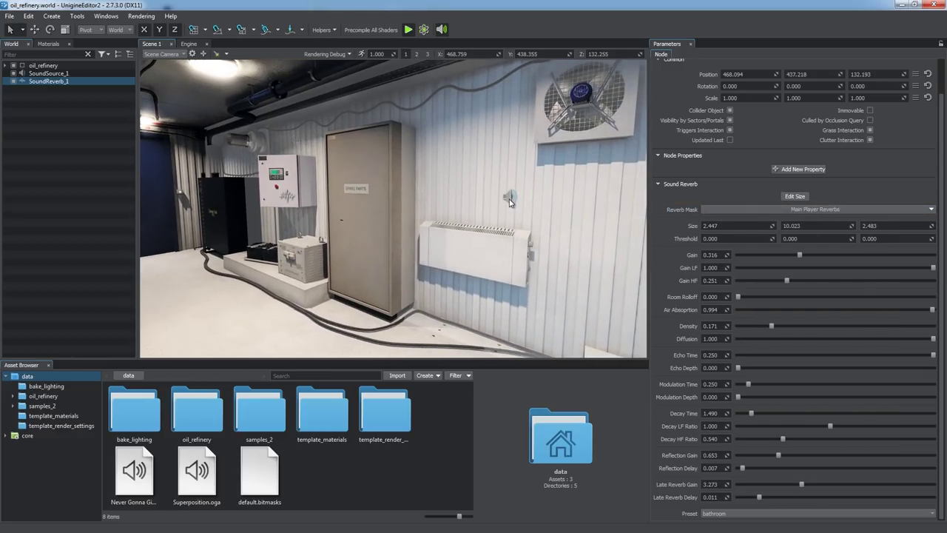
{"action": "left_click", "coordinate": [512, 197]}
{"action": "left_click", "coordinate": [833, 298]}
{"action": "left_click", "coordinate": [832, 298]}
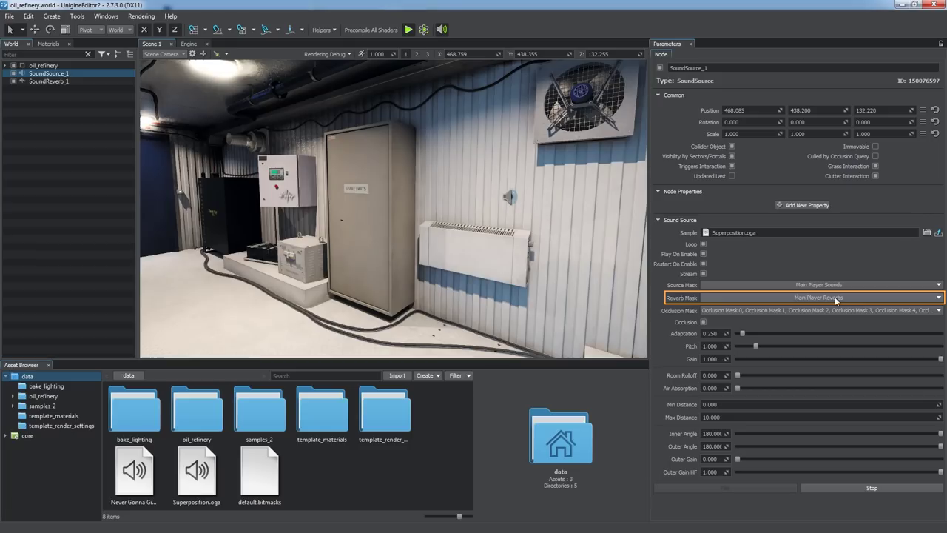
Clear all bits of SoundSource_1's Occlusion Mask, enable only bit 0 and rename it Sound Occluders.
{"action": "mouse_move", "coordinate": [485, 222]}
{"action": "right_mouse_down"}
{"action": "mouse_move", "coordinate": [498, 223]}
{"action": "mouse_move", "coordinate": [489, 240]}
{"action": "right_mouse_up"}
{"action": "key", "text": "s"}
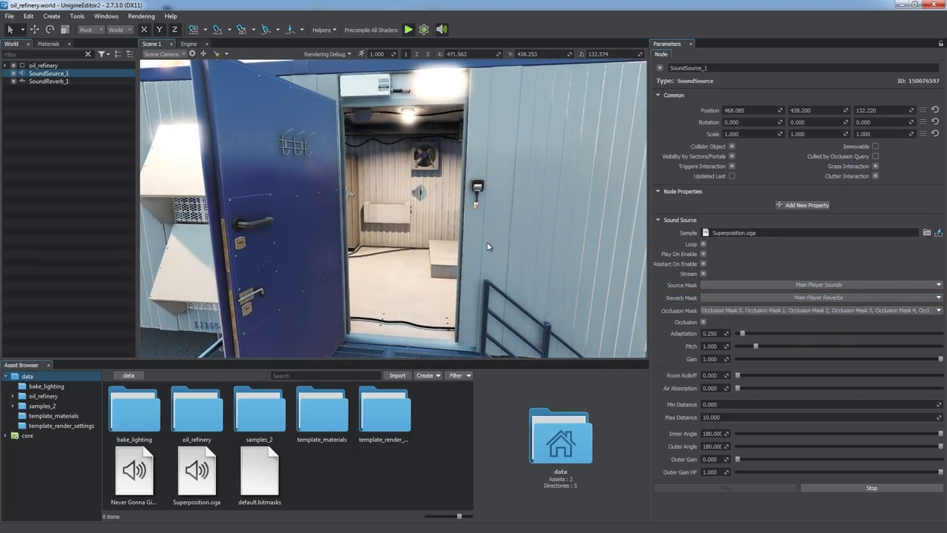
{"action": "left_click", "coordinate": [790, 311]}
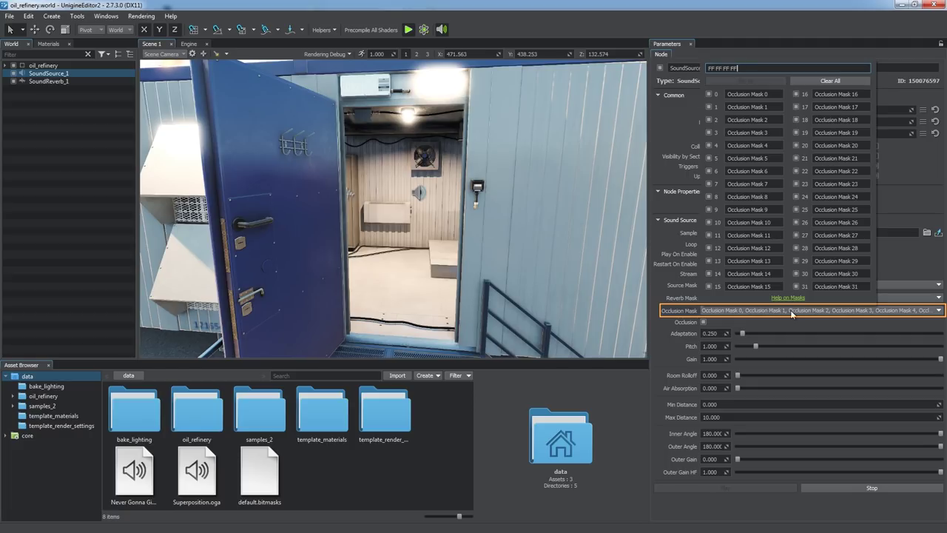
{"action": "left_click", "coordinate": [811, 82]}
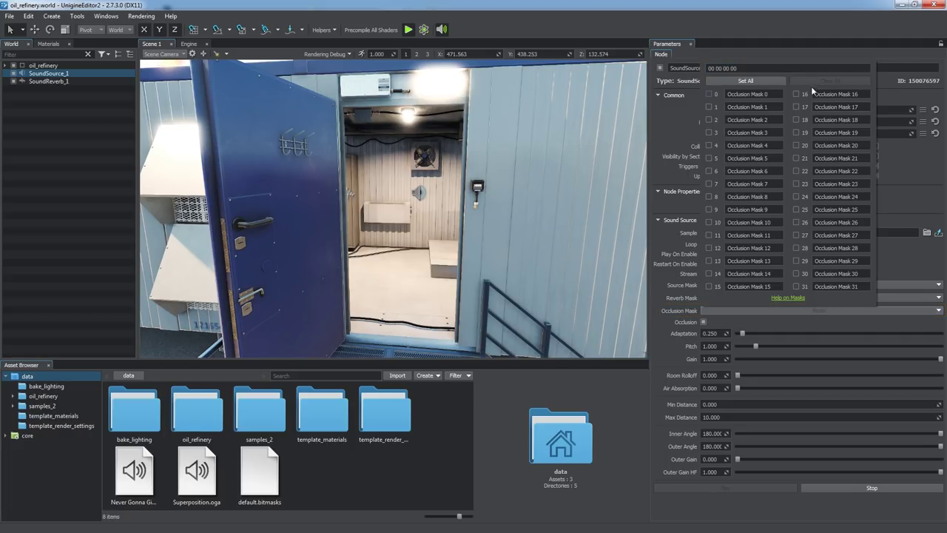
{"action": "left_click", "coordinate": [709, 95]}
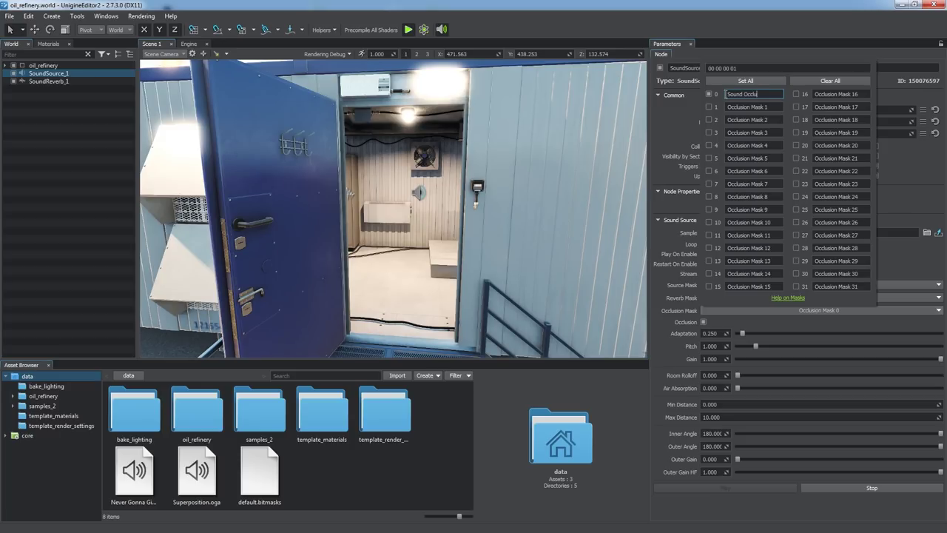
{"action": "left_click", "coordinate": [796, 310]}
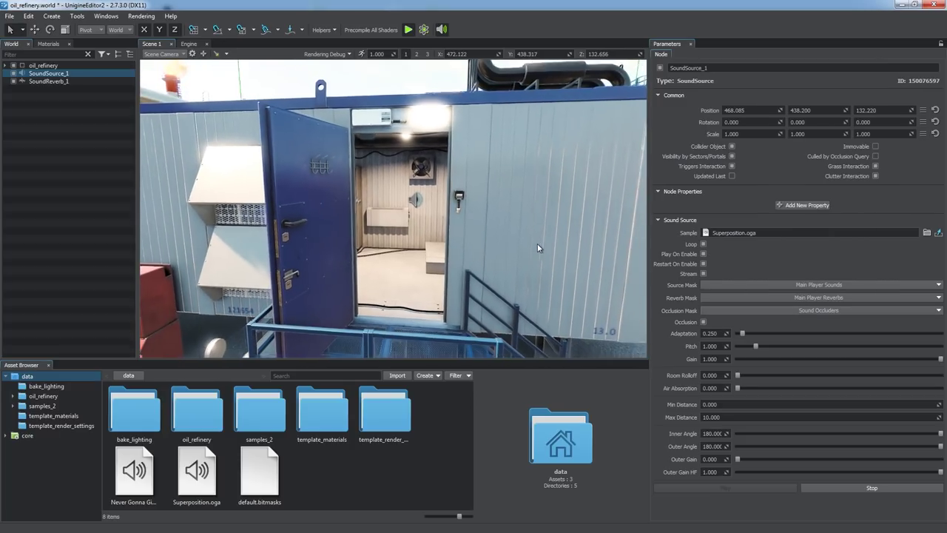
Select the container's outside wall, open door and ventilation grid, check their Occlusion Mask, and set their sound Occlusion to 0.75.
{"action": "left_click", "coordinate": [550, 237]}
{"action": "left_click", "coordinate": [338, 242], "text": "shift"}
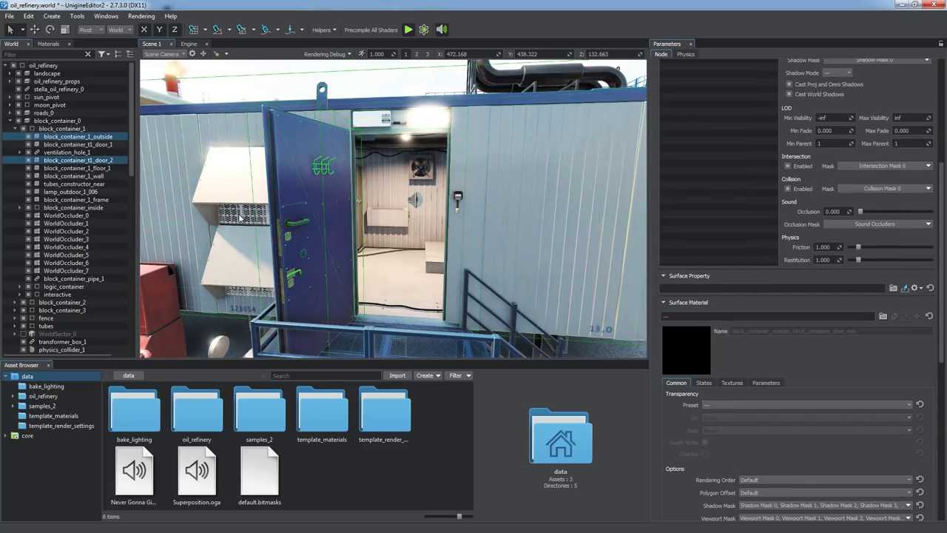
{"action": "left_click", "coordinate": [239, 218], "text": "shift"}
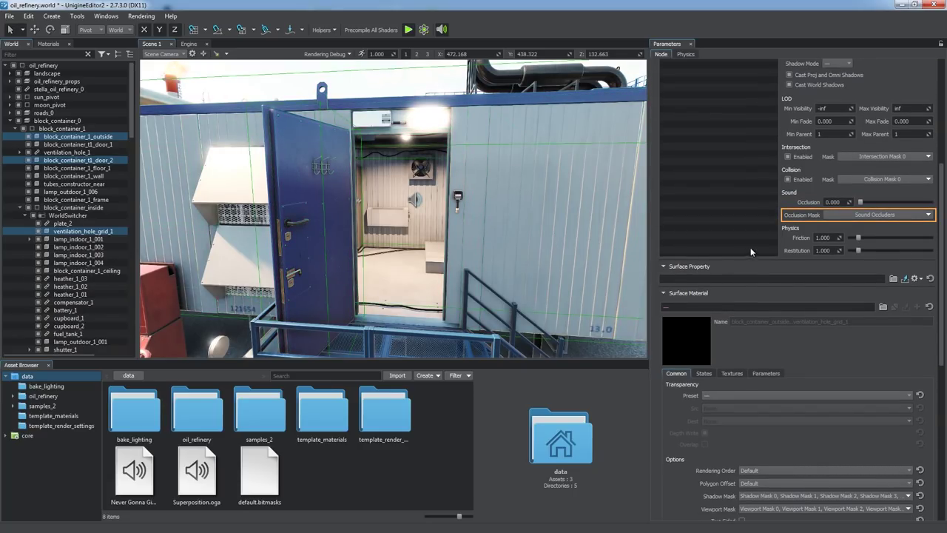
{"action": "left_click", "coordinate": [850, 215]}
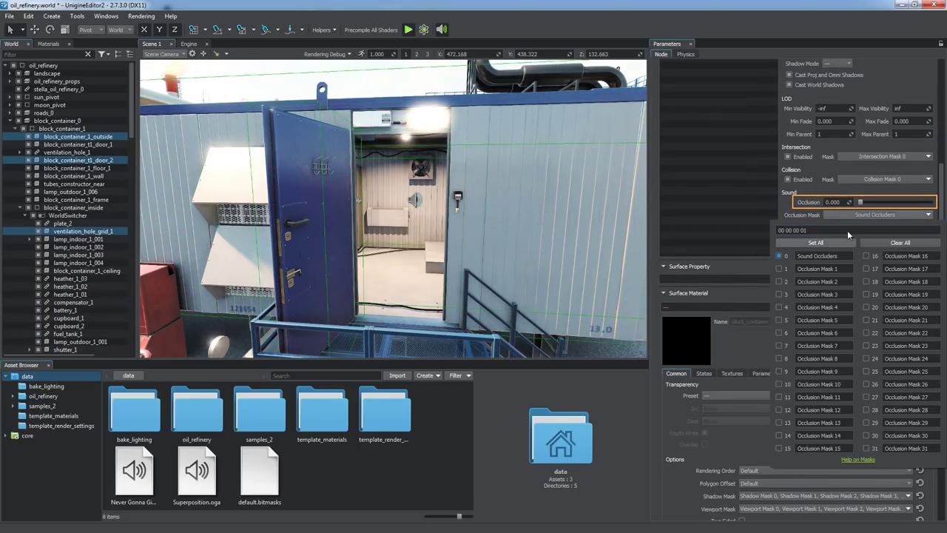
{"action": "left_click", "coordinate": [867, 207]}
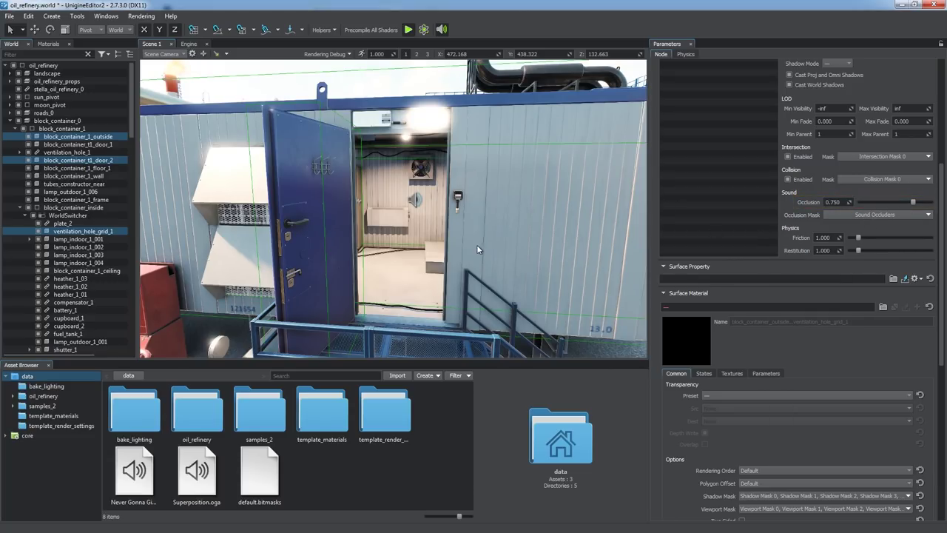
Select SoundSource_1 and test the sound occlusion by flying towards the container's doorway.
{"action": "right_click_drag", "start_coordinate": [477, 247], "coordinate": [478, 244]}
{"action": "left_click", "coordinate": [406, 207]}
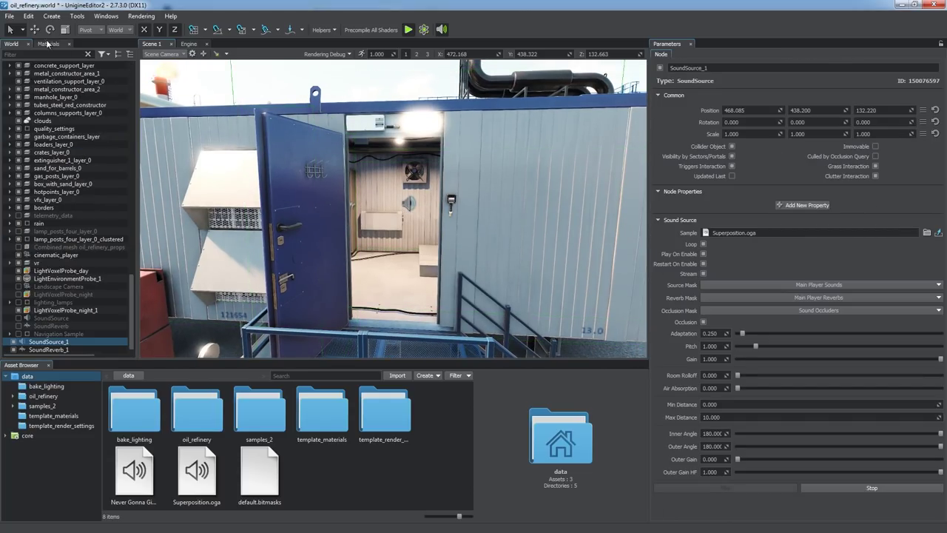
{"action": "key", "text": "w"}
{"action": "left_click_drag", "start_coordinate": [439, 207], "coordinate": [373, 201]}
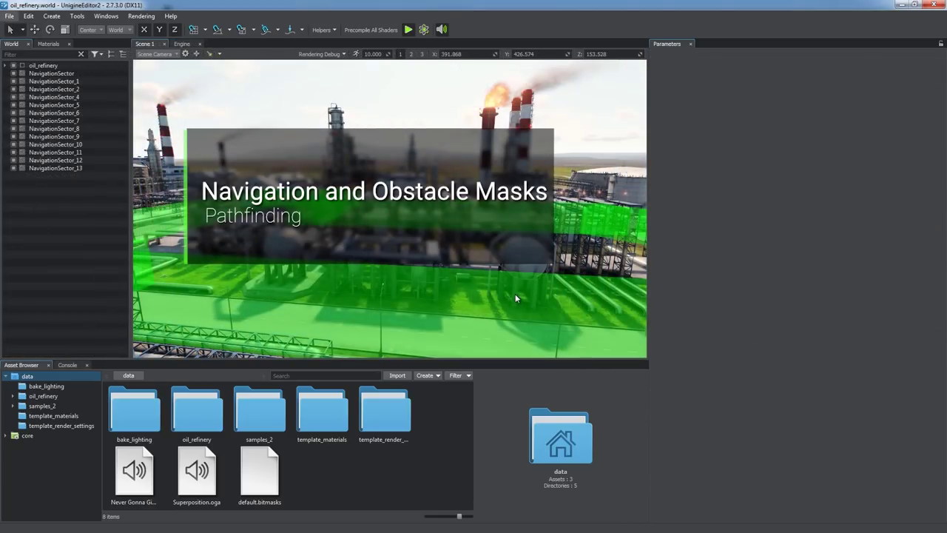
Disable Navigation Mask 0 on NavigationSector_13, the long sector crossing the front of the refinery, to test the path rerouting.
{"action": "right_click_drag", "start_coordinate": [515, 298], "coordinate": [550, 406]}
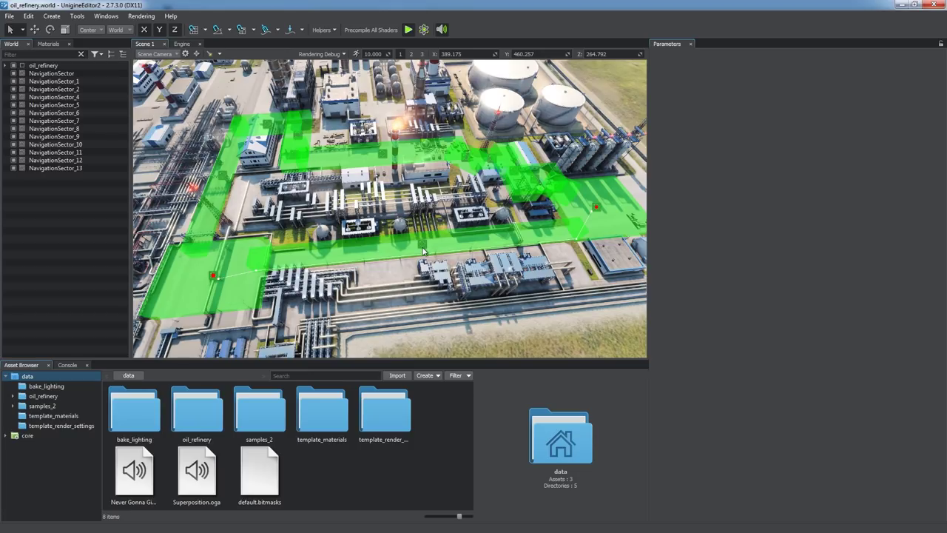
{"action": "left_click", "coordinate": [423, 249]}
{"action": "left_click", "coordinate": [830, 234]}
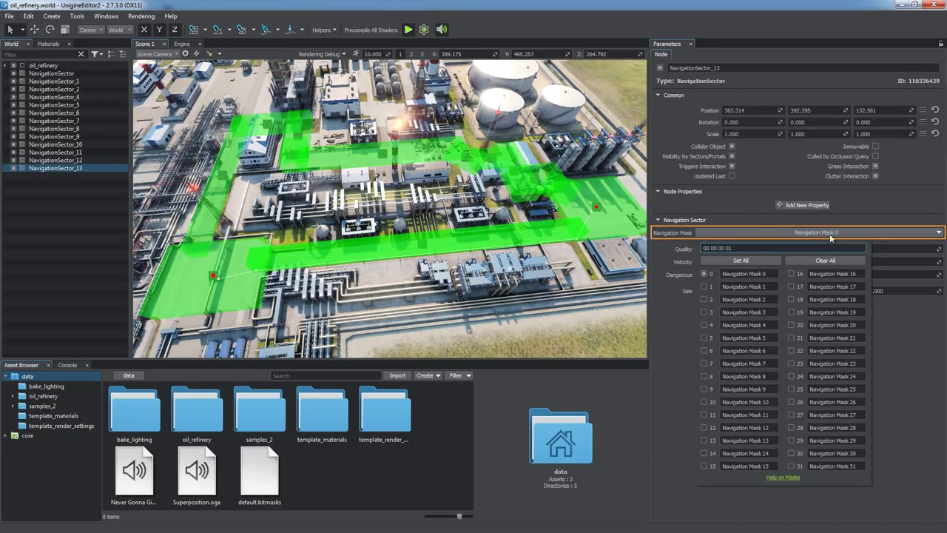
{"action": "left_click", "coordinate": [705, 274]}
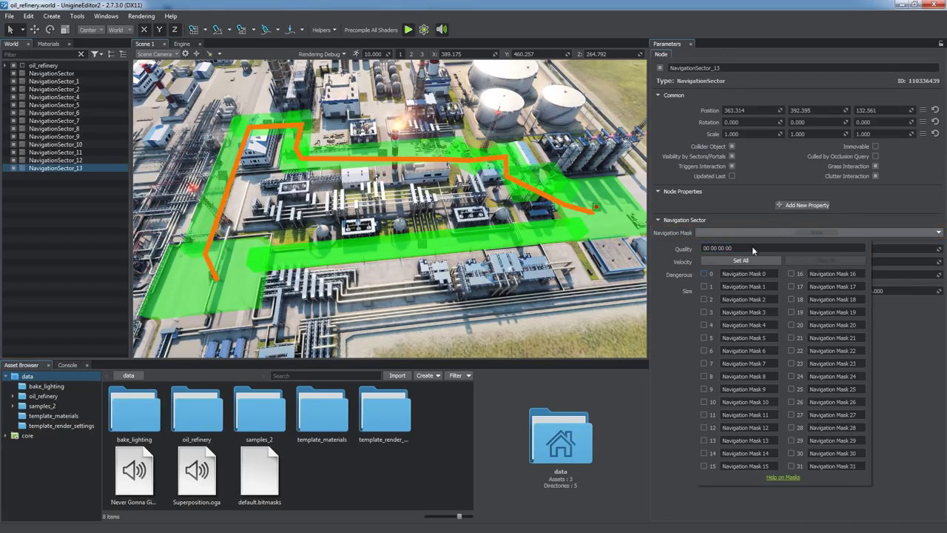
{"action": "left_click", "coordinate": [773, 233]}
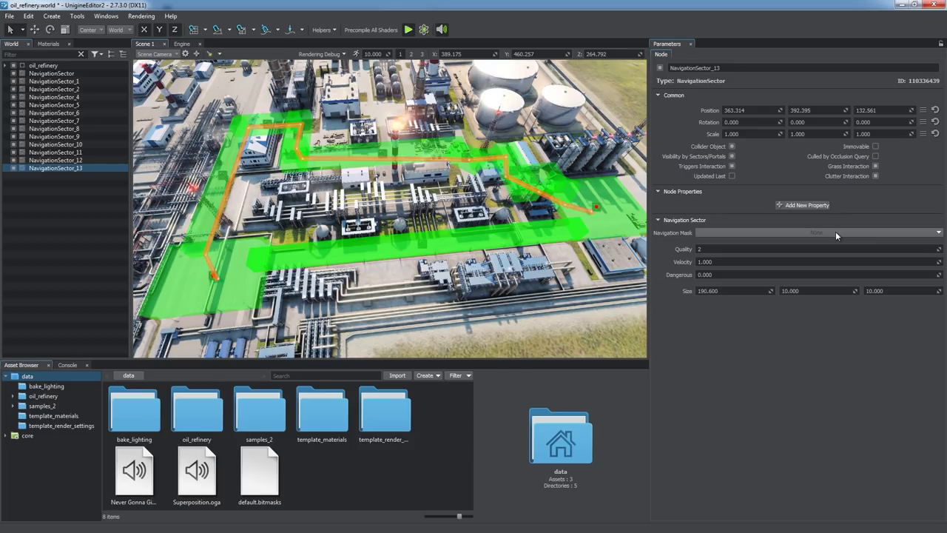
Re-enable Navigation Mask 0 on NavigationSector_13.
{"action": "left_click", "coordinate": [835, 231]}
{"action": "left_click", "coordinate": [705, 274]}
{"action": "left_click", "coordinate": [784, 234]}
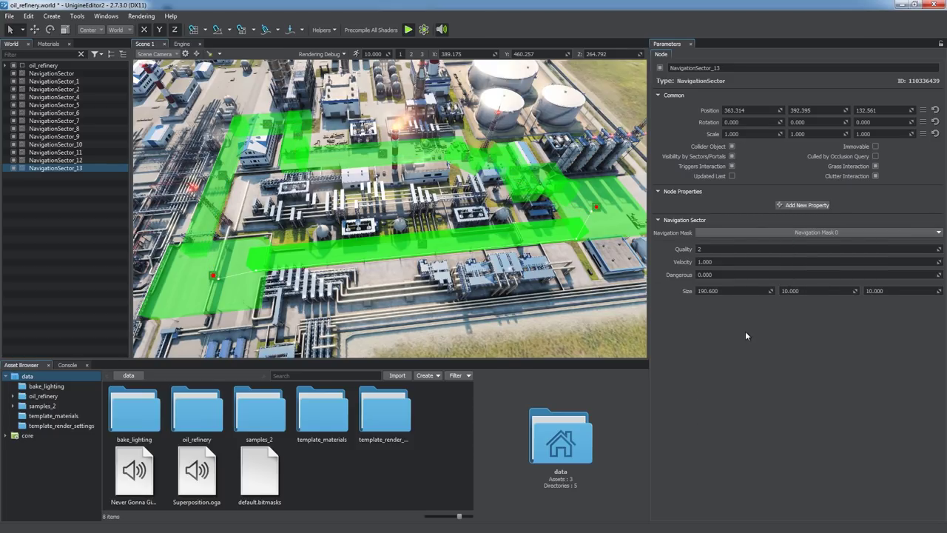
Create an Obstacle Box on the long navigation sector crossing the front of the refinery.
{"action": "right_click", "coordinate": [480, 211]}
{"action": "mouse_move", "coordinate": [518, 455]}
{"action": "left_click", "coordinate": [573, 486]}
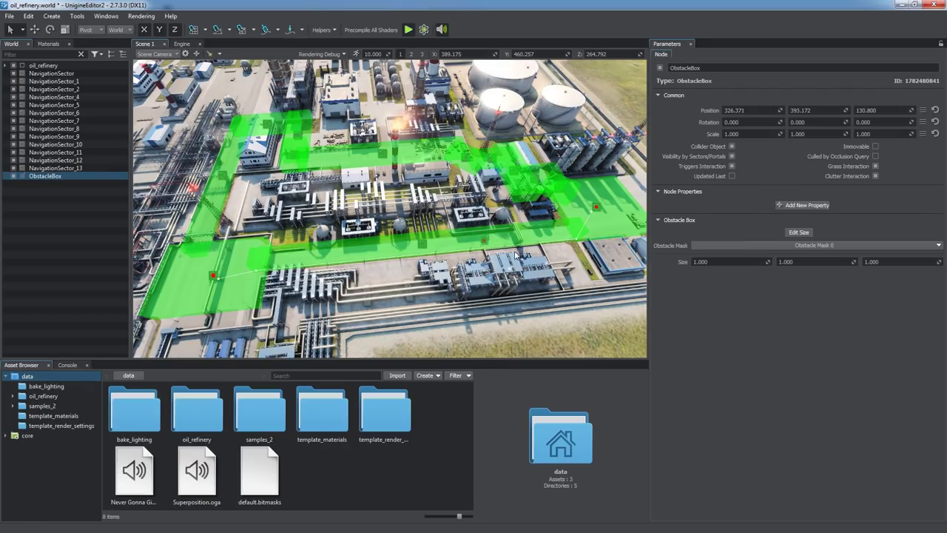
Set the ObstacleBox size to 20 × 20 × 10 and shift it slightly across the long navigation sector.
{"action": "type", "text": "20"}
{"action": "key", "text": "Tab"}
{"action": "type", "text": "20"}
{"action": "key", "text": "Tab"}
{"action": "type", "text": "10"}
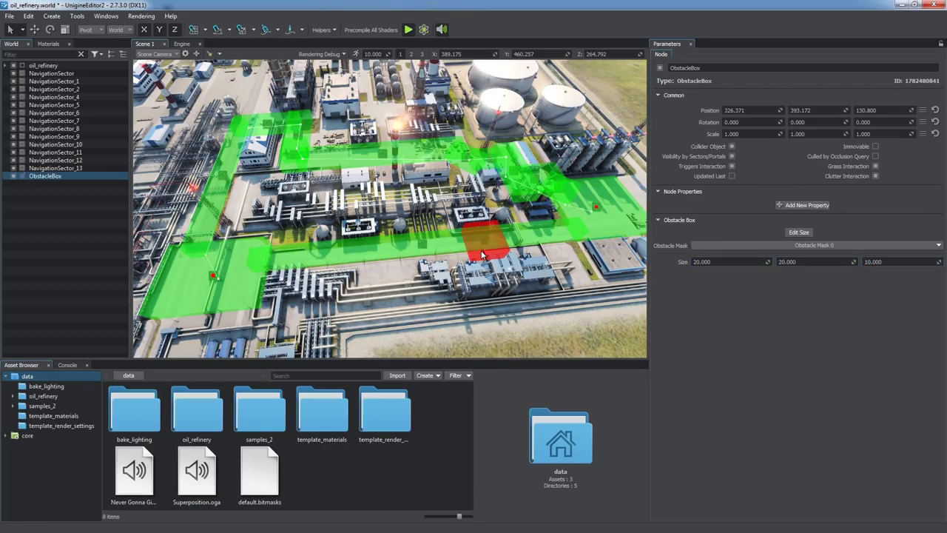
{"action": "mouse_move", "coordinate": [493, 272]}
{"action": "left_mouse_down"}
{"action": "mouse_move", "coordinate": [503, 302]}
{"action": "mouse_move", "coordinate": [485, 264]}
{"action": "left_mouse_up"}
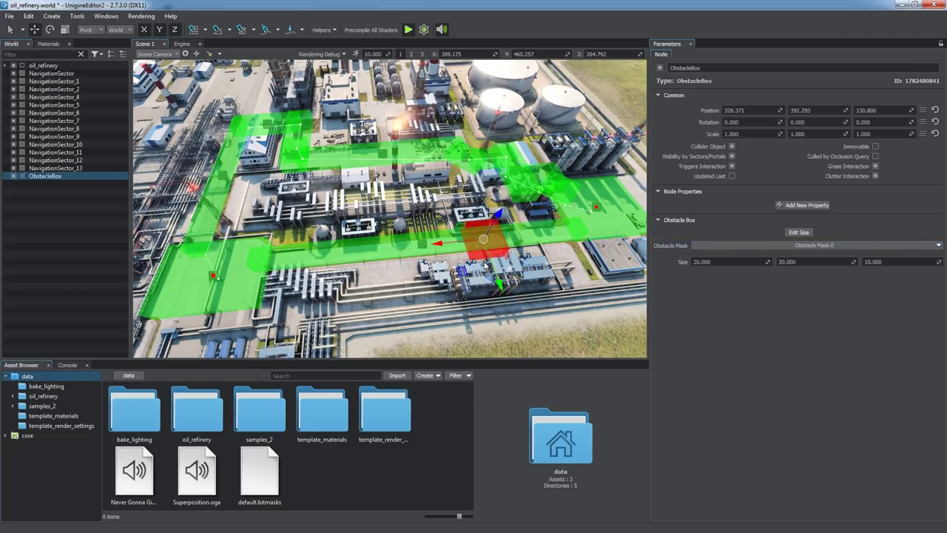
Disable Obstacle Mask 0 on the ObstacleBox to test whether the path ignores it.
{"action": "left_click", "coordinate": [797, 245]}
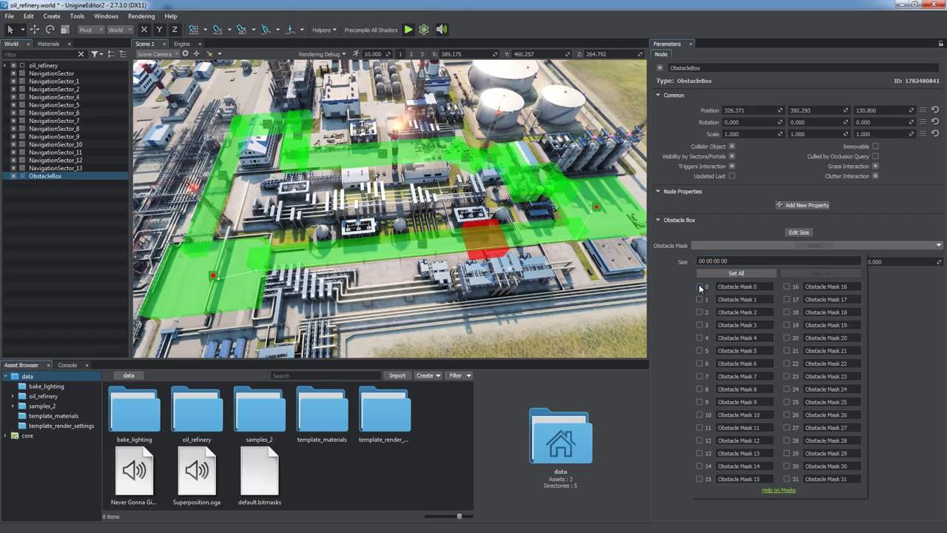
{"action": "left_click", "coordinate": [763, 246]}
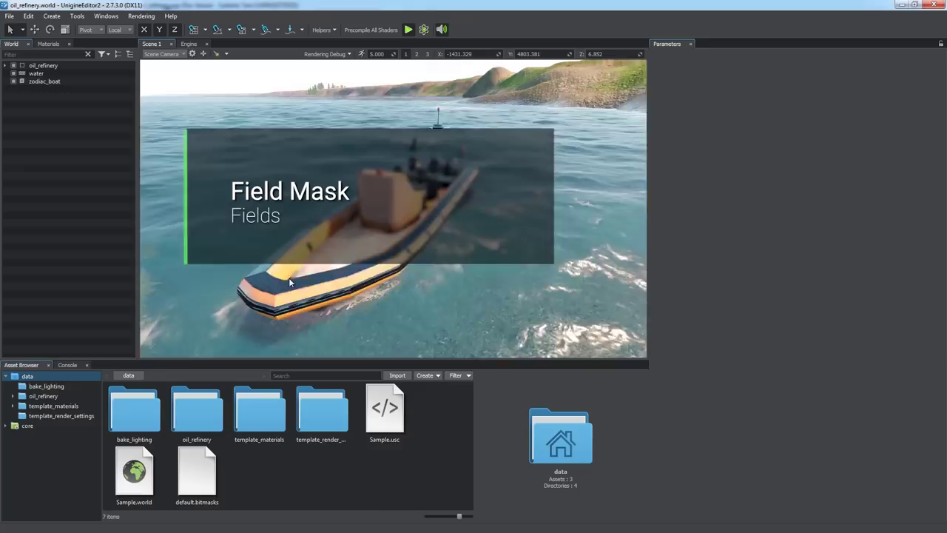
Create a Field Spacer inside the zodiac boat and make it a child of the zodiac_boat node.
{"action": "left_click_drag", "start_coordinate": [289, 278], "coordinate": [520, 306], "text": "alt"}
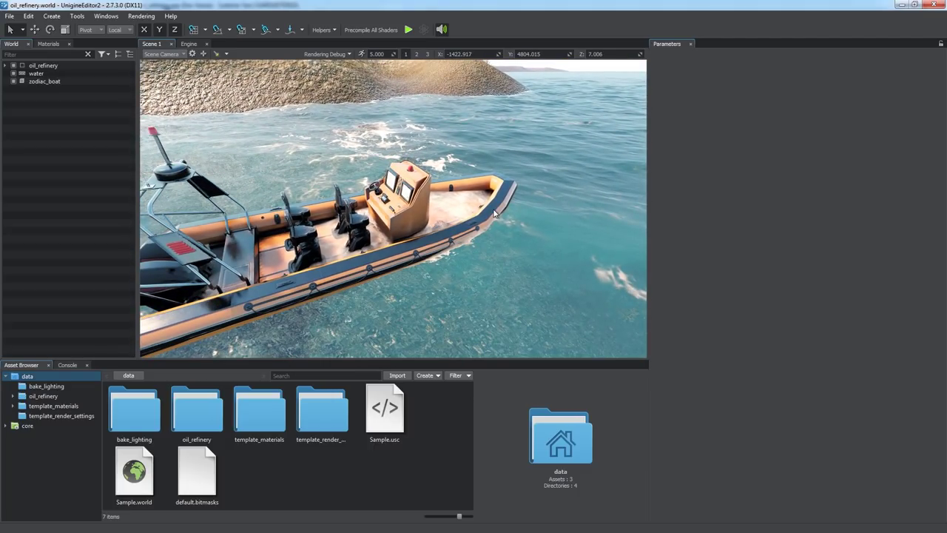
{"action": "right_click", "coordinate": [460, 206]}
{"action": "mouse_move", "coordinate": [481, 364]}
{"action": "left_click", "coordinate": [539, 365]}
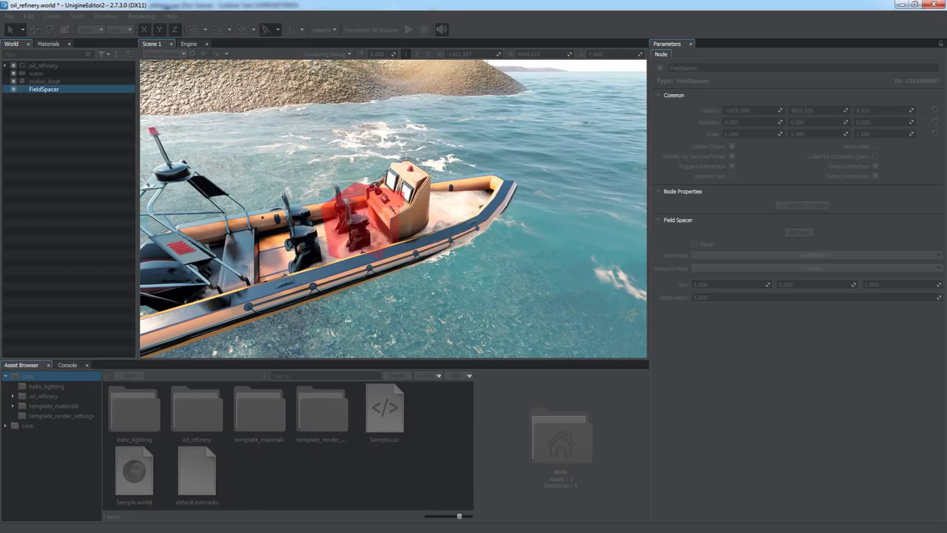
{"action": "left_click_drag", "start_coordinate": [57, 89], "coordinate": [56, 83]}
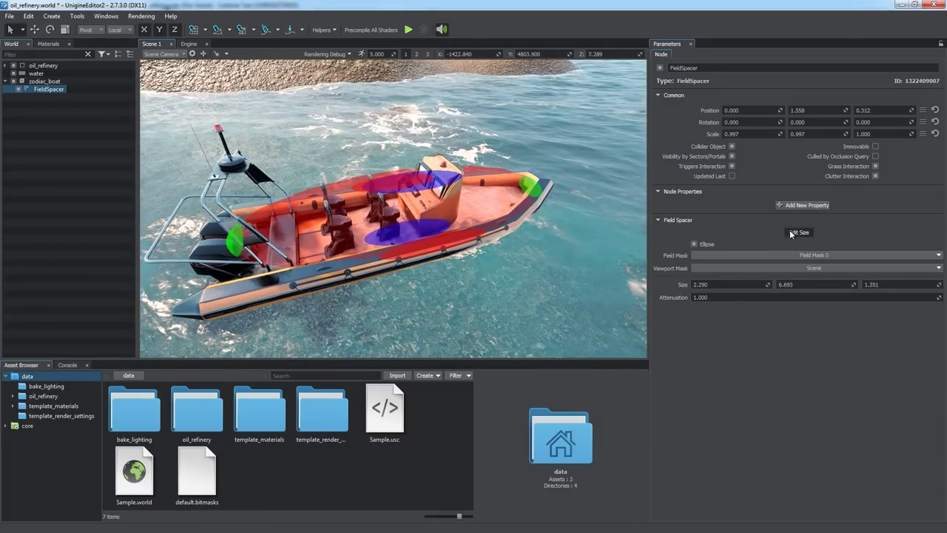
Fit the elliptical FieldSpacer to the boat's hull, about 2.3 × 6.9 × 1.35, with an attenuation of 10.
{"action": "left_click", "coordinate": [697, 297]}
{"action": "type", "text": "1"}
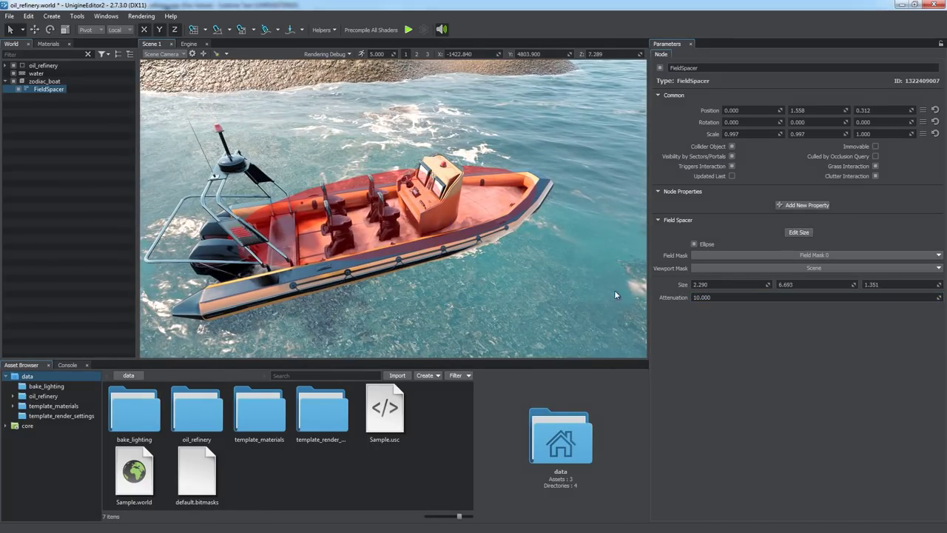
{"action": "left_click", "coordinate": [37, 74]}
{"action": "left_click", "coordinate": [736, 206]}
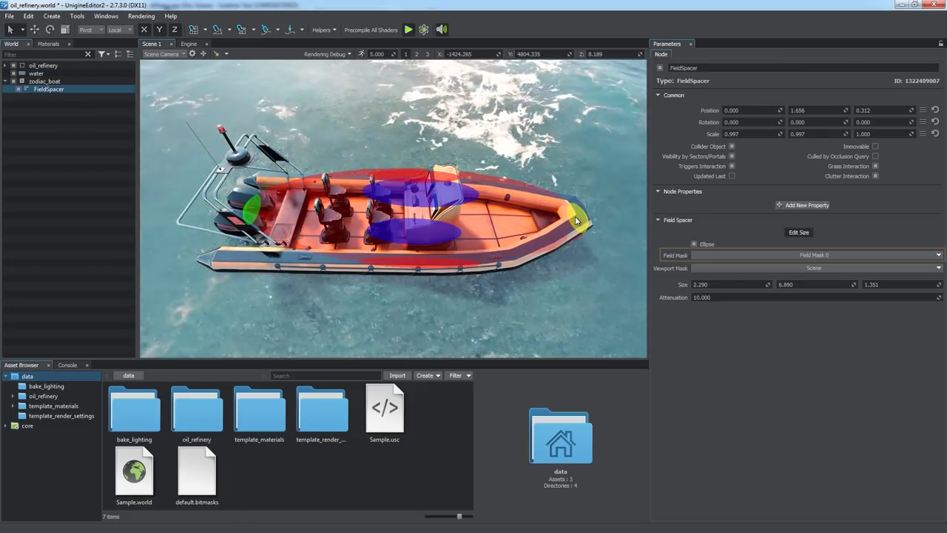
Compare the FieldSpacer's Field Mask with the Visual Field Mask in the water's water_global_beaufort_14 material parameters.
{"action": "left_click", "coordinate": [821, 255]}
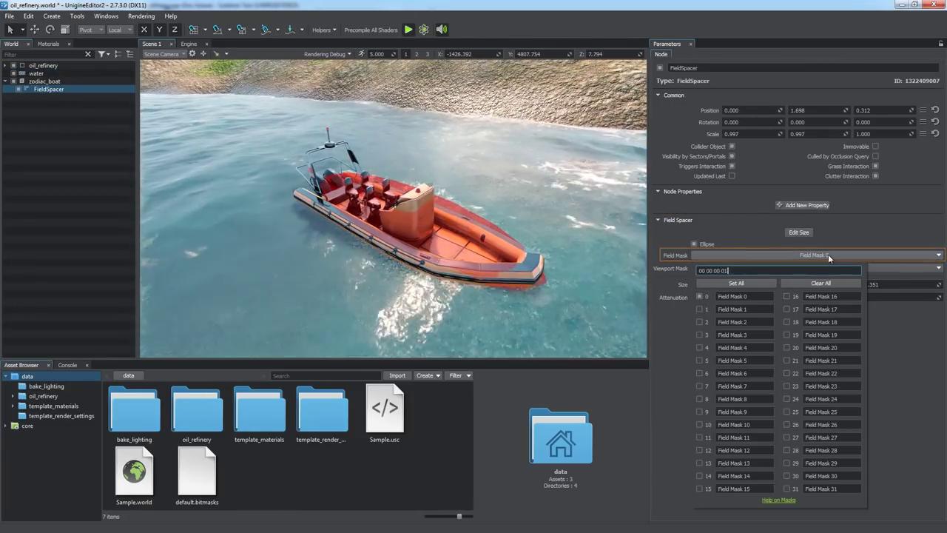
{"action": "left_click", "coordinate": [665, 256]}
{"action": "left_click", "coordinate": [277, 261]}
{"action": "left_click", "coordinate": [822, 186]}
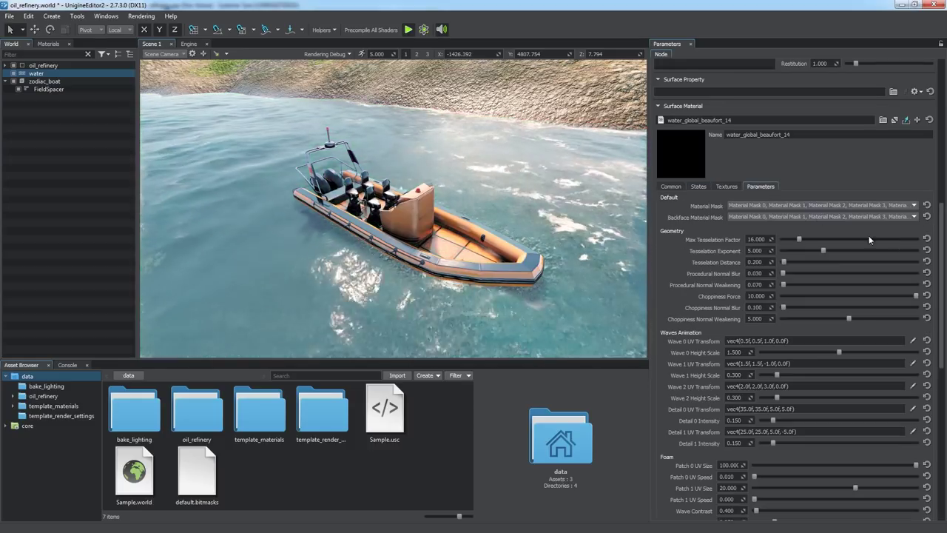
{"action": "left_click_drag", "start_coordinate": [938, 239], "coordinate": [938, 404]}
{"action": "left_click", "coordinate": [813, 501]}
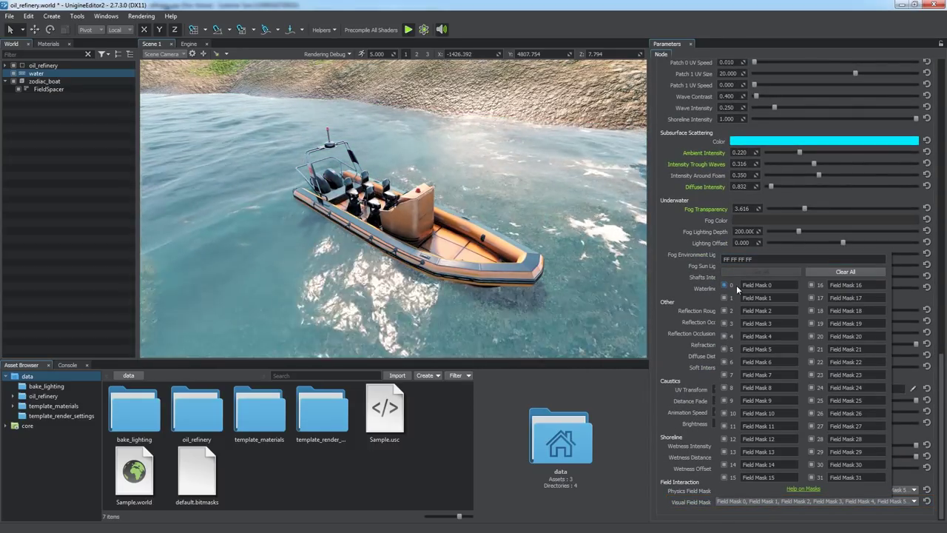
{"action": "left_click", "coordinate": [108, 310]}
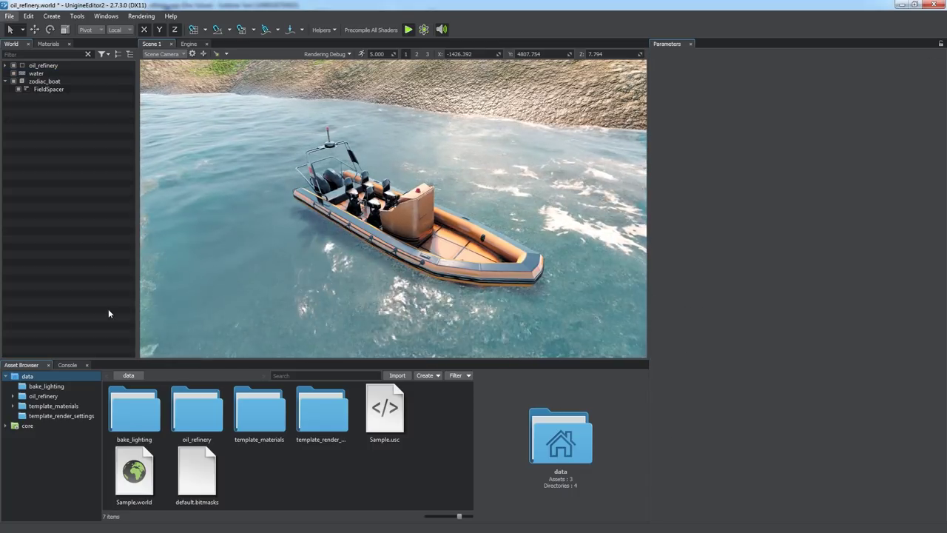